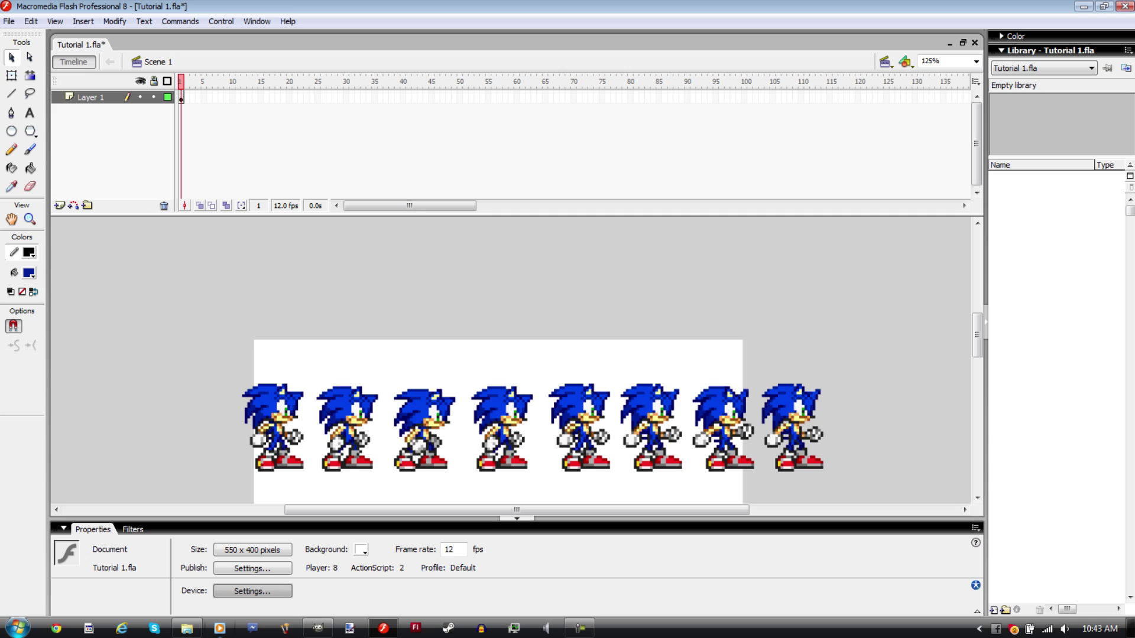
# Group each Sonic sprite on the stage separately, so every pose is its own group.
pyautogui.moveTo(920, 338); pyautogui.dragTo(686, 355)
pyautogui.hotkey('ctrl', 'g')
pyautogui.hotkey('ctrl', 'g')
pyautogui.moveTo(686, 502); pyautogui.dragTo(615, 355)
pyautogui.hotkey('ctrl', 'g')
pyautogui.moveTo(614, 502); pyautogui.dragTo(117, 342)
pyautogui.hotkey('ctrl', 'g')
pyautogui.hotkey('ctrl', 'g')
pyautogui.hotkey('ctrl', 'g')
pyautogui.hotkey('ctrl', 'g')
pyautogui.hotkey('ctrl', 'g')
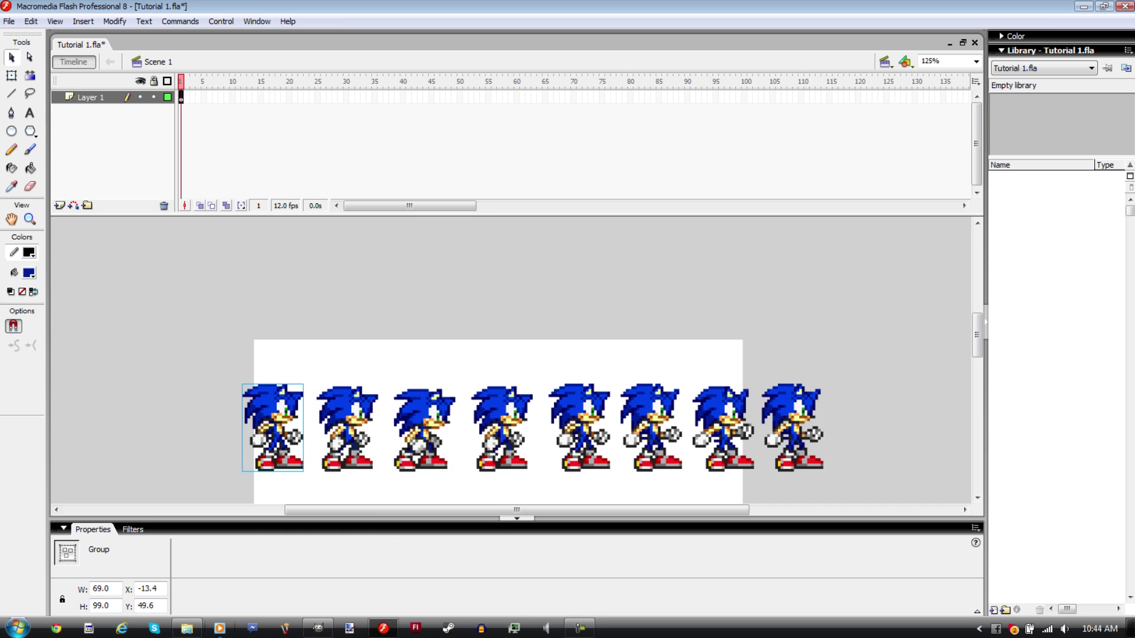
# Select every Sonic sprite except the first one and cut them from the stage.
pyautogui.moveTo(874, 319); pyautogui.dragTo(316, 473)
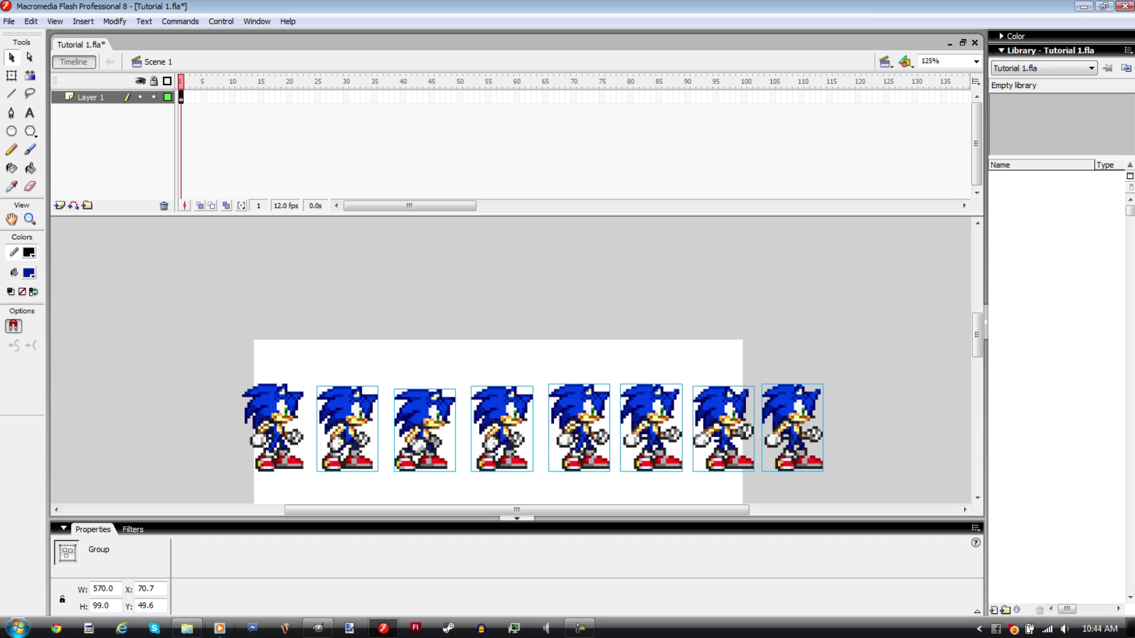
pyautogui.moveTo(916, 284); pyautogui.dragTo(309, 498)
pyautogui.press('Escape')
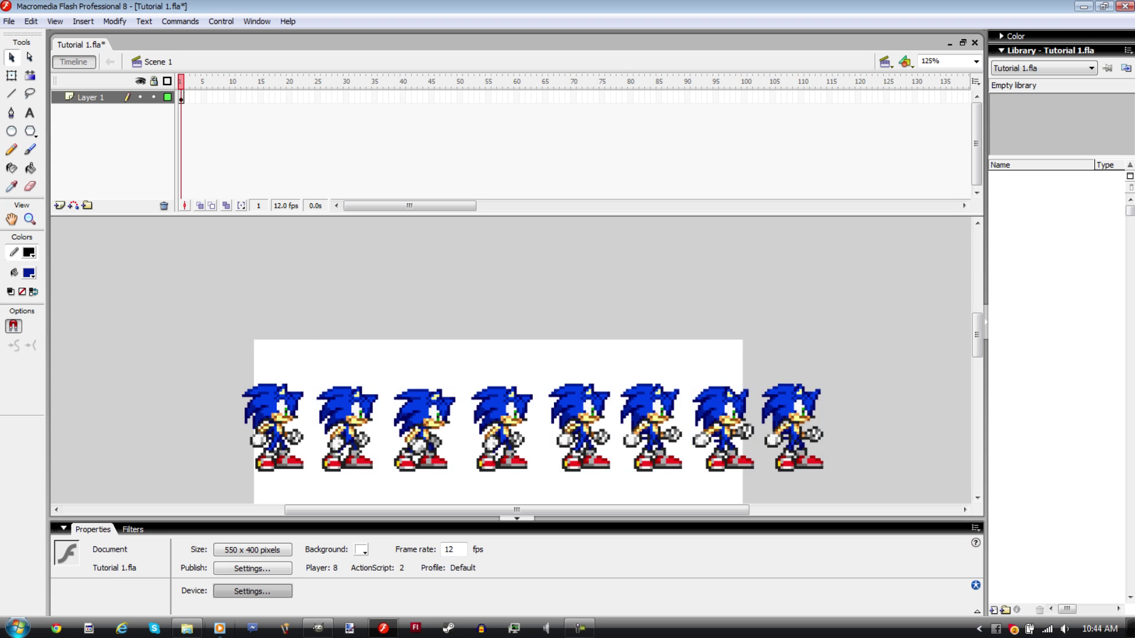
pyautogui.moveTo(893, 324); pyautogui.dragTo(314, 474)
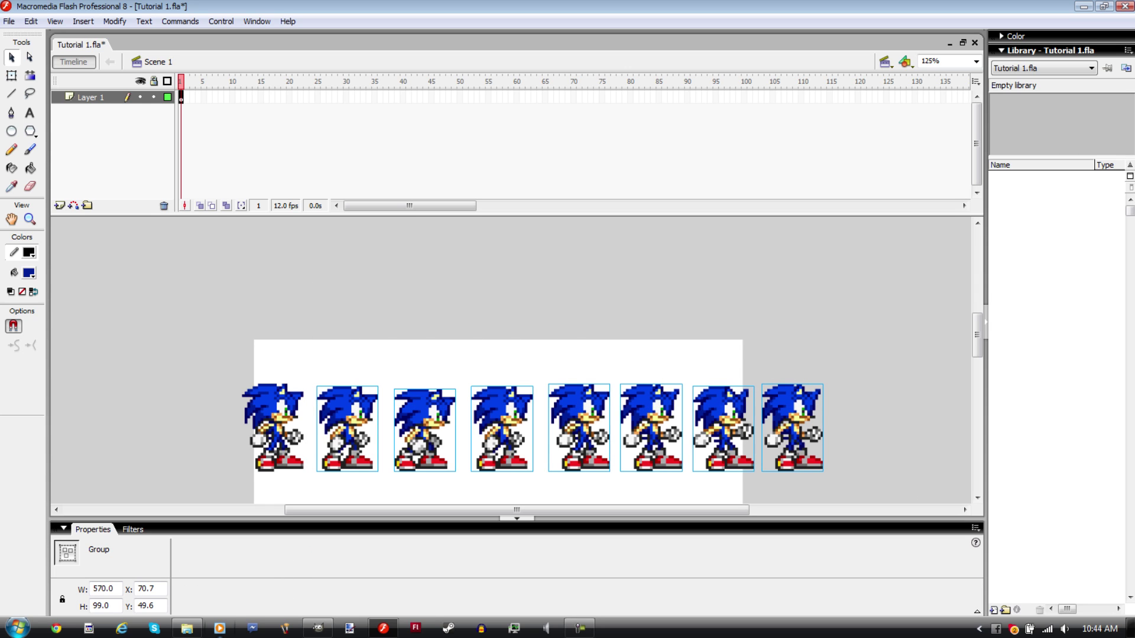
pyautogui.hotkey('ctrl', 'a')
pyautogui.keyDown('shift'); pyautogui.click(274, 427); pyautogui.keyUp('shift')
pyautogui.press('Delete')
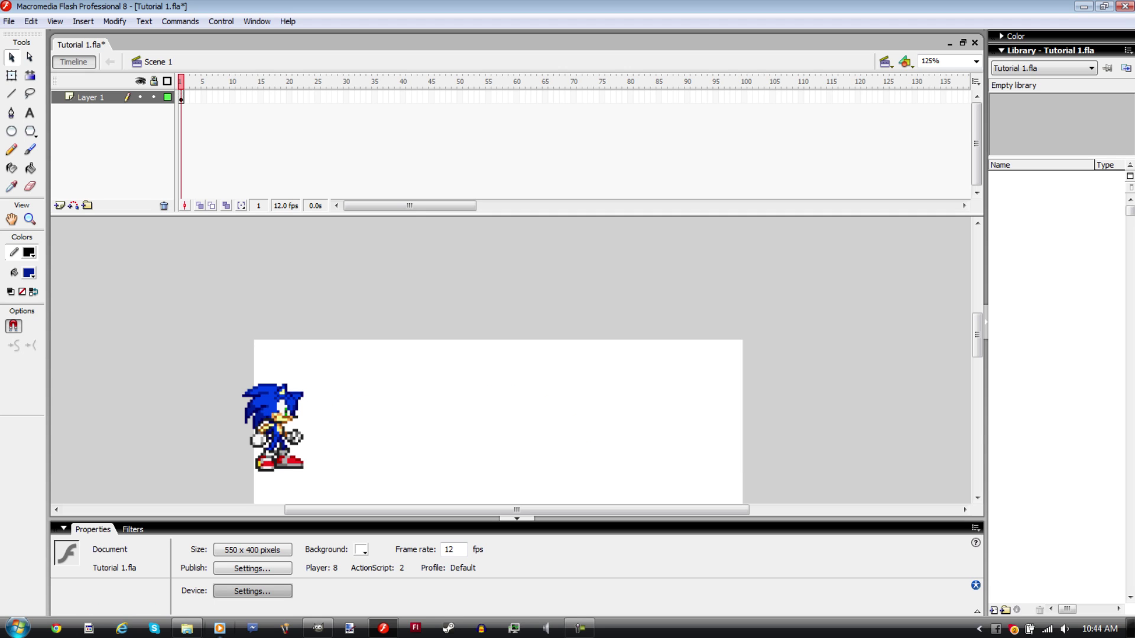
# Start converting the remaining Sonic sprite to a symbol, choosing the Movie clip type and a centre registration point.
pyautogui.click(273, 427)
pyautogui.rightClick(282, 420)
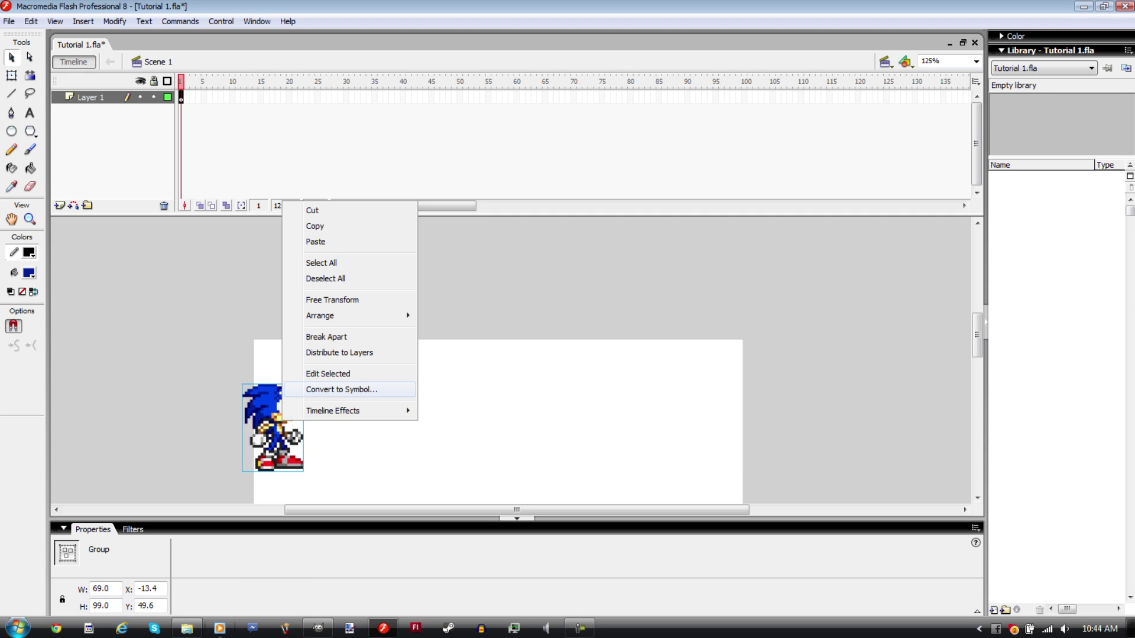
pyautogui.click(341, 390)
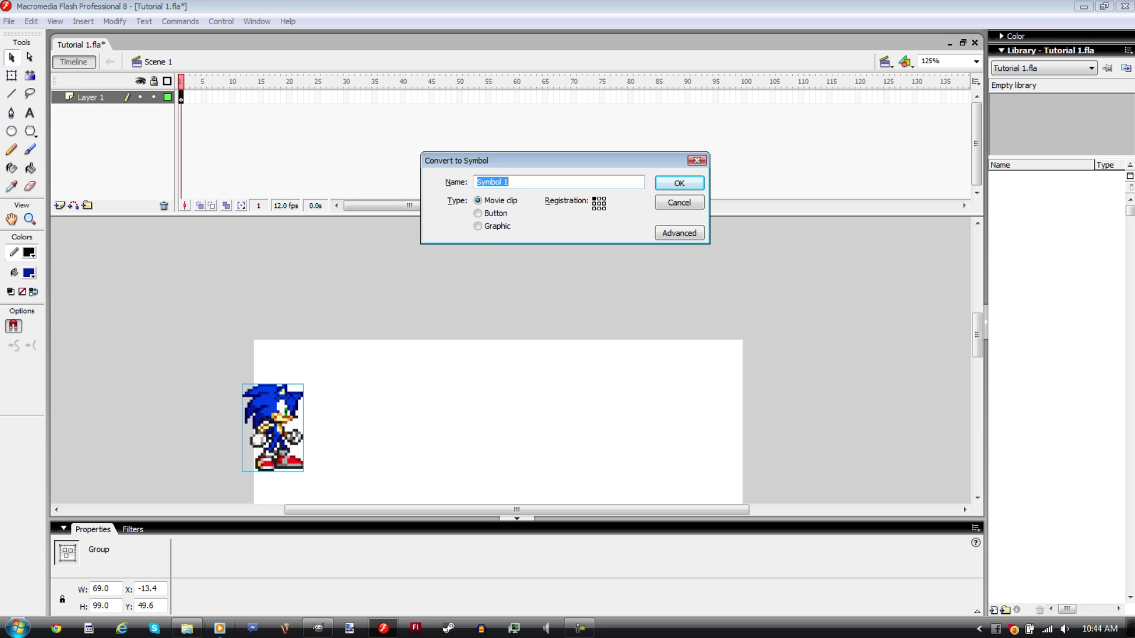
pyautogui.click(495, 200)
pyautogui.click(495, 214)
pyautogui.click(496, 226)
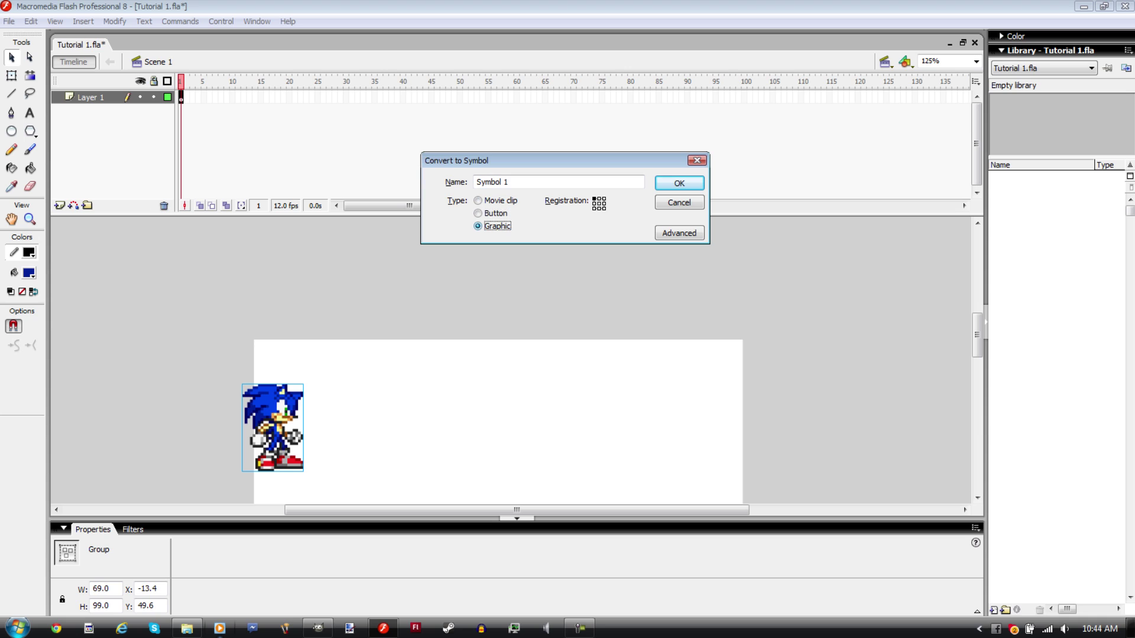
pyautogui.click(495, 213)
pyautogui.press('Up')
pyautogui.hotkey('shift', 'Tab')
pyautogui.press('Tab')
pyautogui.press('Down')
pyautogui.press('Down')
pyautogui.press('Down')
# Name the new movie clip symbol "Sonic- Idle" and create it with the basic settings.
pyautogui.click(678, 233)
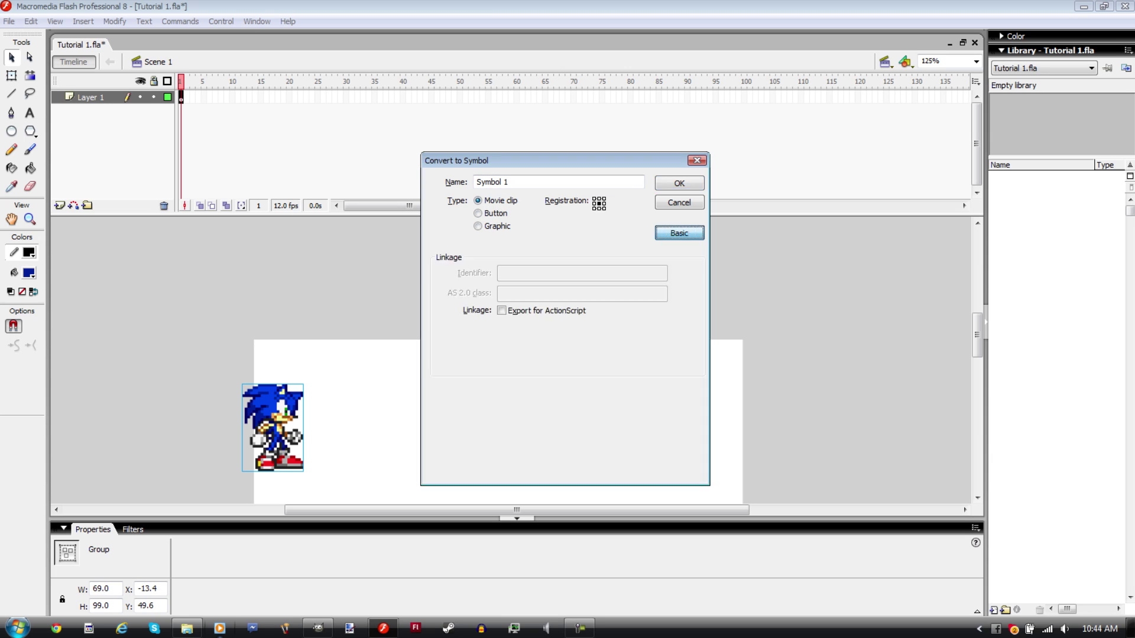
pyautogui.press('space')
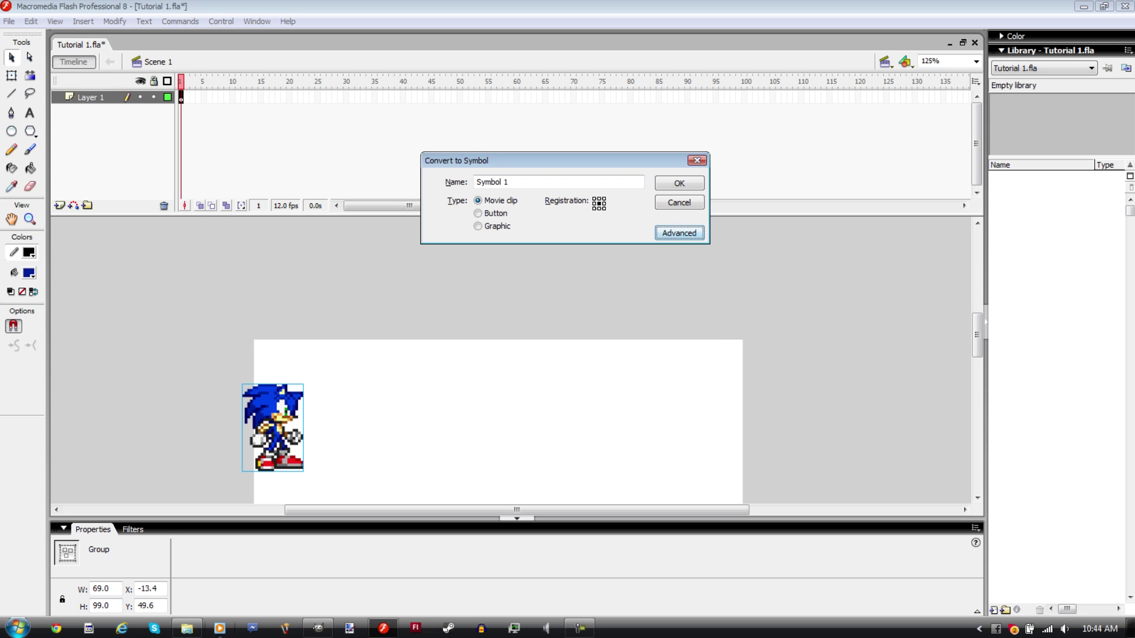
pyautogui.press('Tab')
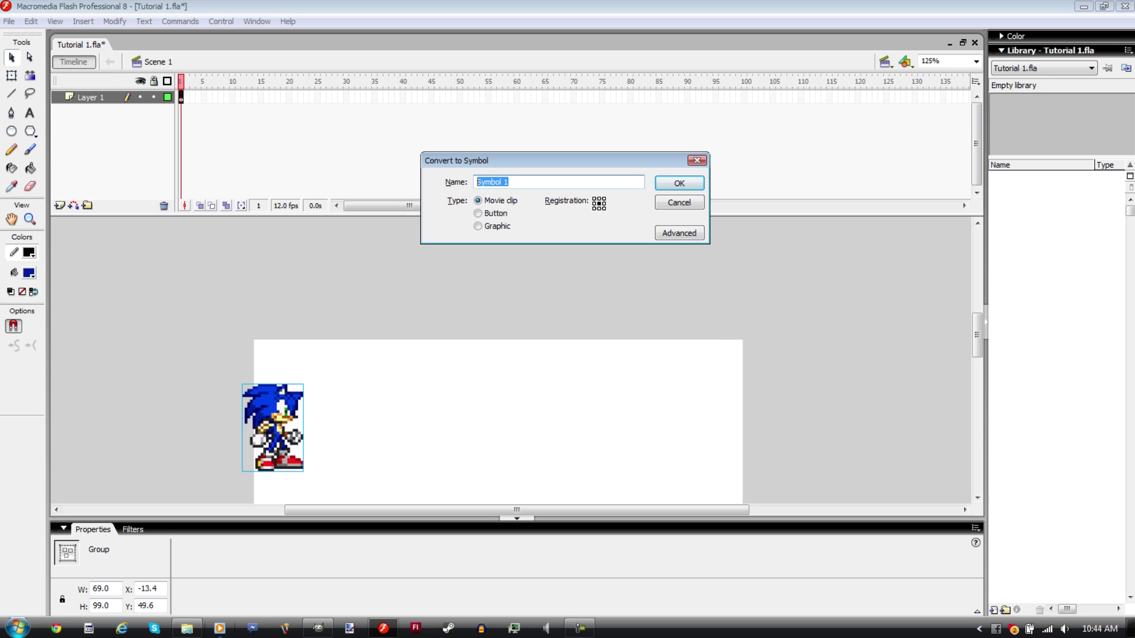
pyautogui.write('Sonic- Idle')
pyautogui.press('Return')
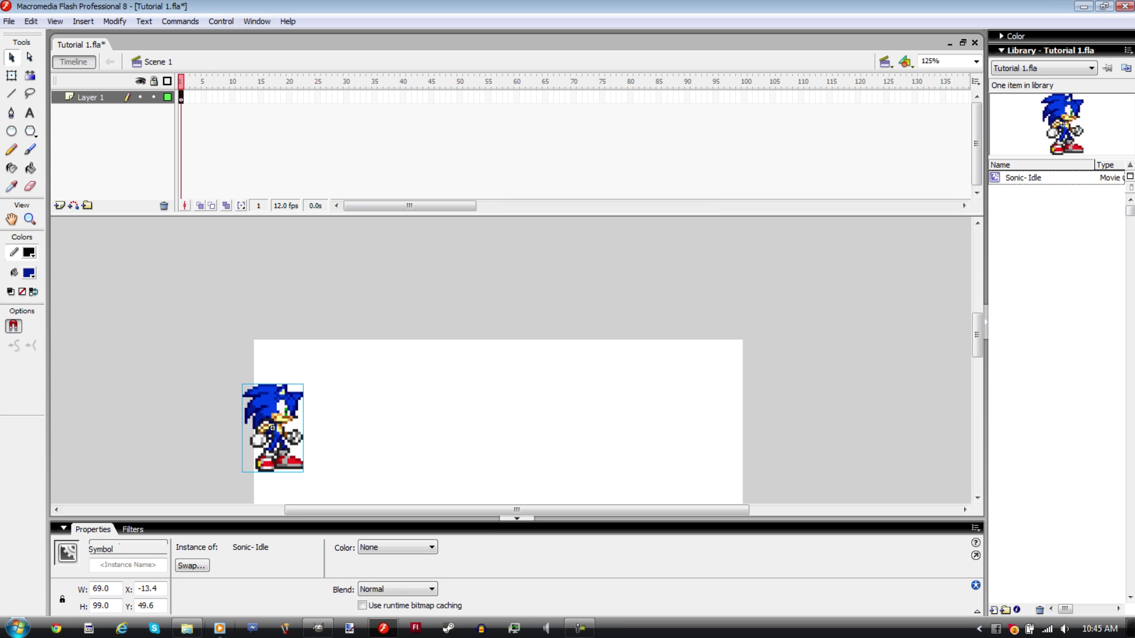
pyautogui.doubleClick(272, 428)
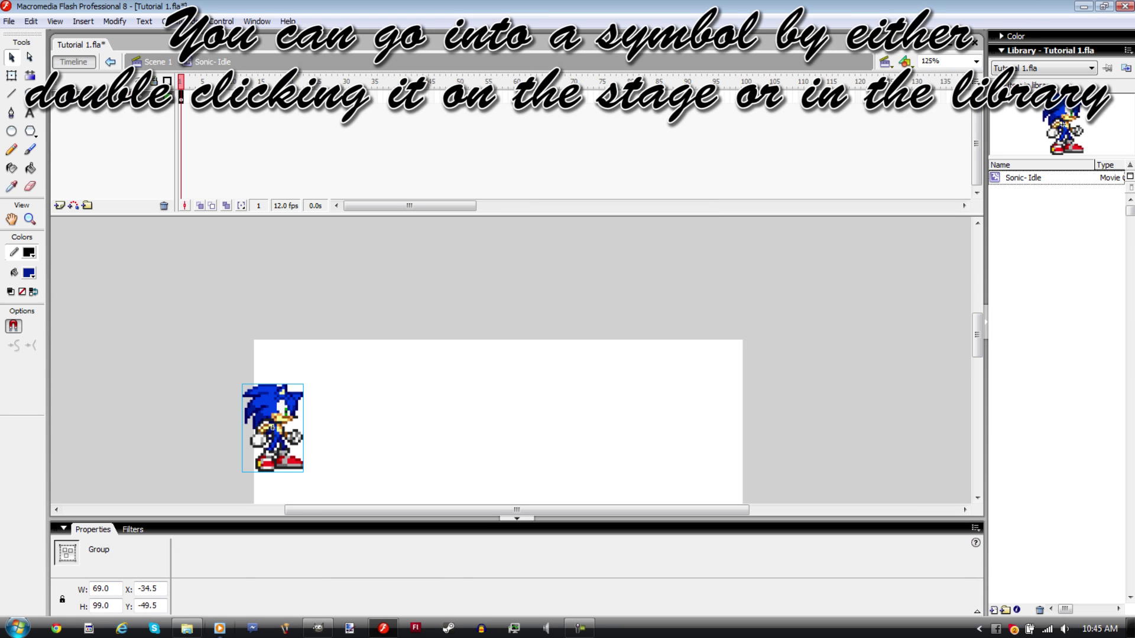
pyautogui.click(157, 62)
pyautogui.moveTo(213, 248); pyautogui.dragTo(452, 327)
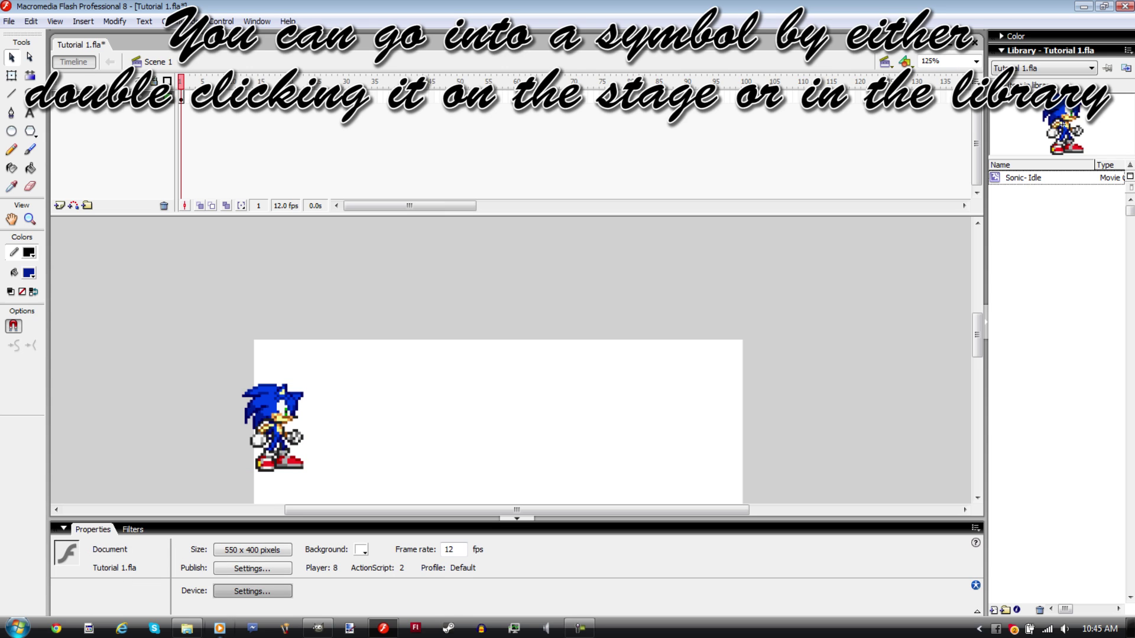
# Open the Sonic- Idle symbol on the stage for editing and select its sprite at 250% zoom.
pyautogui.doubleClick(273, 428)
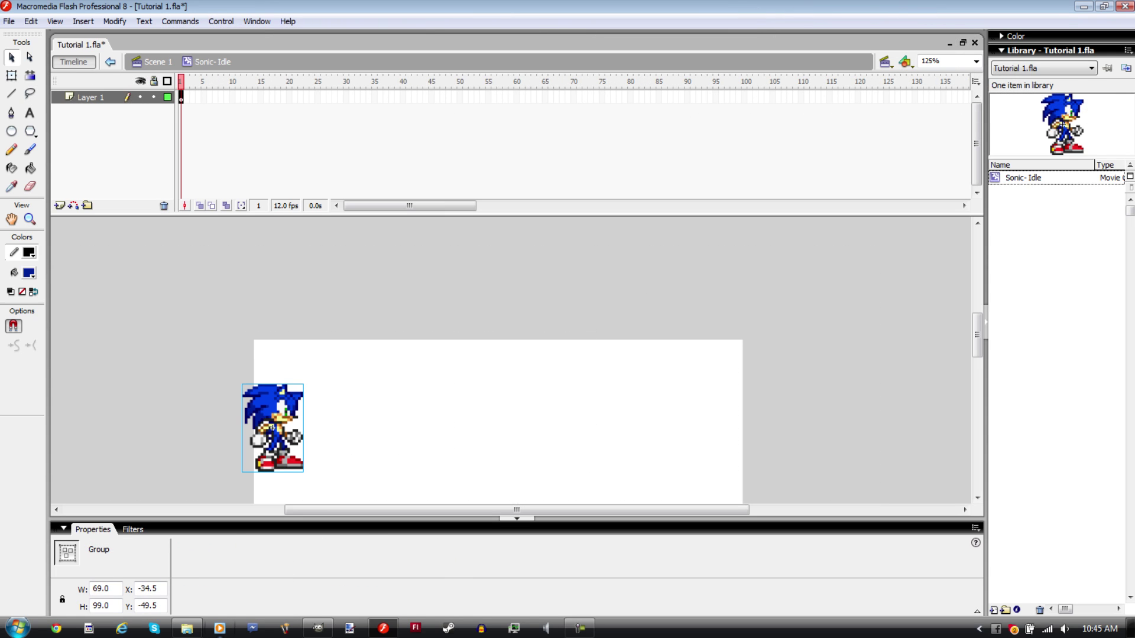
pyautogui.click(91, 97)
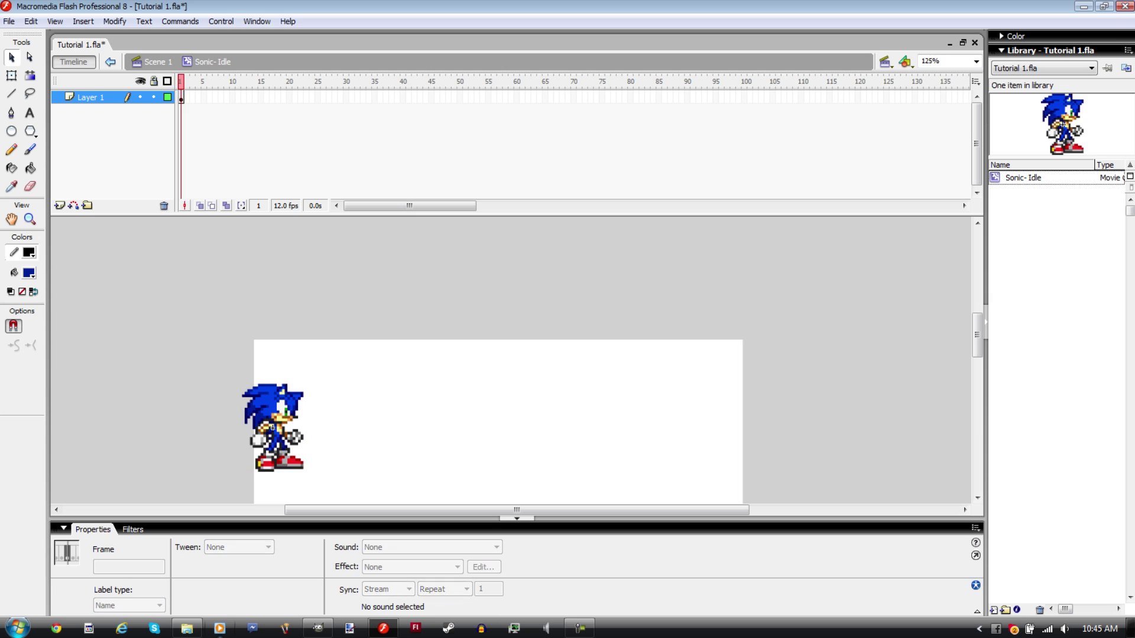
pyautogui.click(272, 428)
pyautogui.hotkey('ctrl', '=')
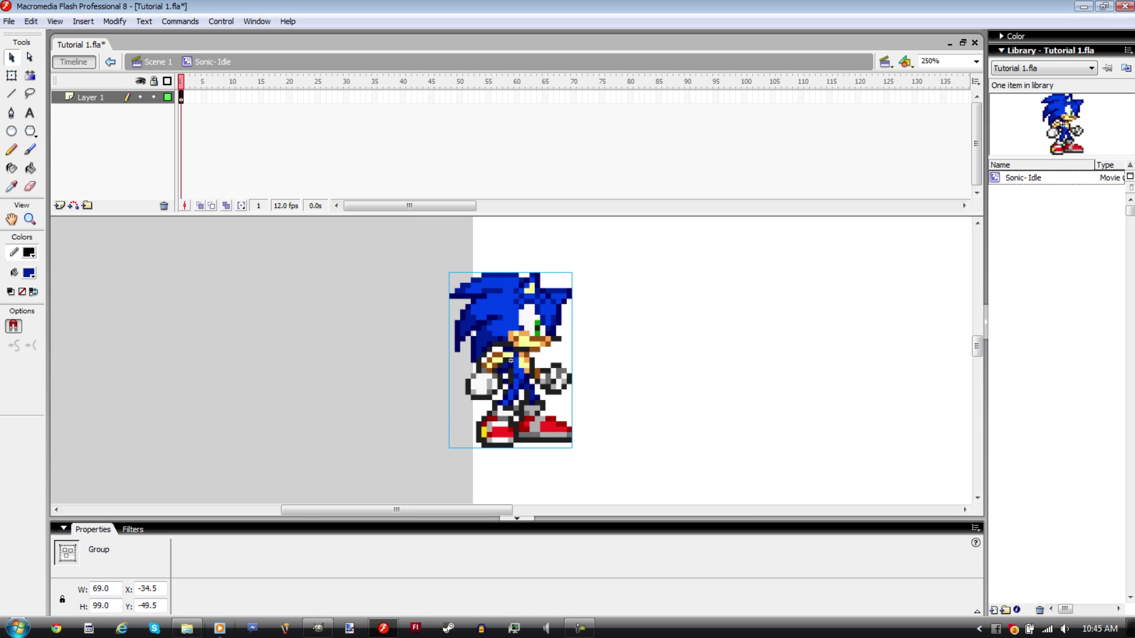
pyautogui.hotkey('ctrl', 'shift', 'a')
pyautogui.press('F7')
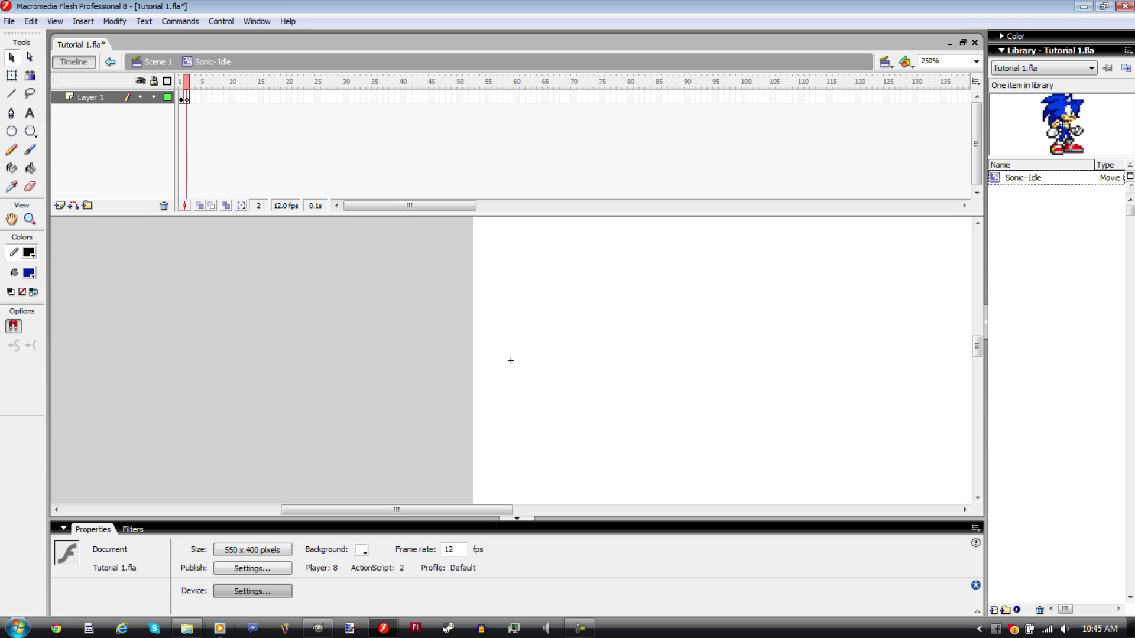
pyautogui.hotkey('ctrl', 'z')
pyautogui.rightClick(187, 100)
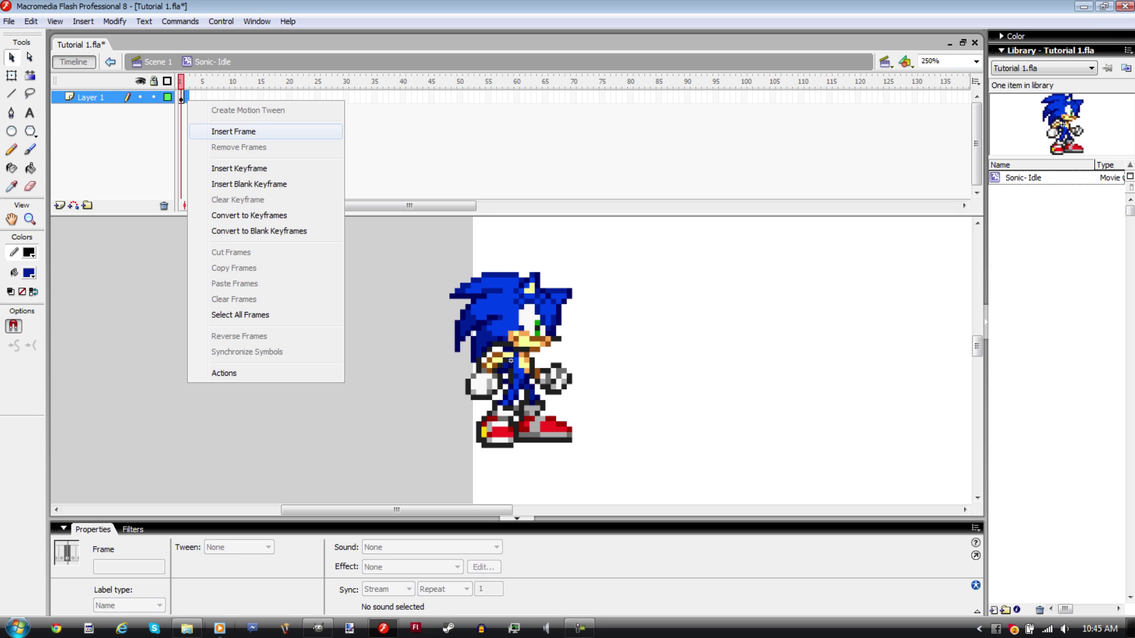
pyautogui.click(248, 184)
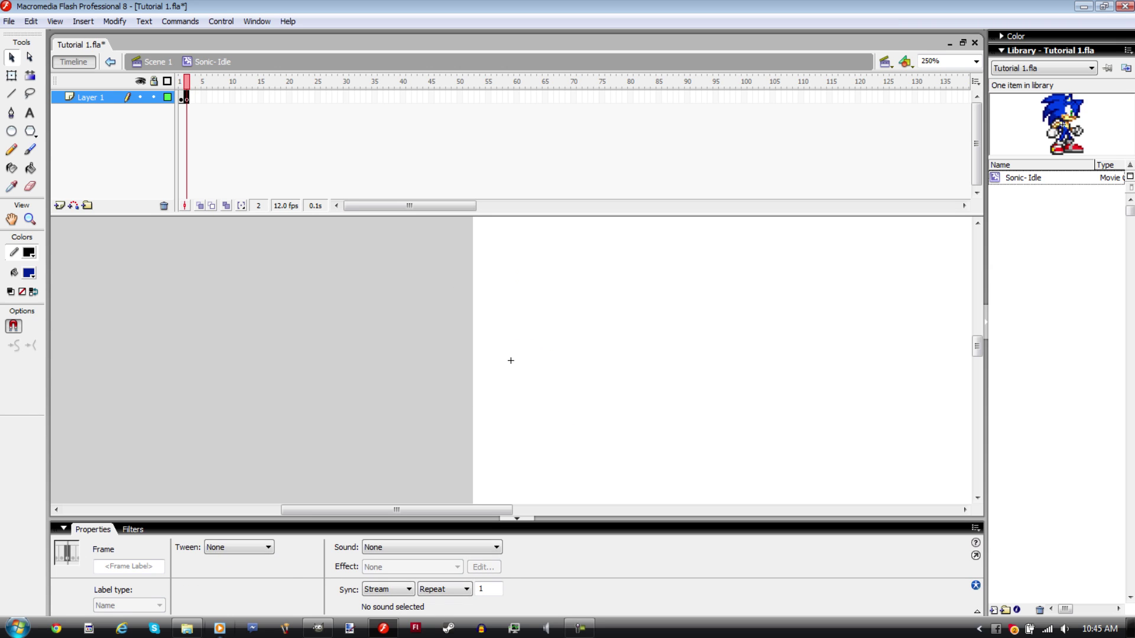
pyautogui.hotkey('ctrl', 'shift', 'a')
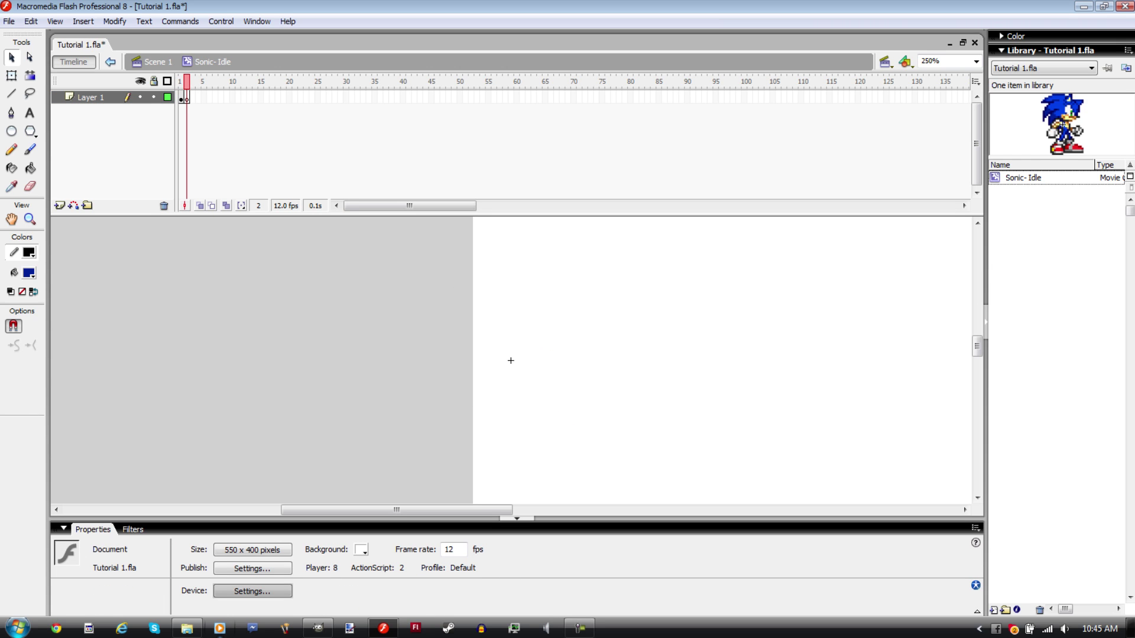
pyautogui.hotkey('ctrl', 'z')
# Insert a blank keyframe at frame 2 of the symbol and turn on Edit Multiple Frames.
pyautogui.press('F7')
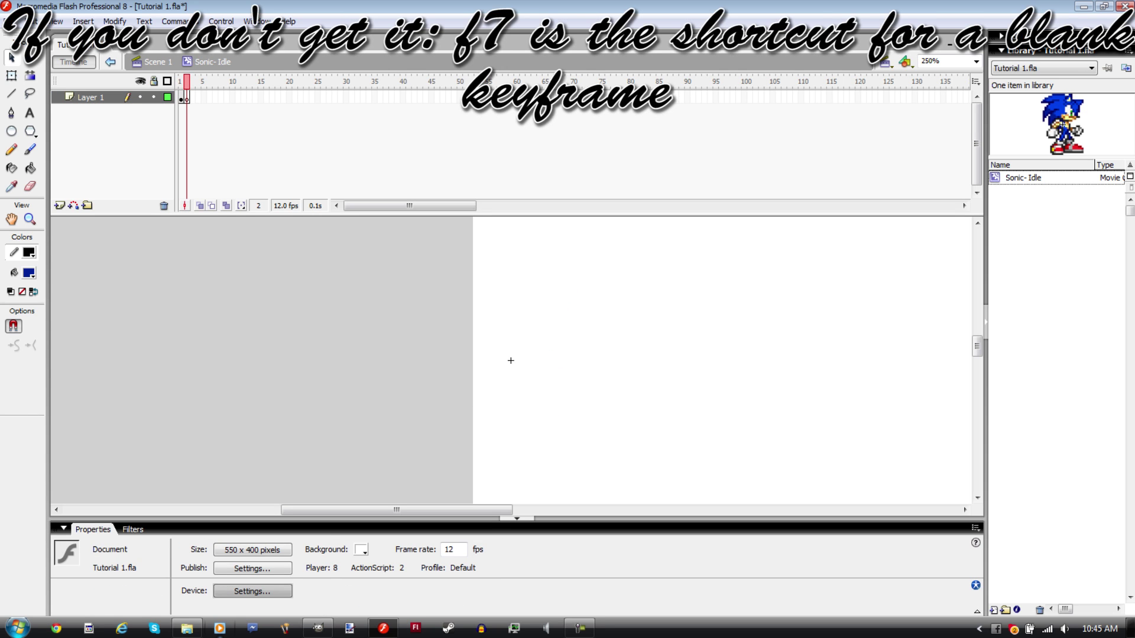
pyautogui.click(199, 205)
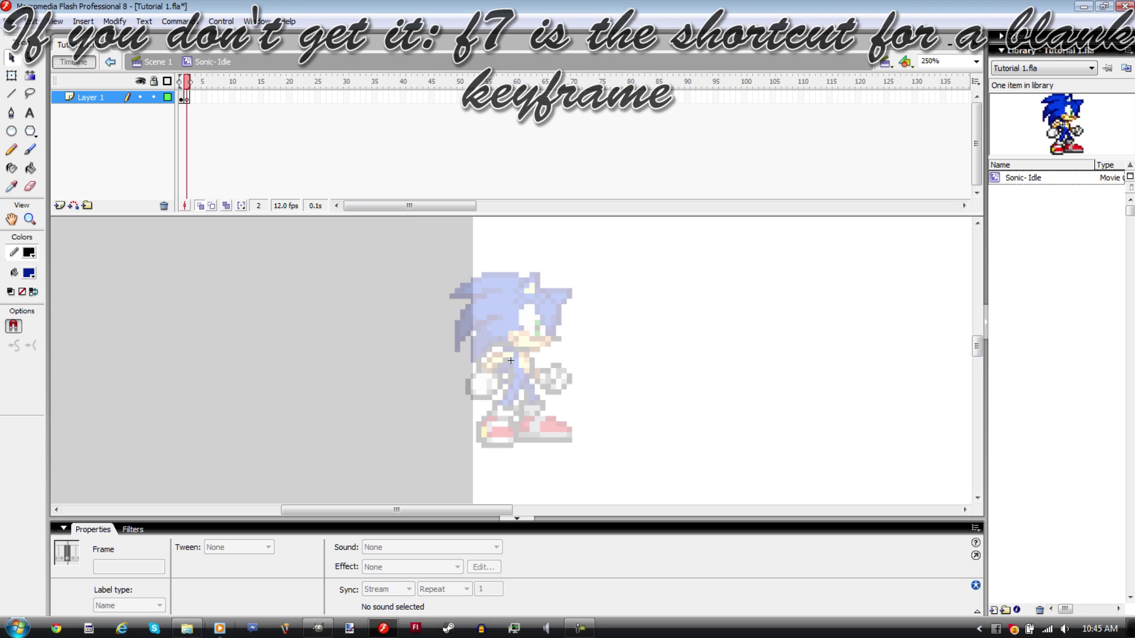
pyautogui.click(199, 205)
pyautogui.click(226, 205)
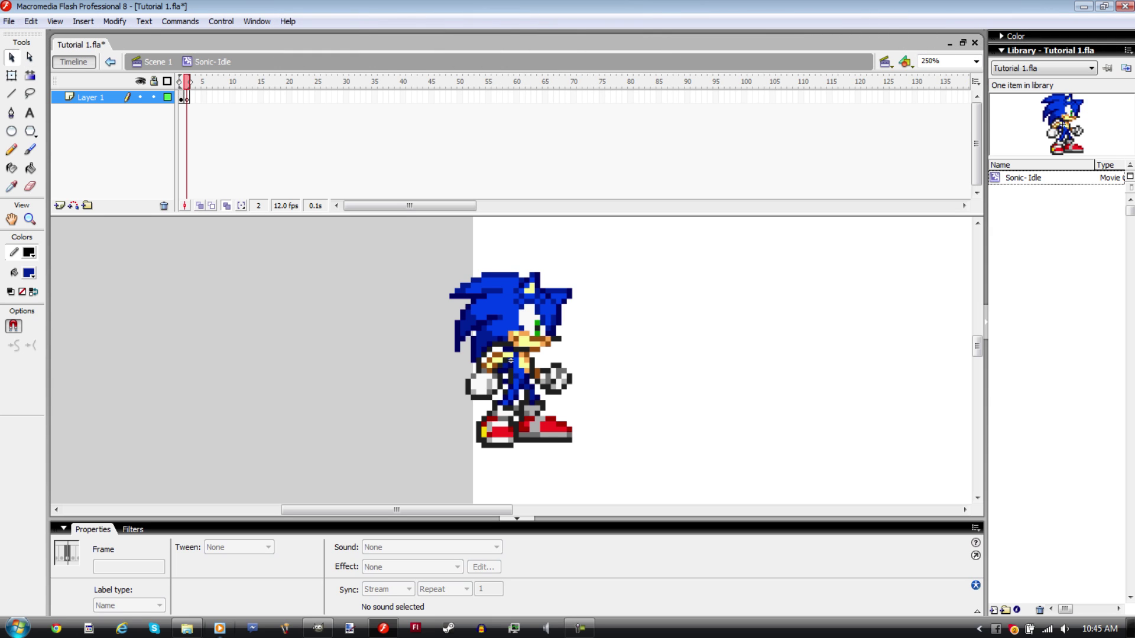
pyautogui.click(511, 360)
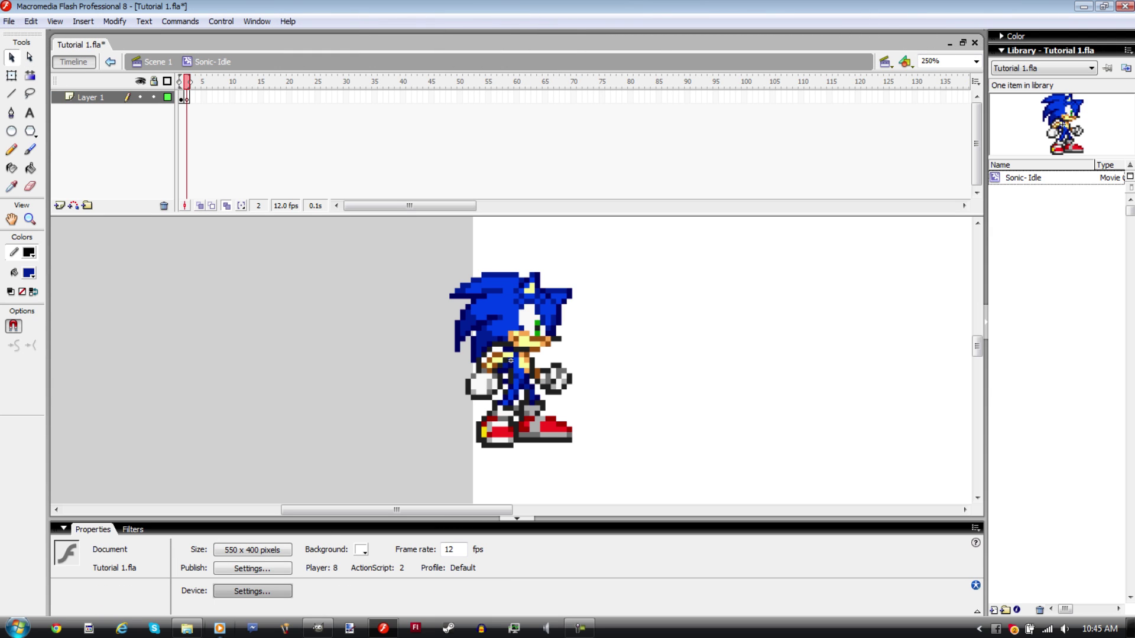
# Paste the cut sprites in place in frame 2 and nudge the row up to Y -50, level with the first sprite.
pyautogui.rightClick(673, 331)
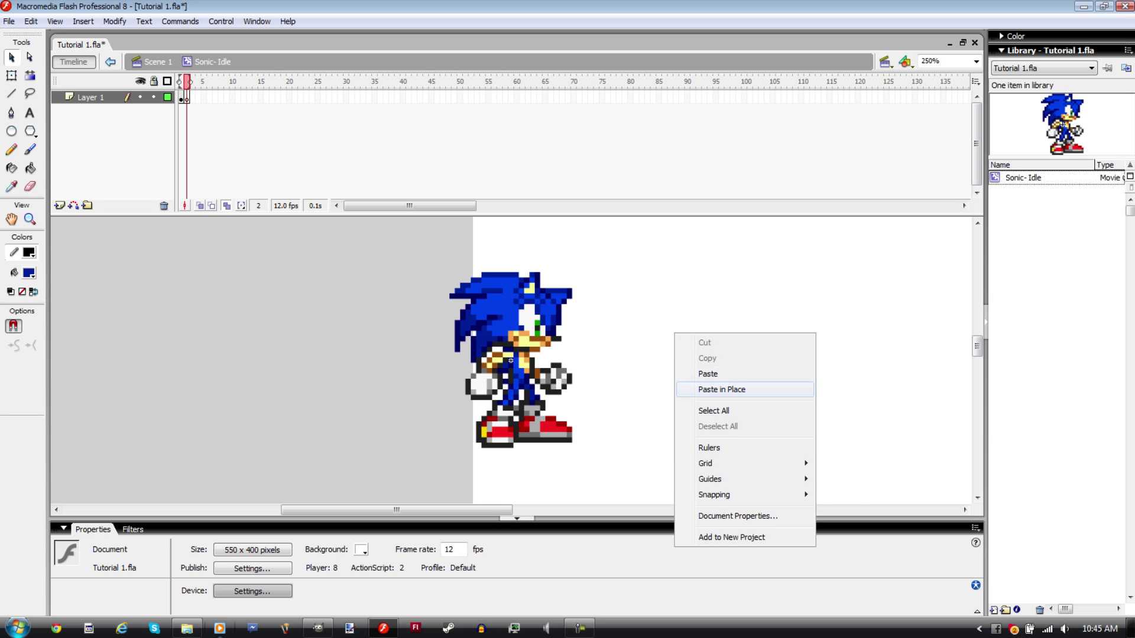
pyautogui.click(703, 389)
pyautogui.hotkey('shift', 'Up')
pyautogui.hotkey('shift', 'Up')
pyautogui.hotkey('shift', 'Up')
pyautogui.hotkey('shift', 'Up')
pyautogui.hotkey('shift', 'Up')
pyautogui.hotkey('shift', 'Up')
pyautogui.hotkey('shift', 'Up')
pyautogui.hotkey('shift', 'Up')
pyautogui.hotkey('shift', 'Up')
pyautogui.hotkey('shift', 'Up')
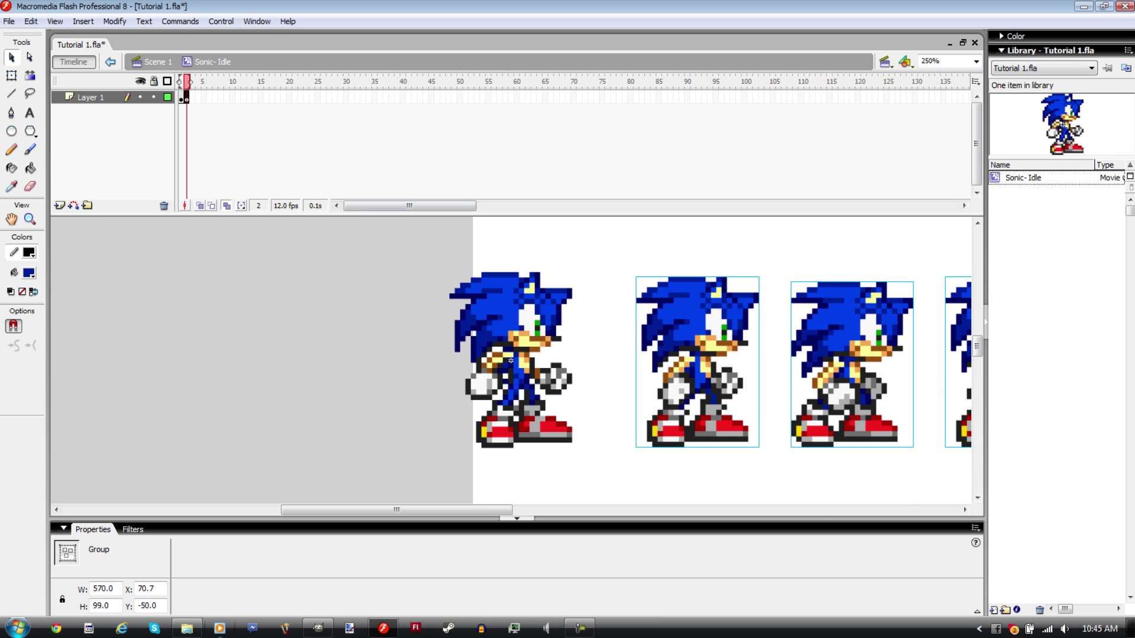
# Compare the Onion Skin view of frame 1 with Edit Multiple Frames, leaving Edit Multiple Frames on.
pyautogui.click(227, 205)
pyautogui.click(200, 205)
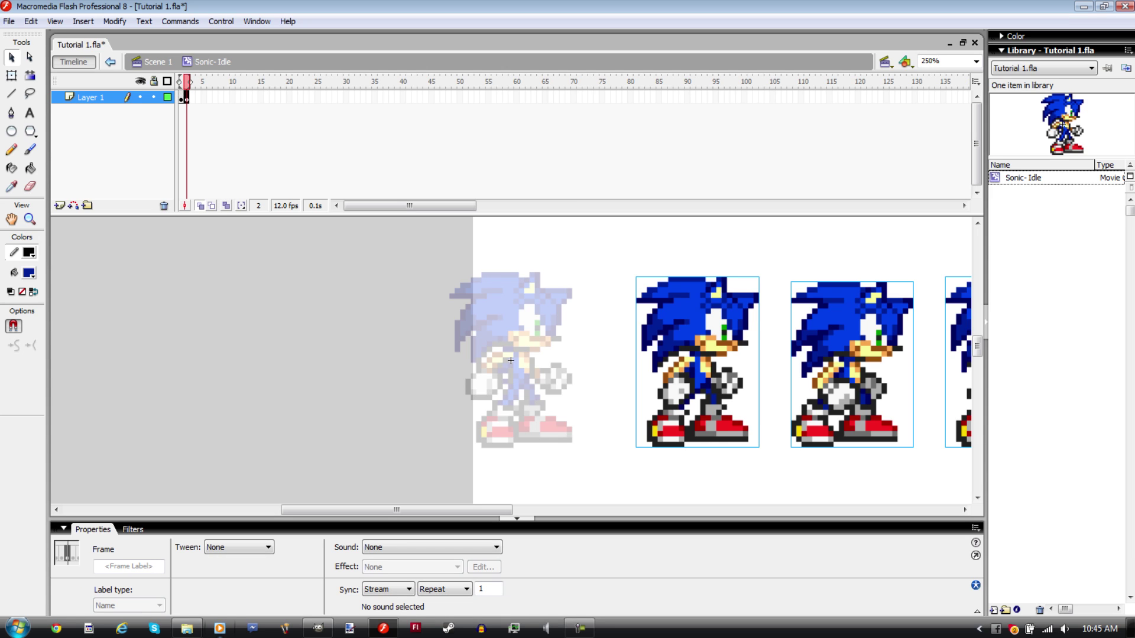
pyautogui.click(200, 205)
pyautogui.click(226, 205)
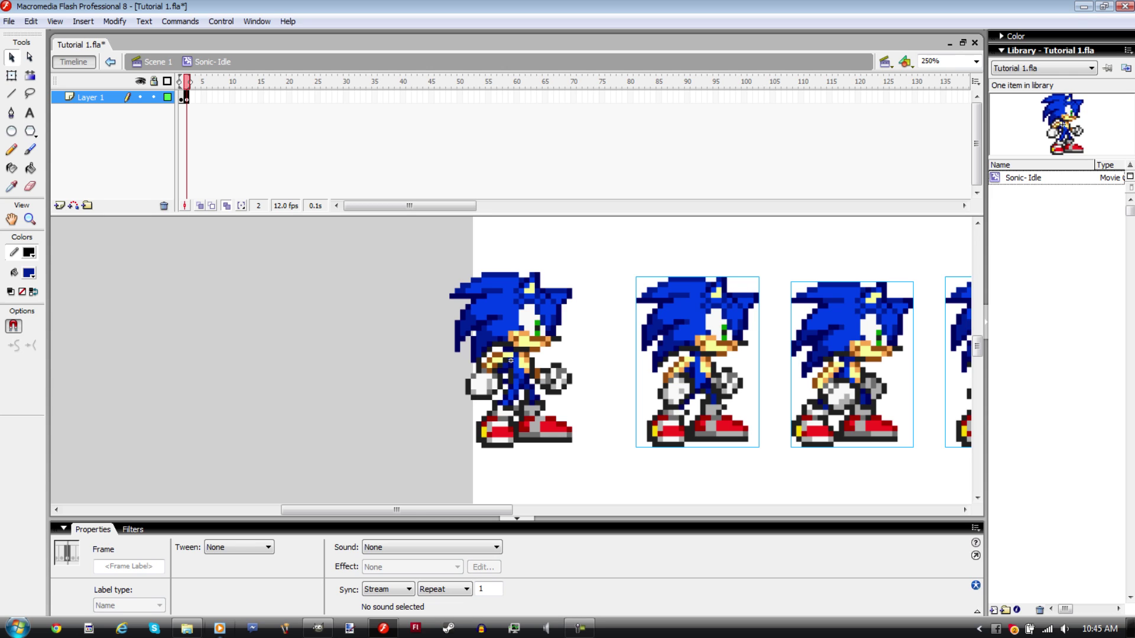
# Move the pasted row of sprites onto the frame 1 sprite, to about X -28.5, Y -49.5, so its first pose overlaps it.
pyautogui.moveTo(698, 362); pyautogui.dragTo(669, 362)
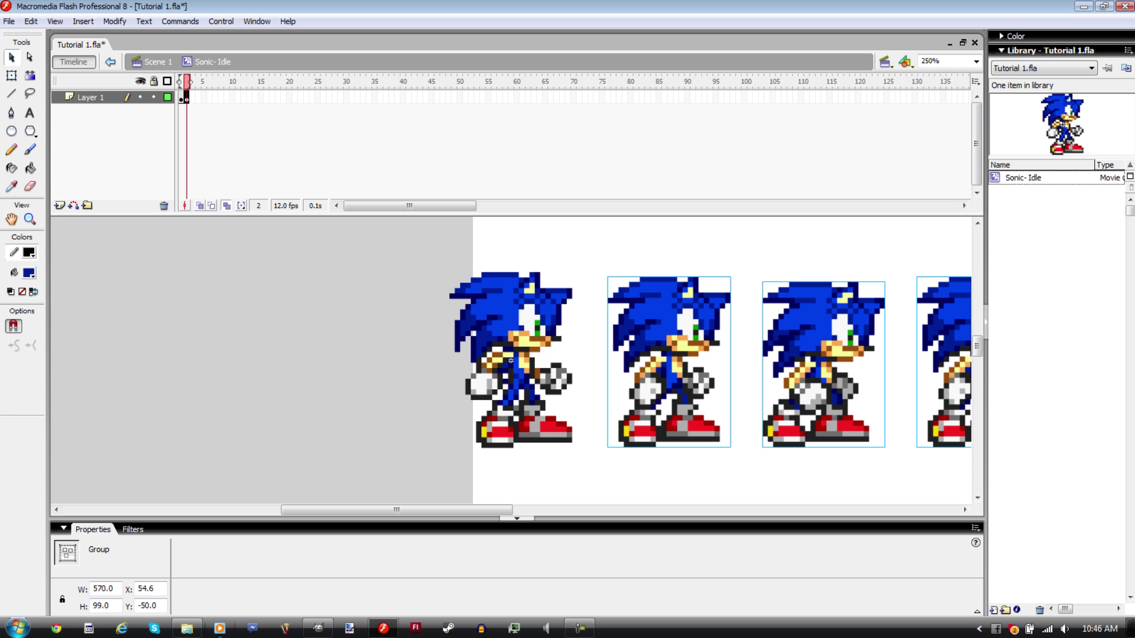
pyautogui.hotkey('ctrl', '=')
pyautogui.hotkey('ctrl', '-')
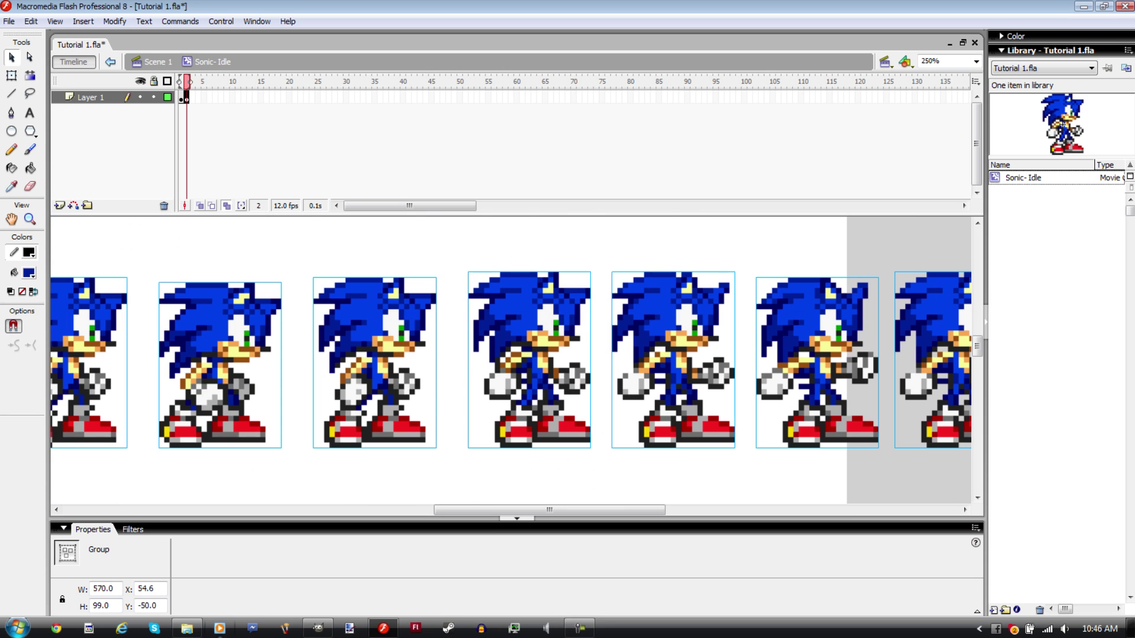
pyautogui.moveTo(549, 509); pyautogui.dragTo(448, 510)
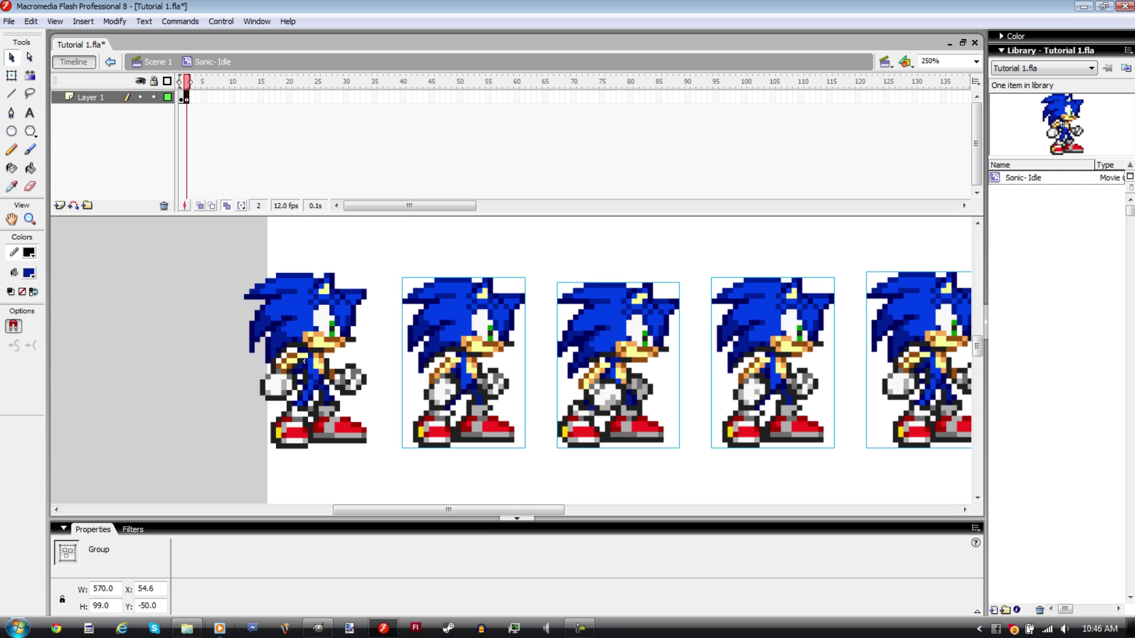
pyautogui.moveTo(471, 361); pyautogui.dragTo(305, 360)
# Fine-tune the frame 2 sprite row to X -28.5, aligning its first pose's shoes with the frame 1 sprite.
pyautogui.hotkey('ctrl', '=')
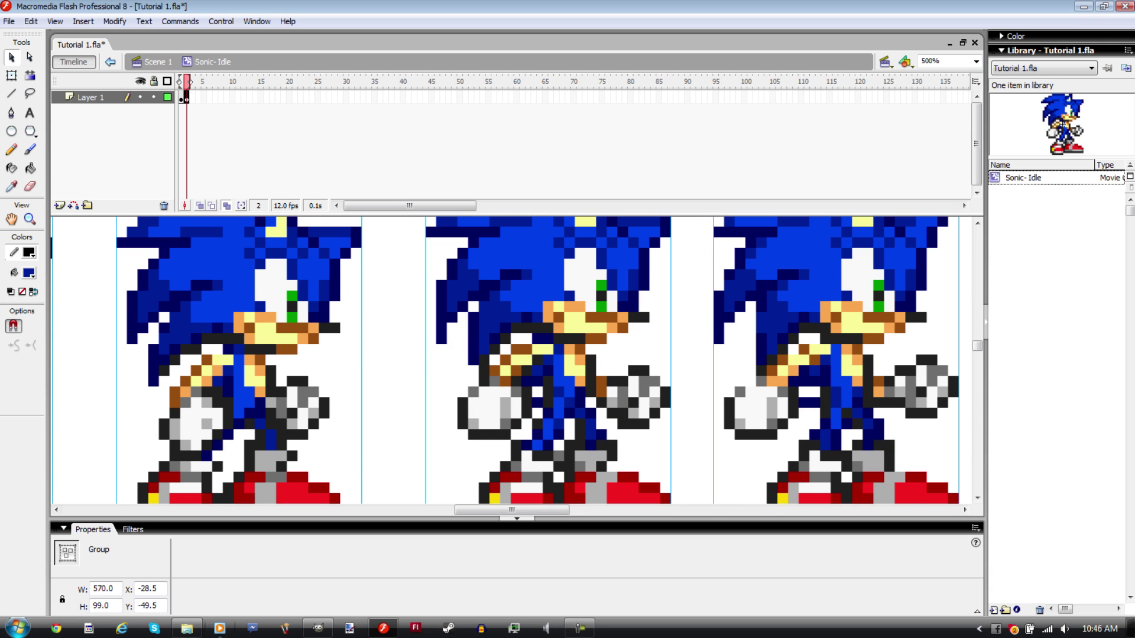
pyautogui.moveTo(515, 510); pyautogui.dragTo(403, 509)
pyautogui.scroll(-1, 511, 360)
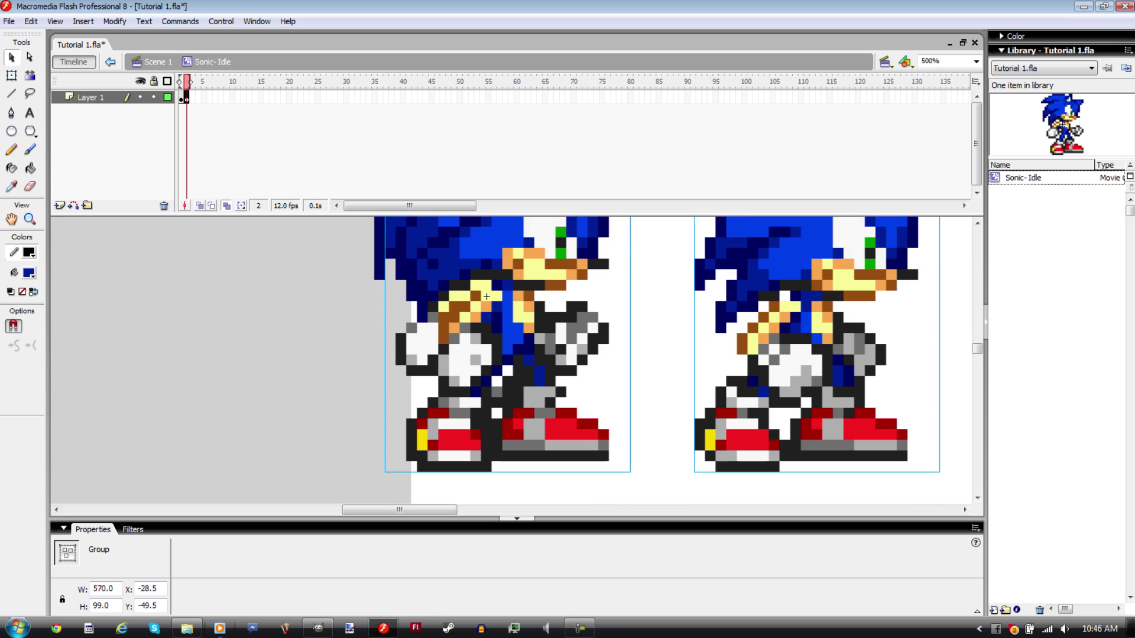
pyautogui.moveTo(549, 419)
pyautogui.mouseDown()
pyautogui.moveTo(456, 377)
pyautogui.moveTo(555, 419)
pyautogui.mouseUp()
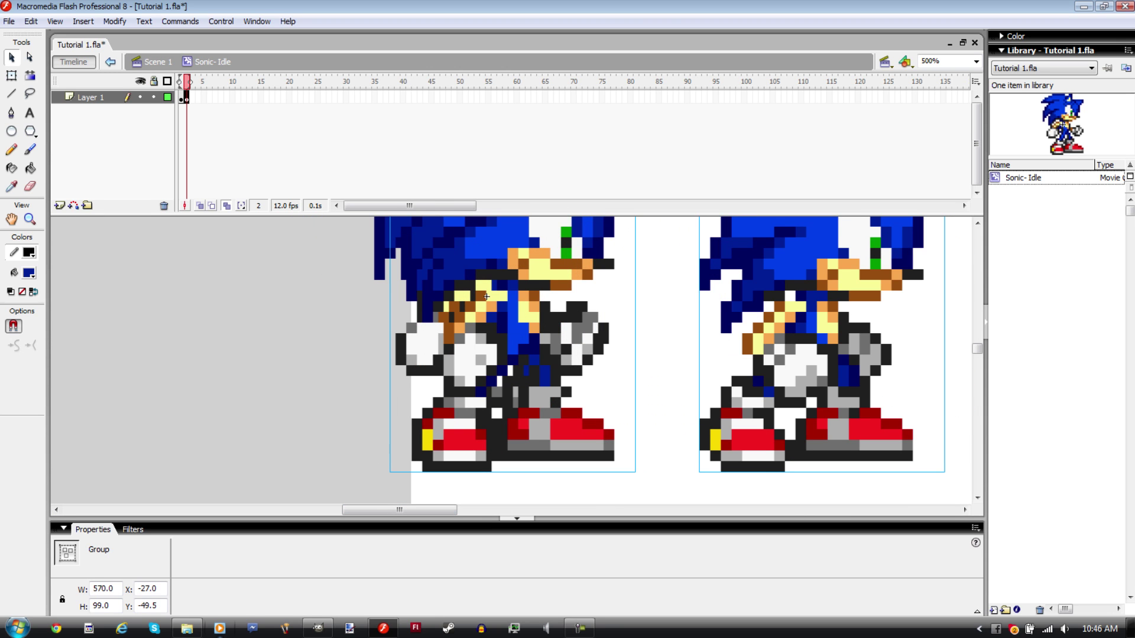
pyautogui.press('Left')
pyautogui.press('Left')
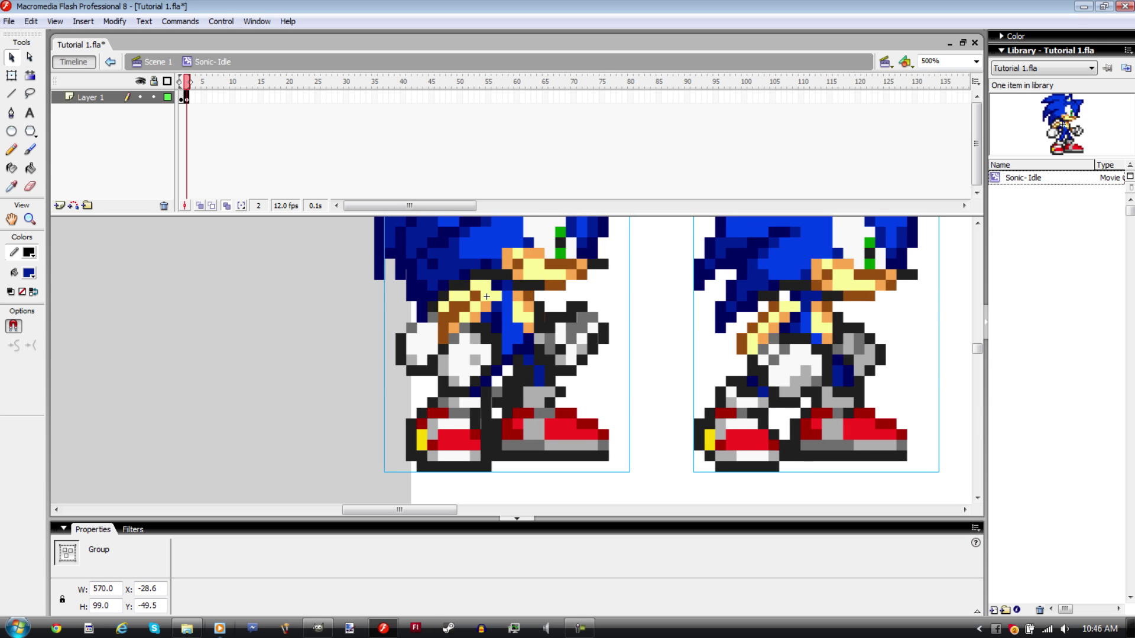
pyautogui.press('Right')
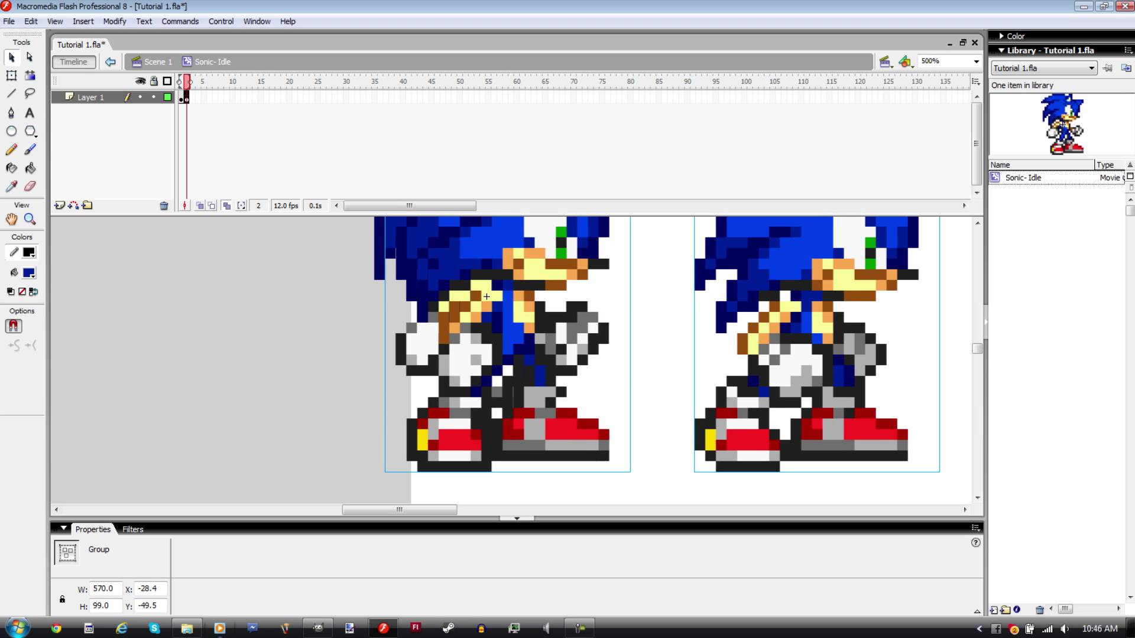
pyautogui.press('z')
pyautogui.moveTo(608, 404); pyautogui.dragTo(461, 468)
pyautogui.press('v')
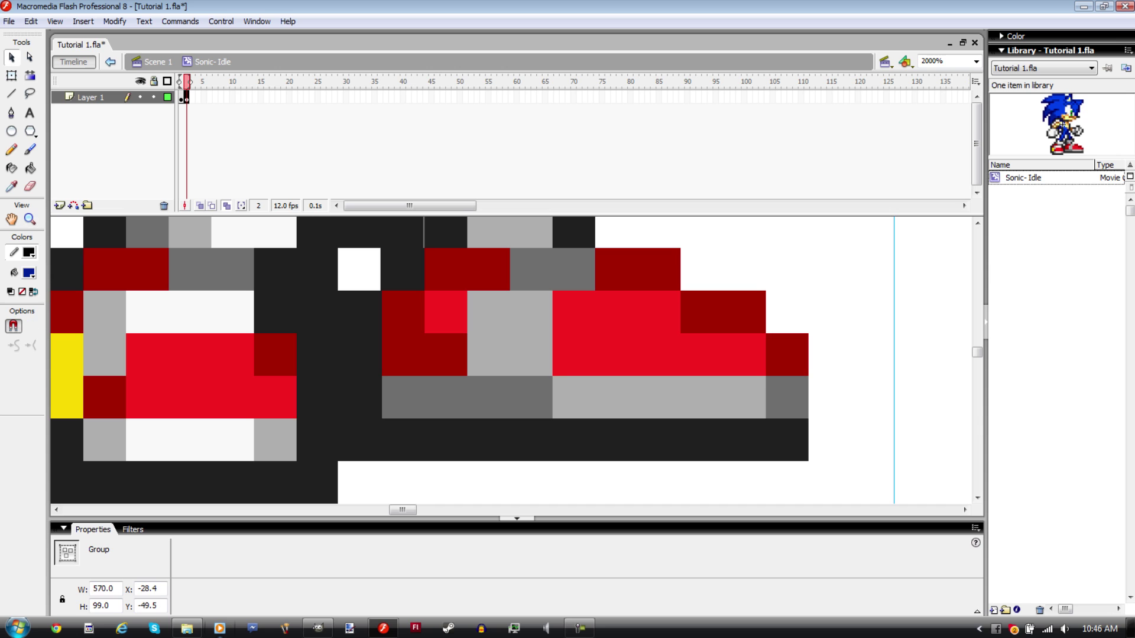
pyautogui.press('Left')
pyautogui.press('Left')
pyautogui.moveTo(621, 418); pyautogui.dragTo(669, 460)
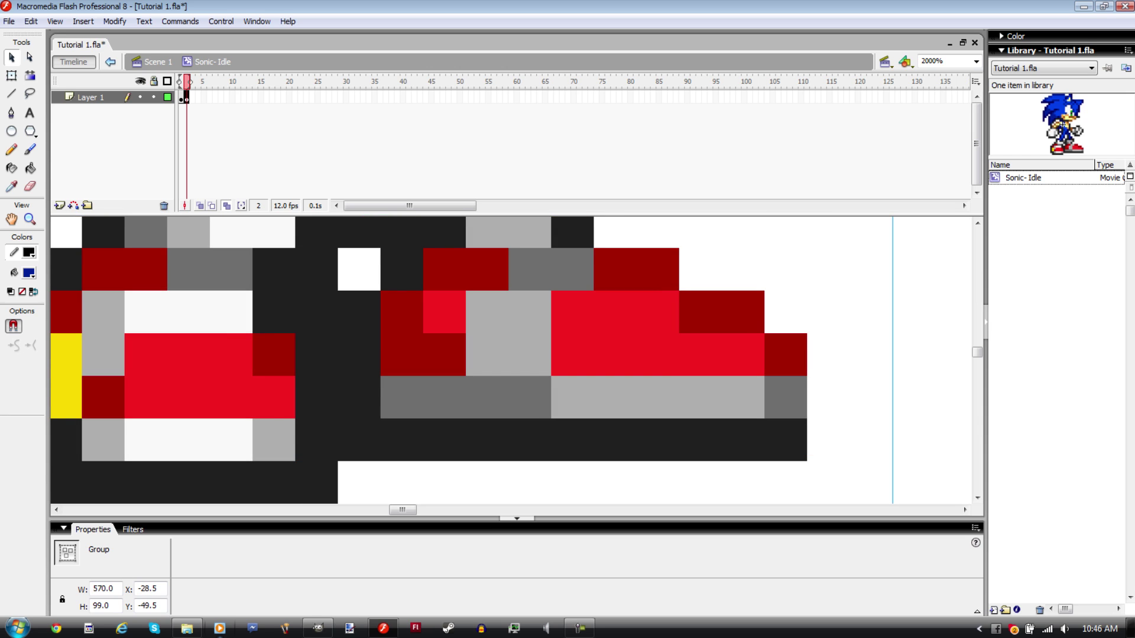
# Cut every sprite except the first from frame 2 and paste them in place in a new keyframe at frame 3.
pyautogui.hotkey('ctrl', '-')
pyautogui.hotkey('ctrl', '-')
pyautogui.scroll(3, 511, 360)
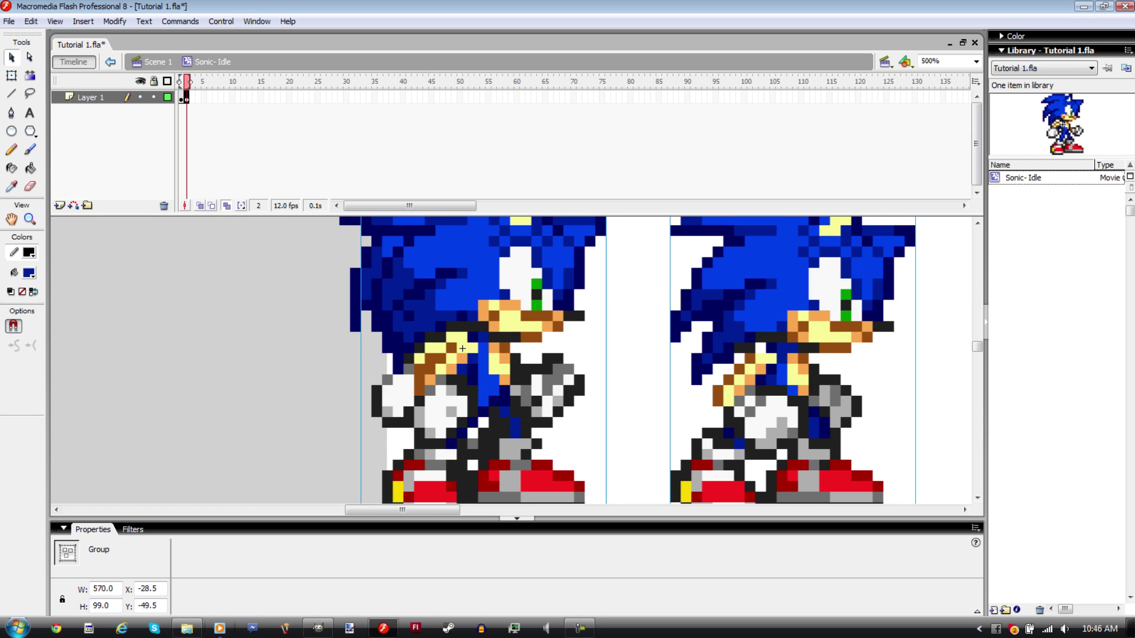
pyautogui.hotkey('ctrl', '-')
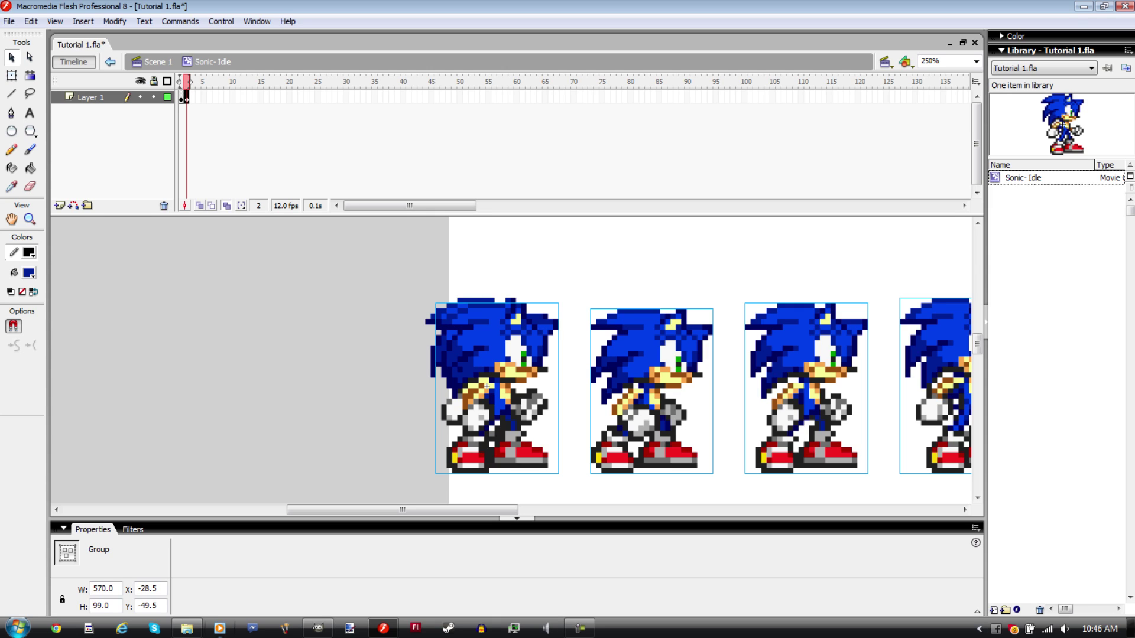
pyautogui.keyDown('shift'); pyautogui.click(486, 386); pyautogui.keyUp('shift')
pyautogui.press('Delete')
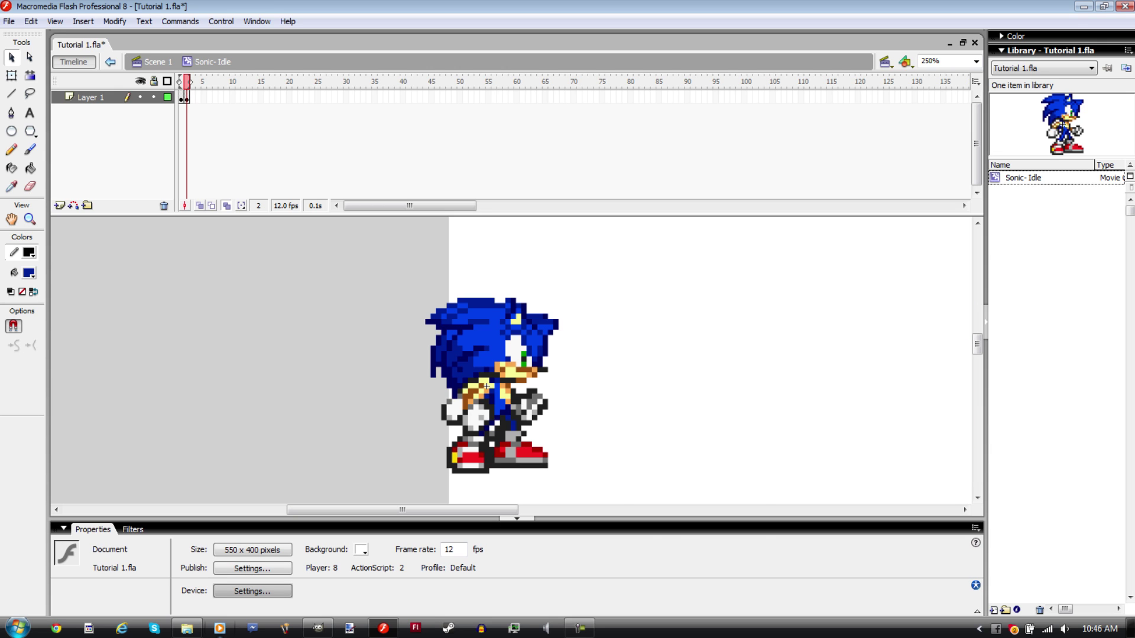
pyautogui.press('F6')
pyautogui.rightClick(627, 346)
pyautogui.click(670, 401)
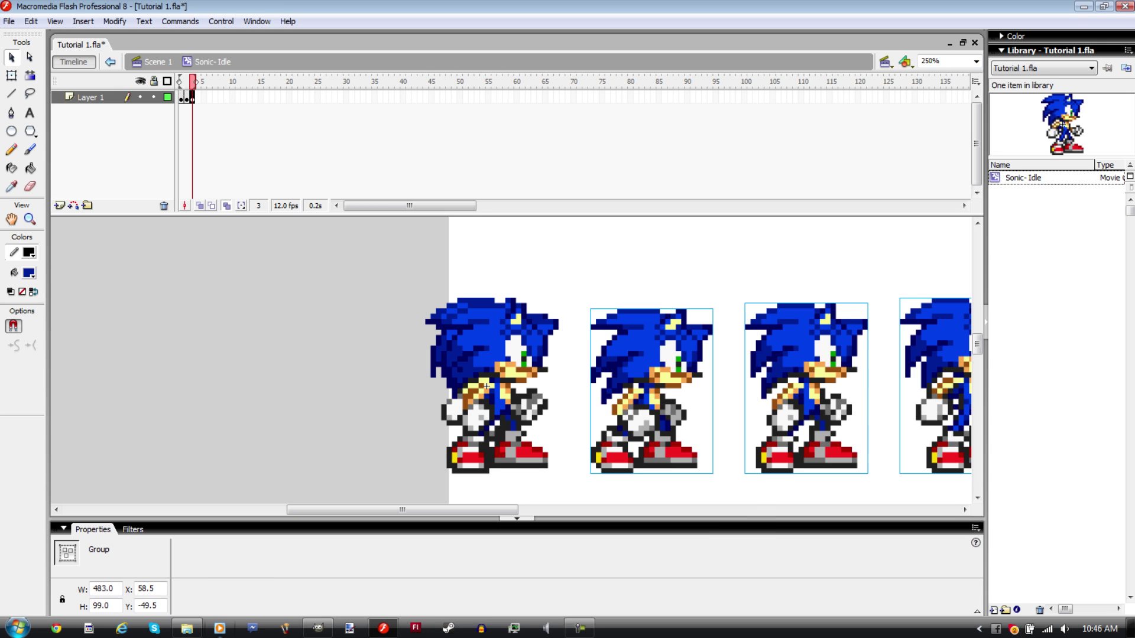
# Move the frame 3 row onto the previous pose at X -25.5 and transfer its remaining sprites in place to a new frame 4 keyframe.
pyautogui.moveTo(651, 390); pyautogui.dragTo(502, 390)
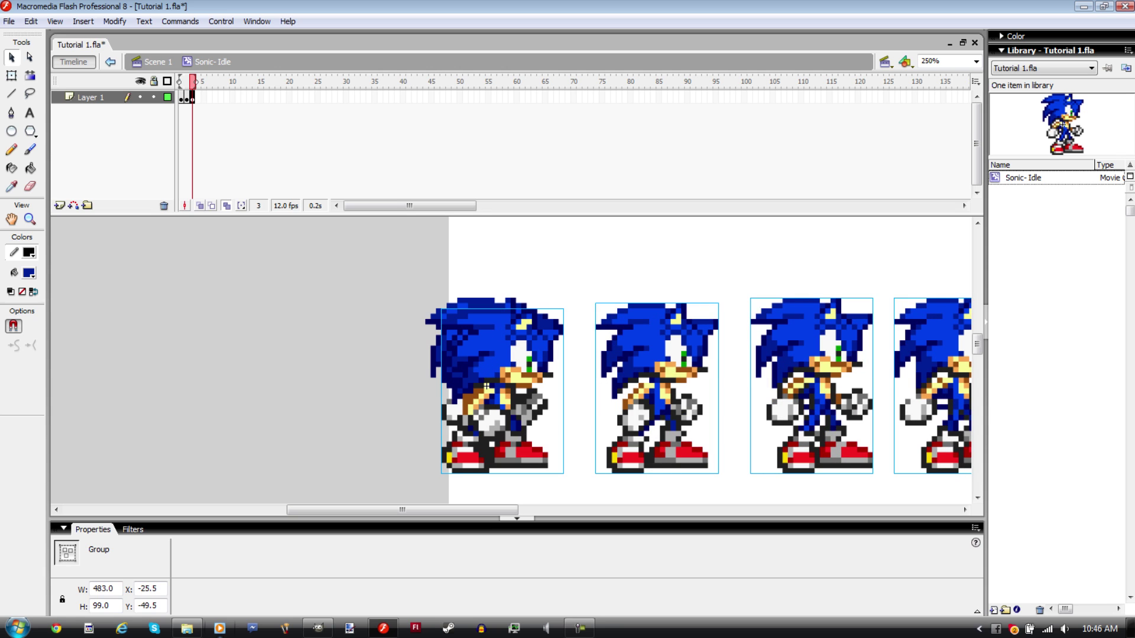
pyautogui.press('Delete')
pyautogui.press('F6')
pyautogui.rightClick(678, 349)
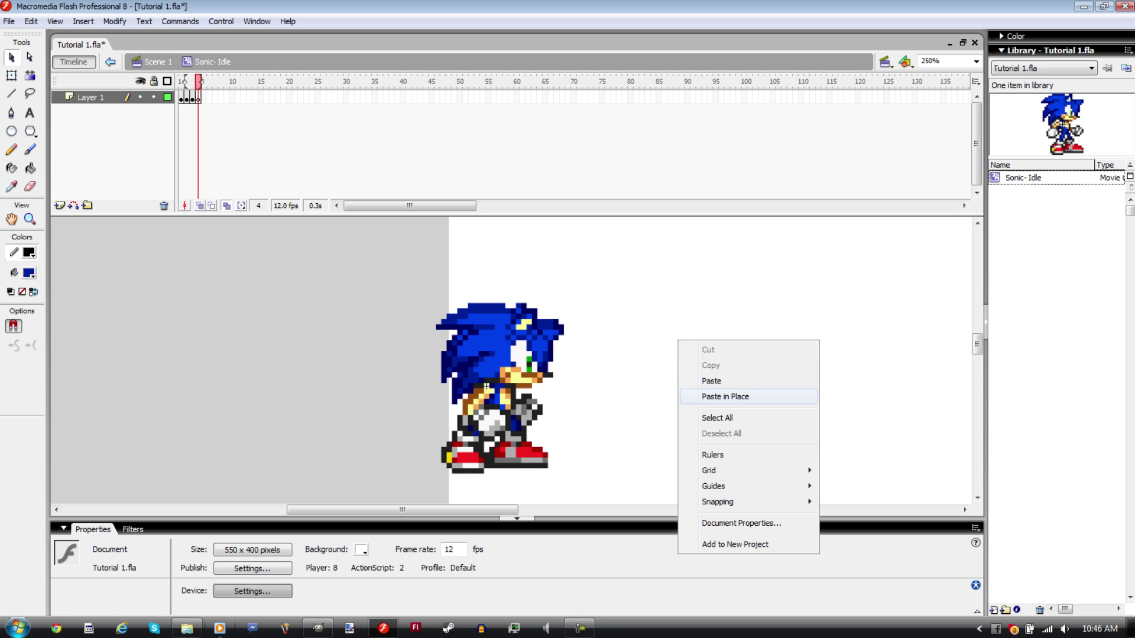
pyautogui.click(704, 396)
# Align the frame 4 row's first sprite with the previous pose and transfer the remaining sprites in place to a new frame 5 keyframe.
pyautogui.moveTo(673, 457); pyautogui.dragTo(515, 457)
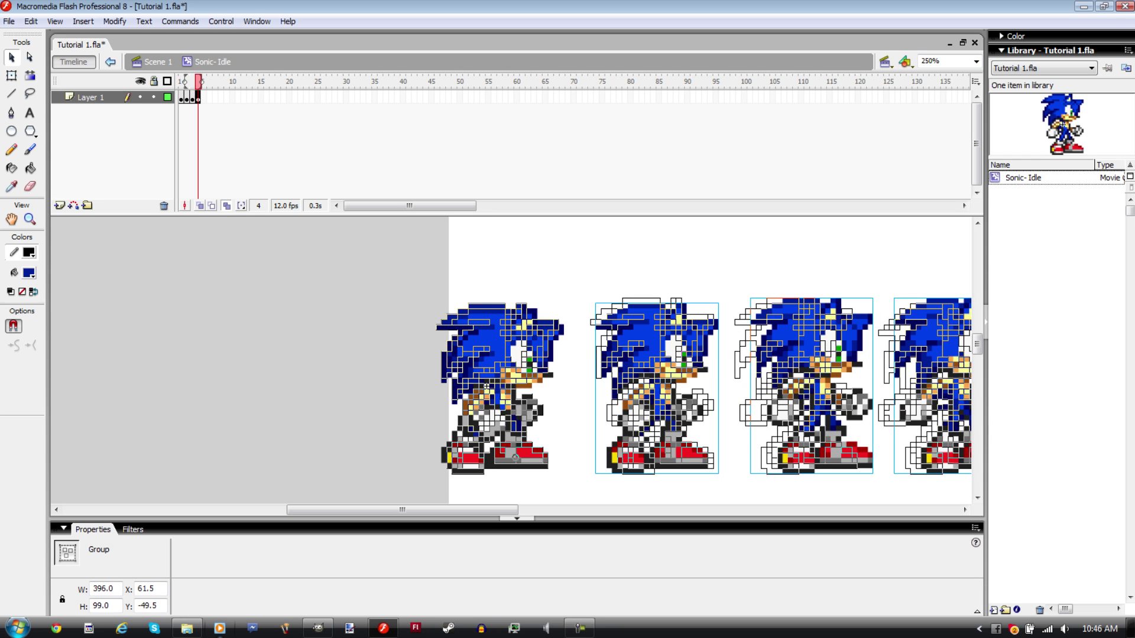
pyautogui.press('Delete')
pyautogui.press('F6')
pyautogui.rightClick(712, 309)
pyautogui.click(738, 355)
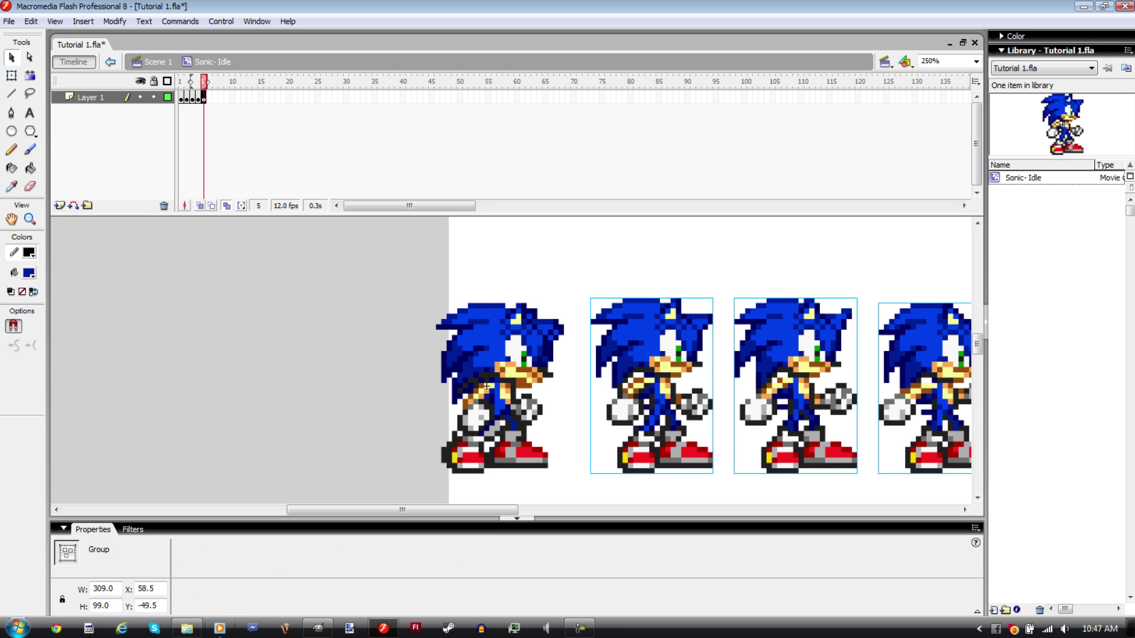
# Move the frame 5 row onto the previous pose at X -34.5 and transfer its remaining sprites in place to a new frame 6 keyframe.
pyautogui.moveTo(738, 356); pyautogui.dragTo(574, 355)
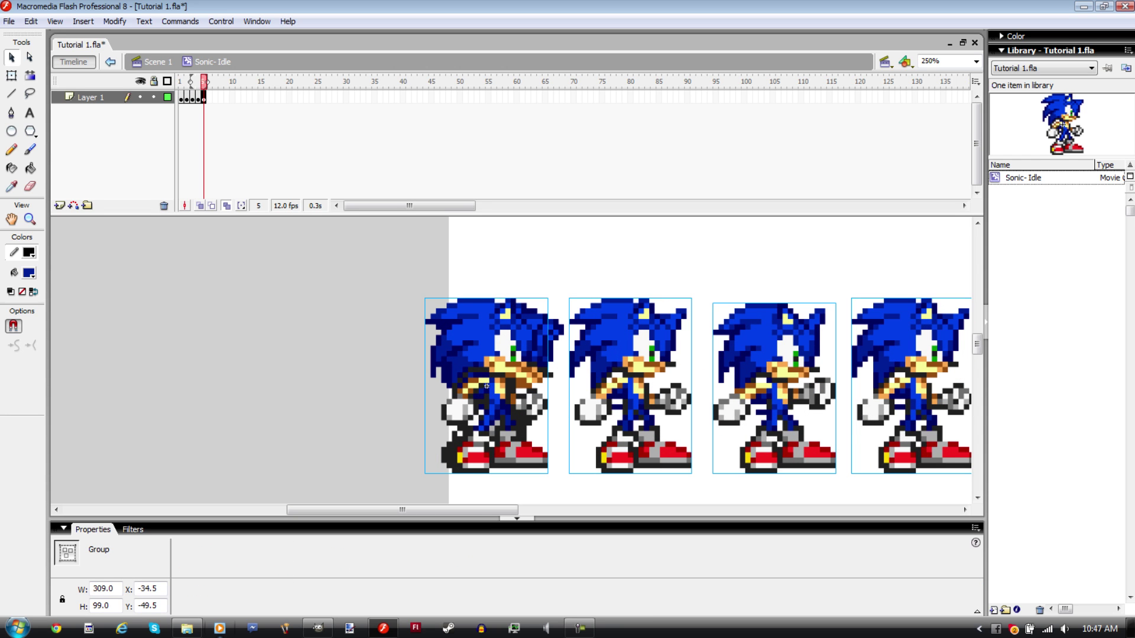
pyautogui.keyDown('shift'); pyautogui.click(487, 386); pyautogui.keyUp('shift')
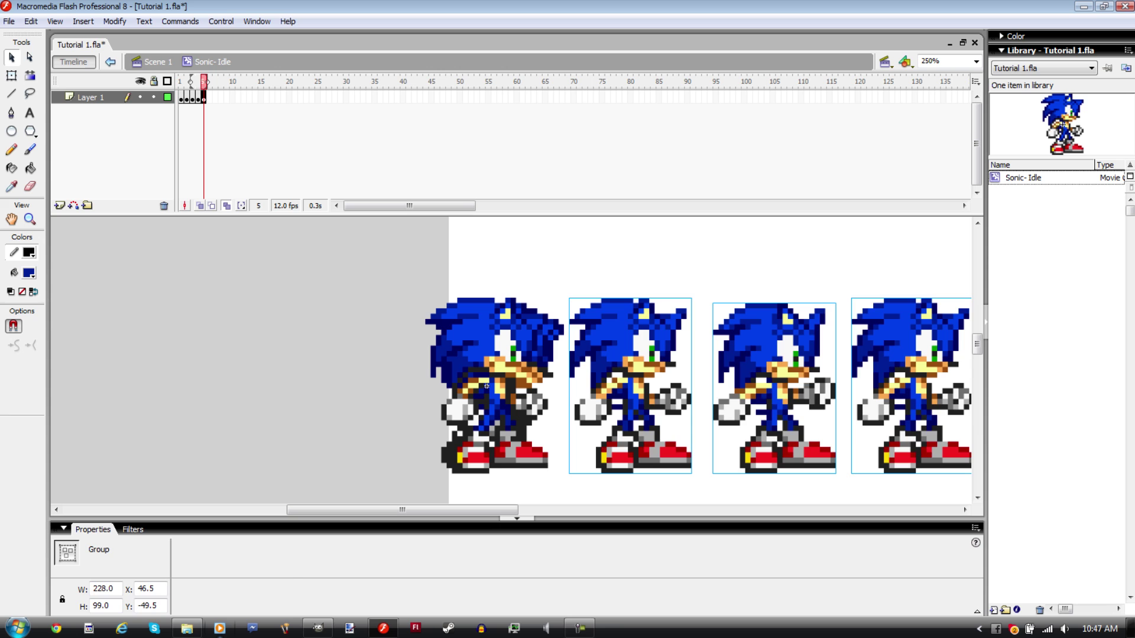
pyautogui.press('Delete')
pyautogui.press('F6')
pyautogui.rightClick(648, 301)
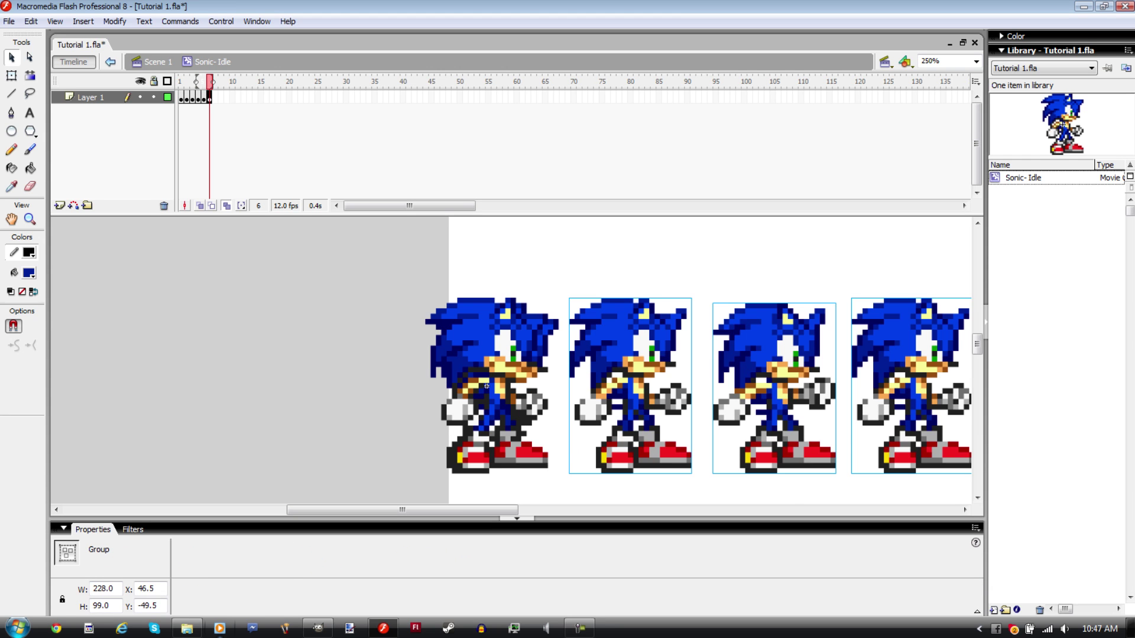
# Align the frame 6 row's first sprite with the previous pose and transfer the remaining sprites in place to a new frame 7 keyframe.
pyautogui.moveTo(630, 386); pyautogui.dragTo(487, 386)
pyautogui.press('F6')
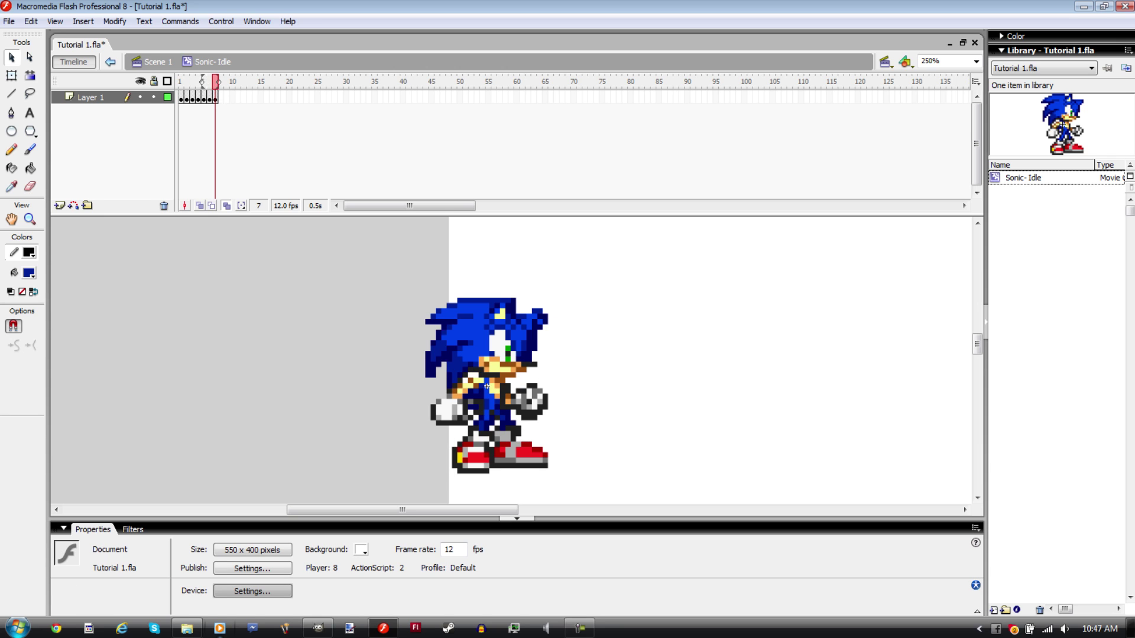
pyautogui.hotkey('ctrl', 'shift', 'v')
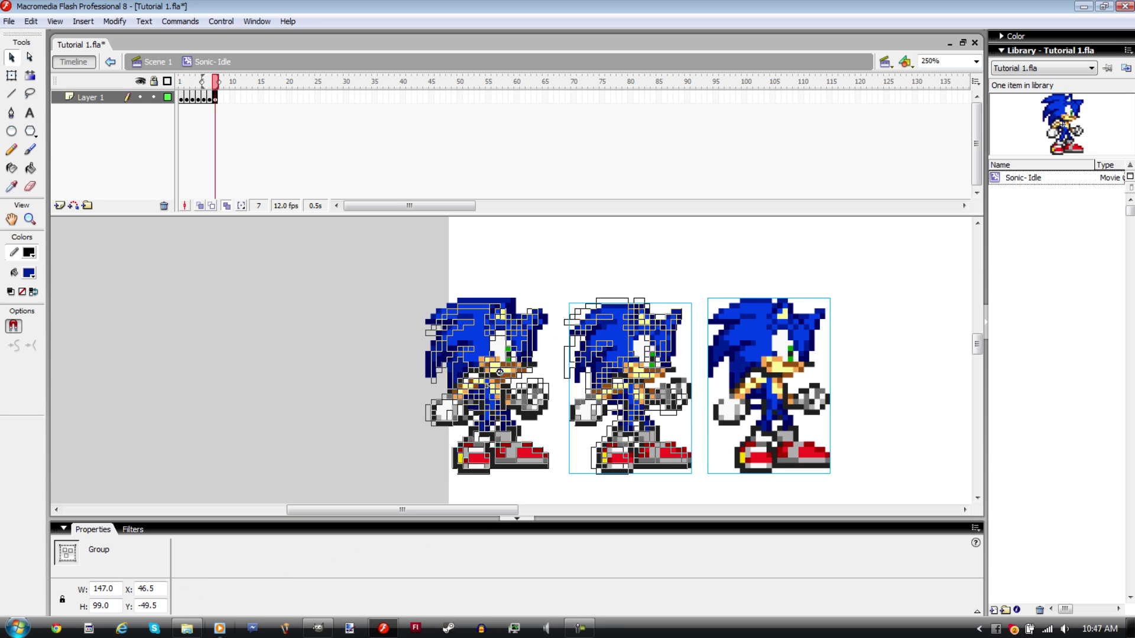
# Align the frame 7 row's first sprite with the previous pose and transfer the last sprite in place to a new frame 8 keyframe.
pyautogui.moveTo(500, 372); pyautogui.dragTo(500, 373)
pyautogui.click(642, 369)
pyautogui.hotkey('ctrl', 'x')
pyautogui.press('F6')
pyautogui.rightClick(685, 329)
pyautogui.click(713, 388)
# Align the last sprite with the previous pose in frame 8 and play the animation with Edit Multiple Frames turned off.
pyautogui.moveTo(658, 363); pyautogui.dragTo(520, 362)
pyautogui.click(227, 206)
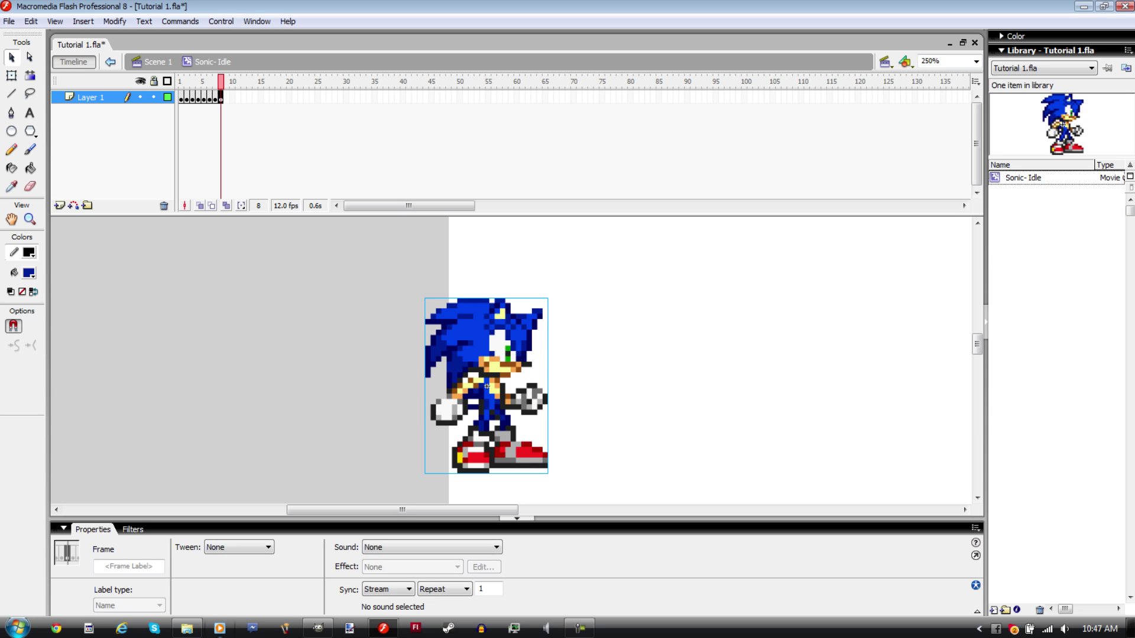
pyautogui.press('Return')
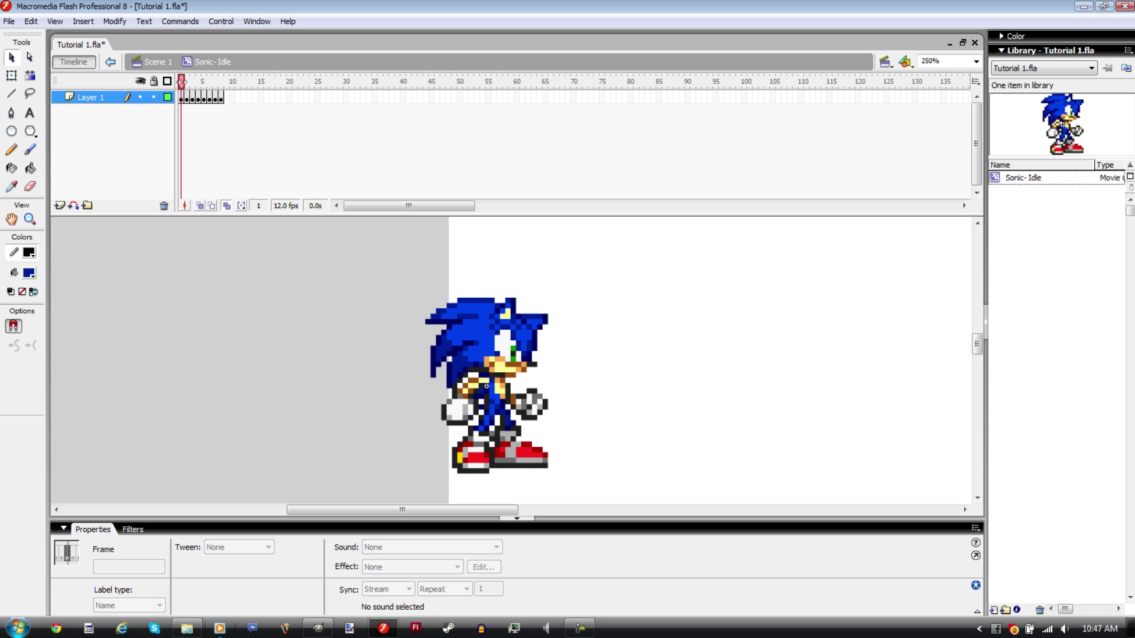
pyautogui.press('Return')
# Step back and forth through frames 1 to 8 with Edit Multiple Frames on, checking the shoes' alignment at high magnification.
pyautogui.click(486, 386)
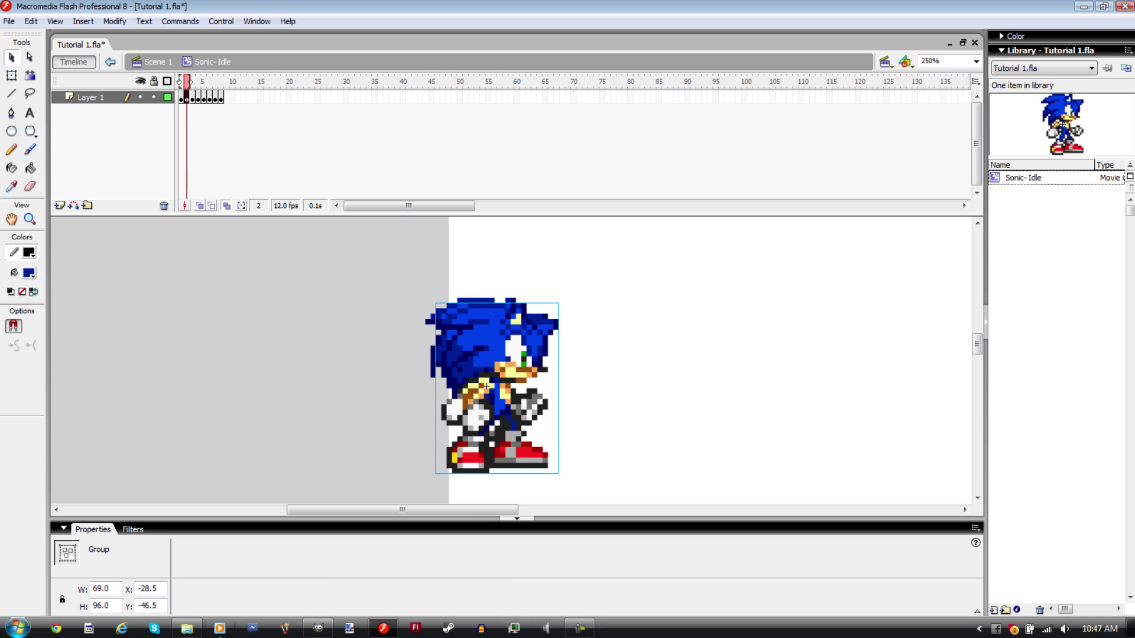
pyautogui.press('z')
pyautogui.moveTo(446, 444); pyautogui.dragTo(592, 499)
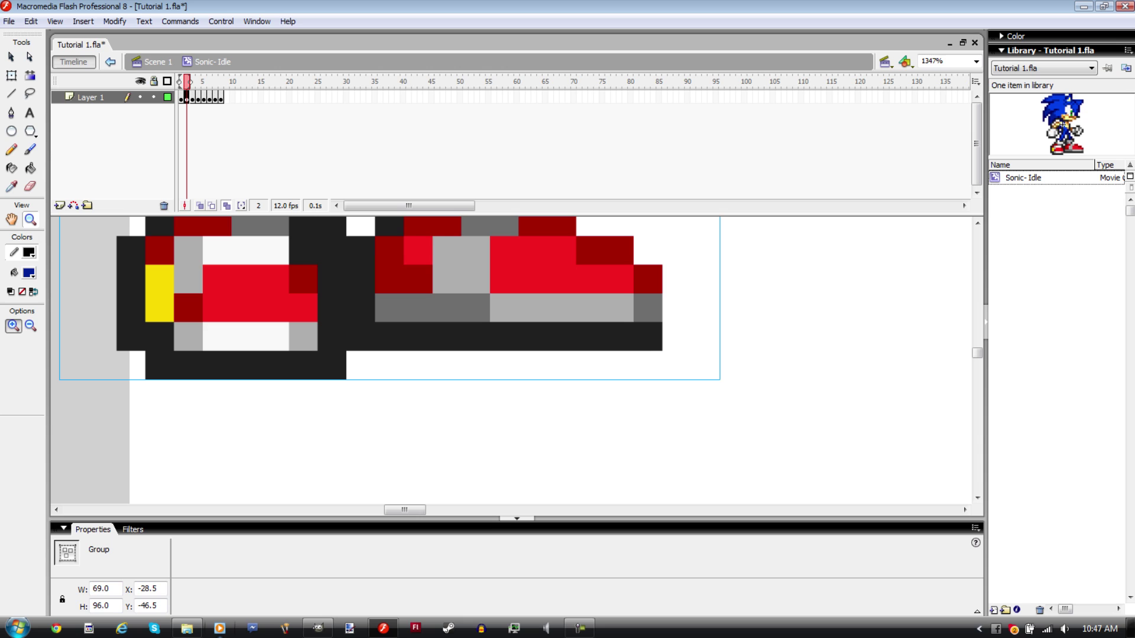
pyautogui.scroll(1, 391, 296)
pyautogui.moveTo(679, 266); pyautogui.dragTo(278, 437)
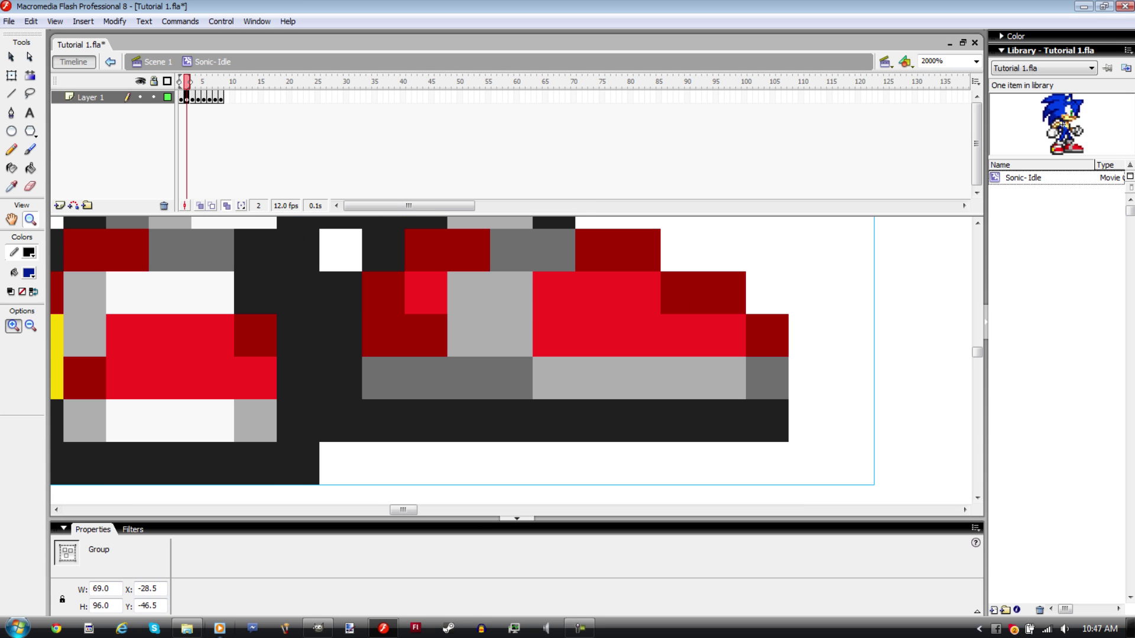
pyautogui.press('v')
pyautogui.press('Escape')
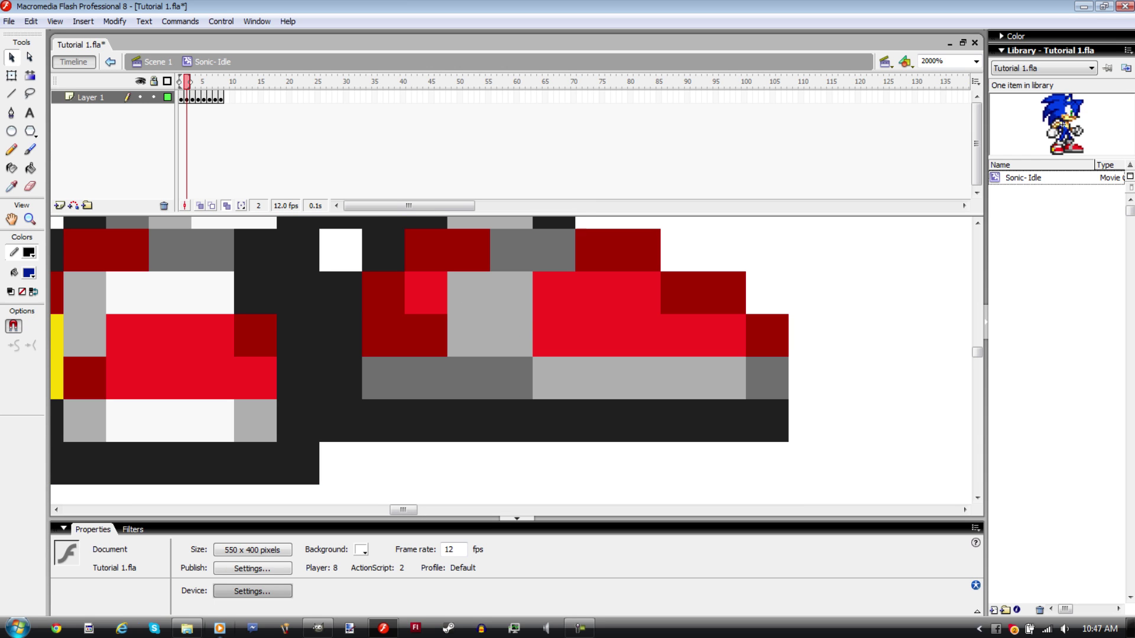
pyautogui.press('.')
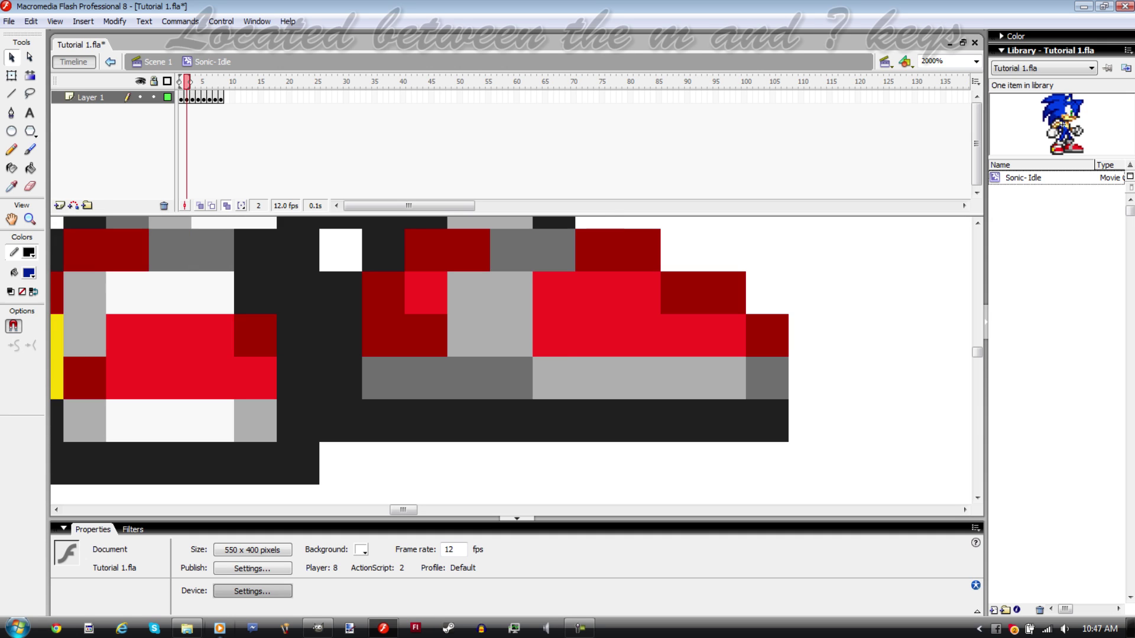
pyautogui.press('.')
pyautogui.press('.')
pyautogui.press('.')
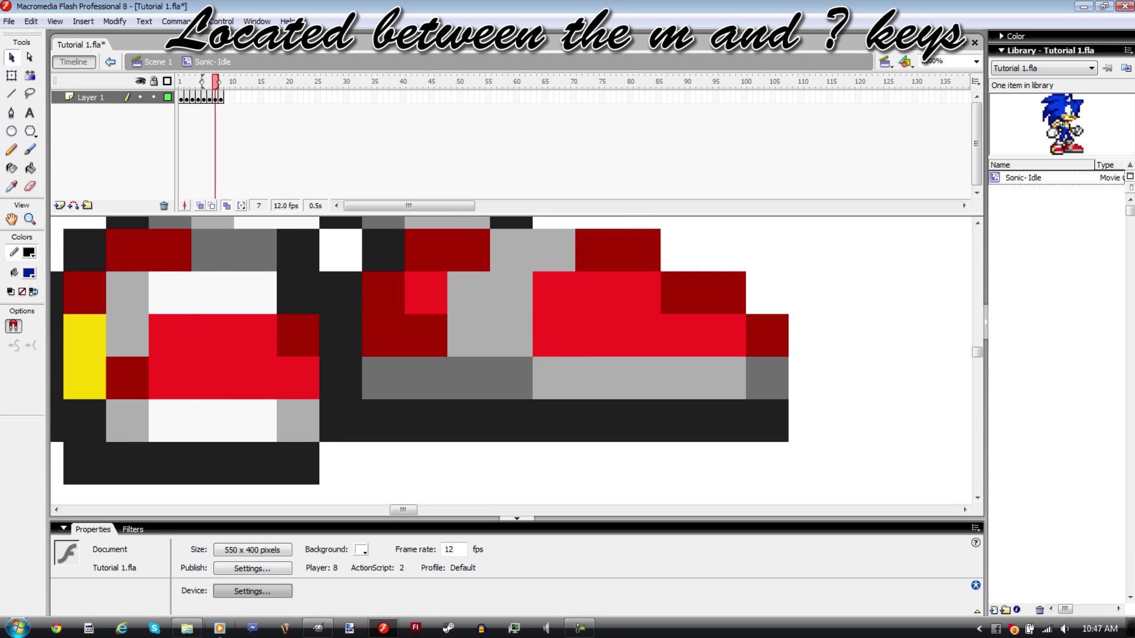
pyautogui.press(',')
pyautogui.press(',')
pyautogui.press(',')
pyautogui.press(',')
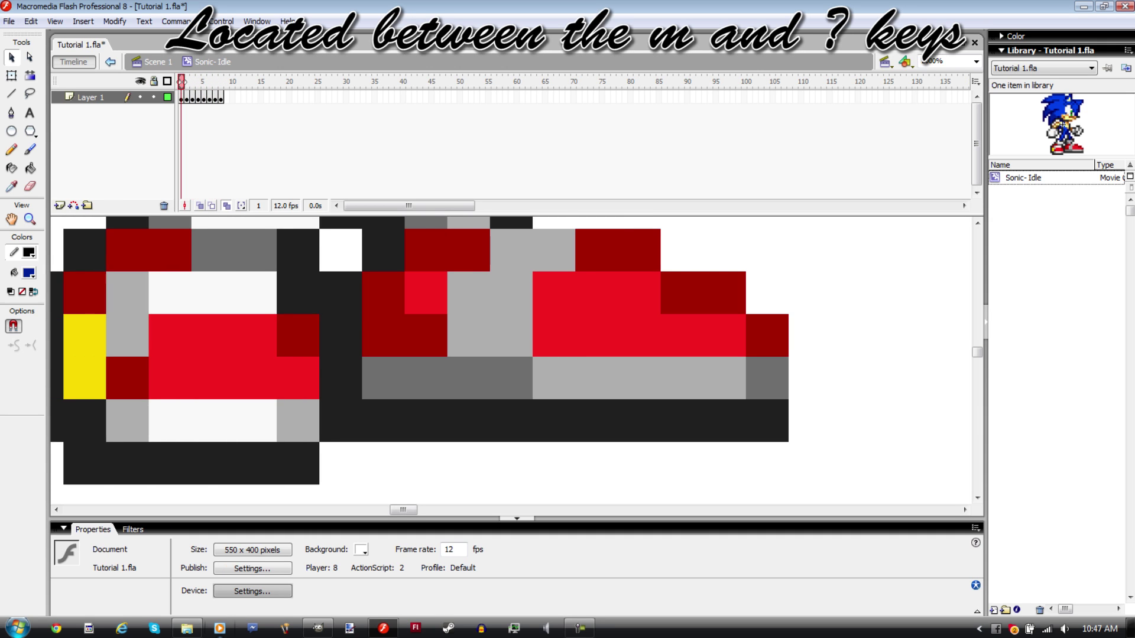
pyautogui.press('.')
pyautogui.press('.')
pyautogui.press('.')
pyautogui.press('.')
pyautogui.press('.')
pyautogui.press('.')
pyautogui.press('.')
pyautogui.press(',')
pyautogui.press(',')
pyautogui.press(',')
pyautogui.press(',')
pyautogui.press(',')
pyautogui.press(',')
pyautogui.press(',')
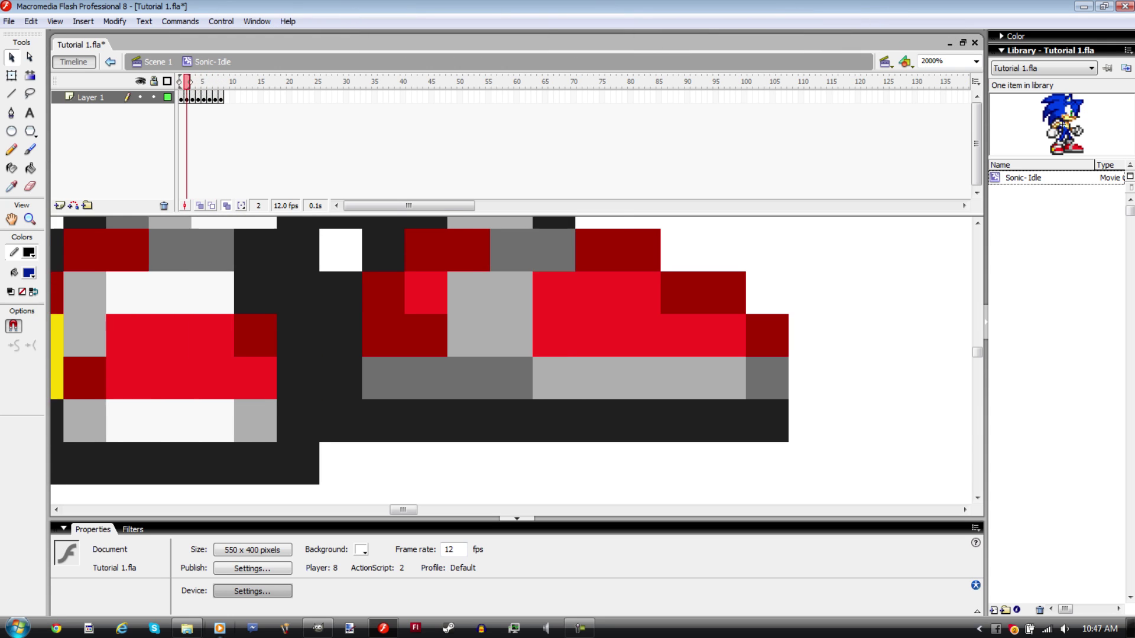
pyautogui.press('.')
pyautogui.press('.')
pyautogui.press('.')
pyautogui.press('.')
pyautogui.press('.')
pyautogui.press('.')
pyautogui.press('.')
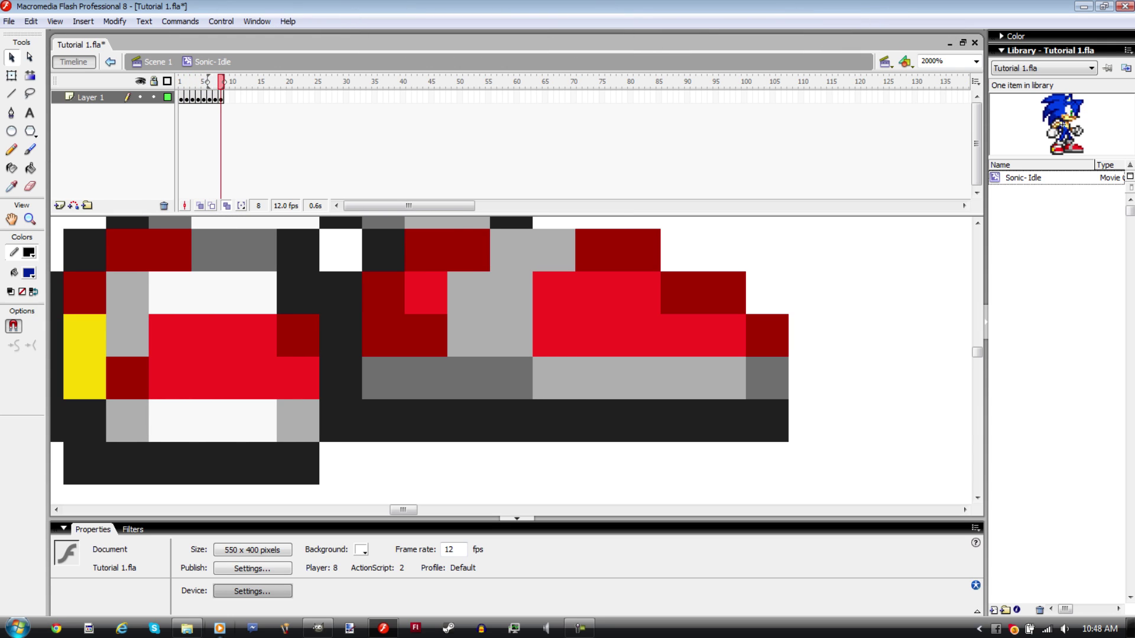
# Turn off Edit Multiple Frames and play the idle animation with the whole sprite in view.
pyautogui.click(226, 206)
pyautogui.hotkey('ctrl', '-')
pyautogui.hotkey('ctrl', '-')
pyautogui.hotkey('ctrl', '-')
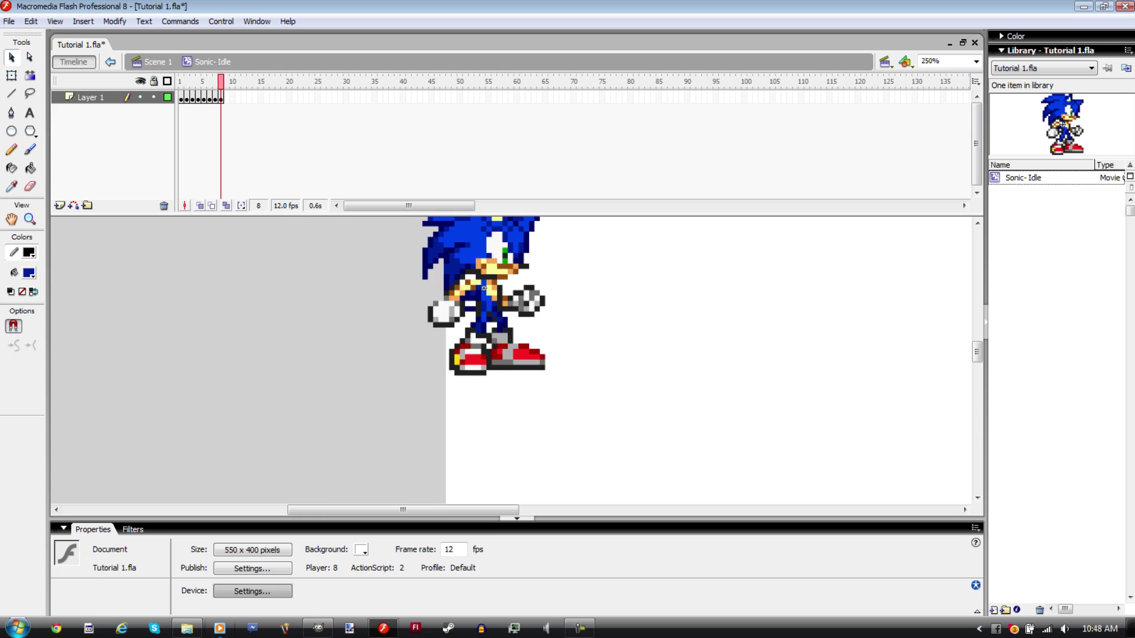
pyautogui.scroll(2, 510, 361)
pyautogui.press('Return')
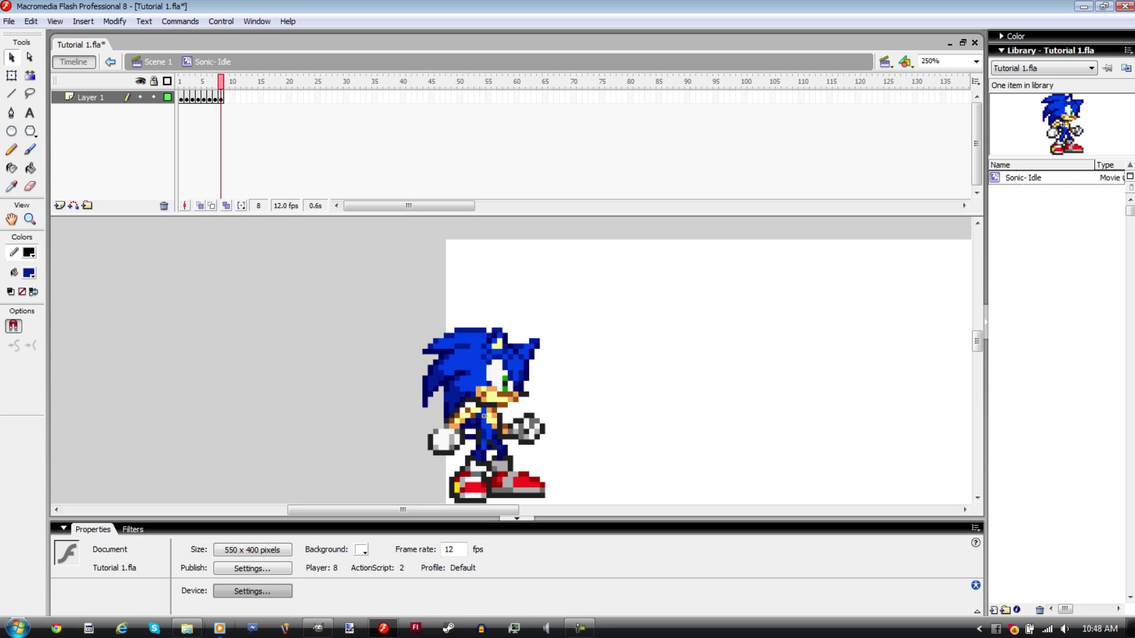
# Try document frame rates of 24, 26 and 28 fps, playing the animation at each rate.
pyautogui.click(454, 549)
pyautogui.write('24')
pyautogui.press('Return')
pyautogui.press('Return')
pyautogui.press('Return')
pyautogui.write('26')
pyautogui.press('Return')
pyautogui.press('Return')
pyautogui.write('28')
pyautogui.press('Return')
pyautogui.press('Return')
# Set the document frame rate to 30 fps and play the animation.
pyautogui.write('30')
pyautogui.press('Return')
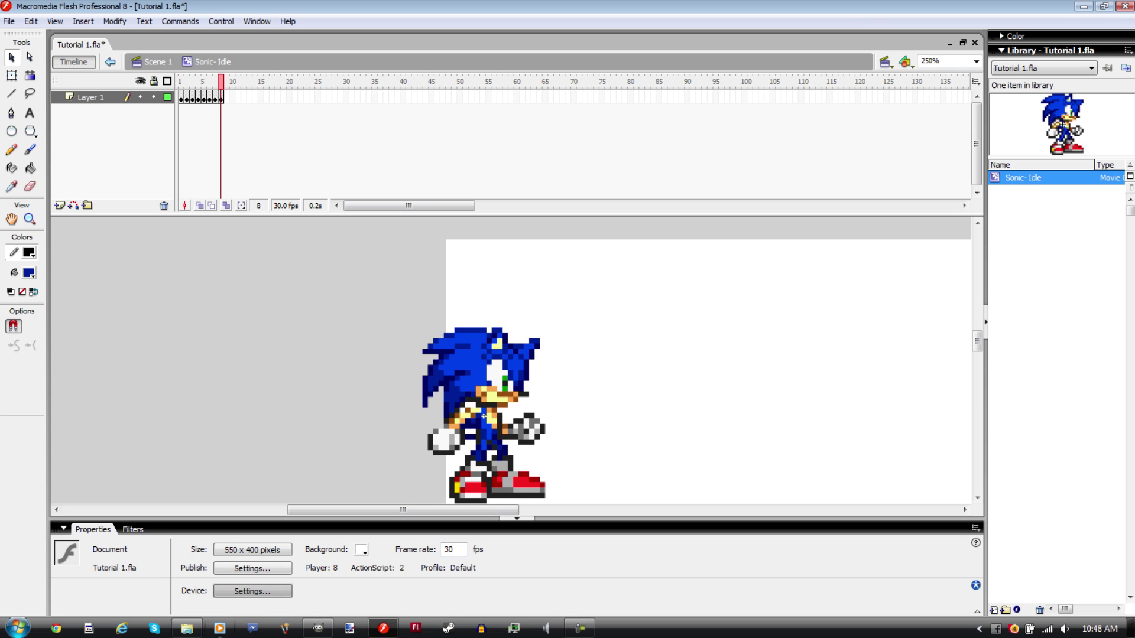
pyautogui.press('Return')
# Try document frame rates of 36, 40 and 32 fps, playing the idle animation at each rate.
pyautogui.click(453, 549)
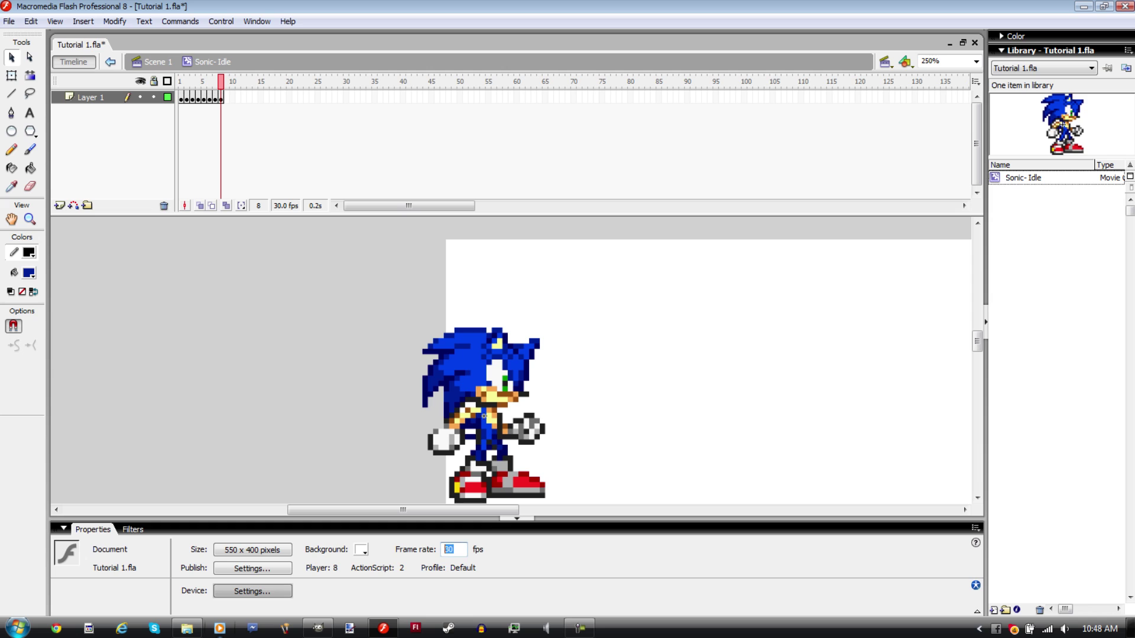
pyautogui.press('BackSpace')
pyautogui.write('36')
pyautogui.press('Return')
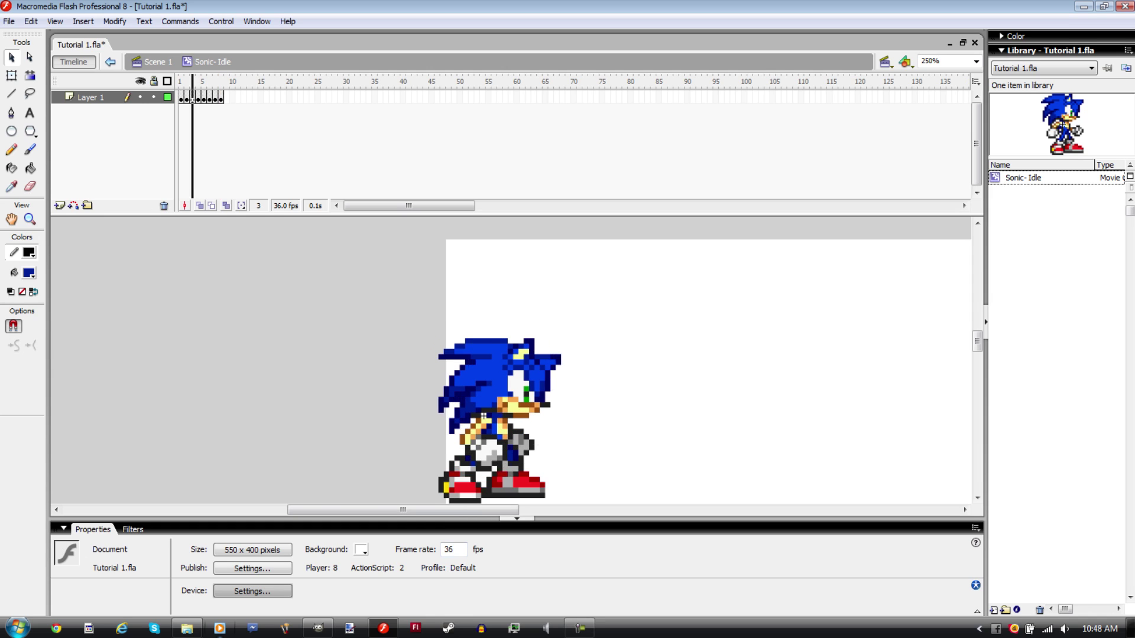
pyautogui.press('Return')
pyautogui.doubleClick(449, 549)
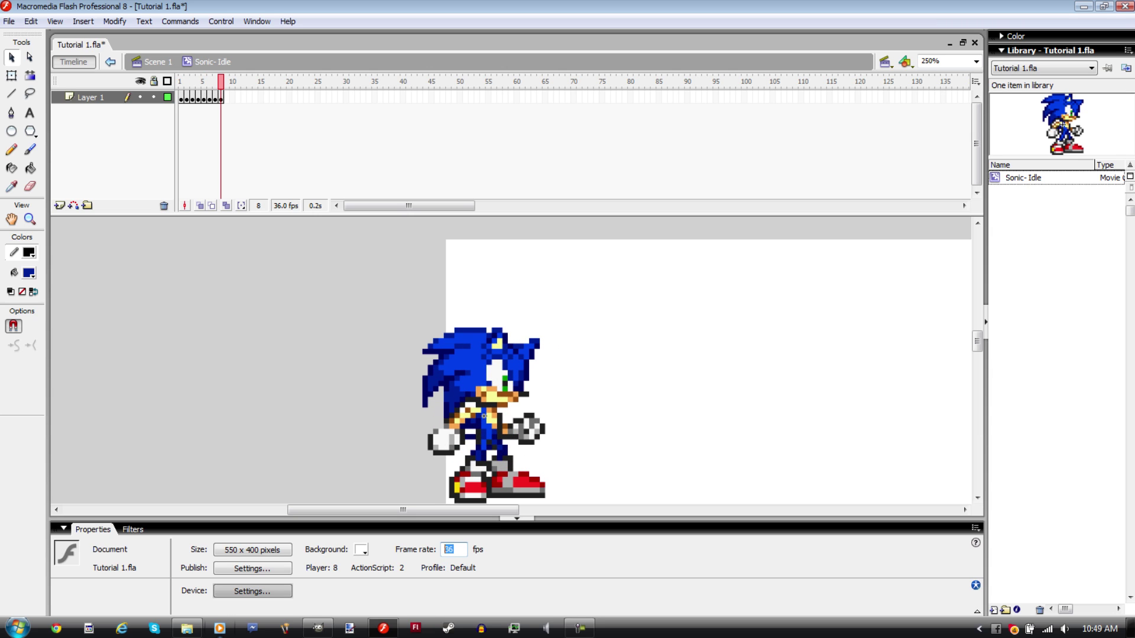
pyautogui.write('30')
pyautogui.write('40')
pyautogui.press('Return')
pyautogui.press('Return')
pyautogui.doubleClick(449, 549)
pyautogui.press('BackSpace')
pyautogui.write('32')
pyautogui.press('Return')
pyautogui.press('Return')
# Set the document frame rate to 28 fps and play the idle animation.
pyautogui.hotkey('ctrl', 'a')
pyautogui.write('2')
pyautogui.press('Return')
pyautogui.press('Return')
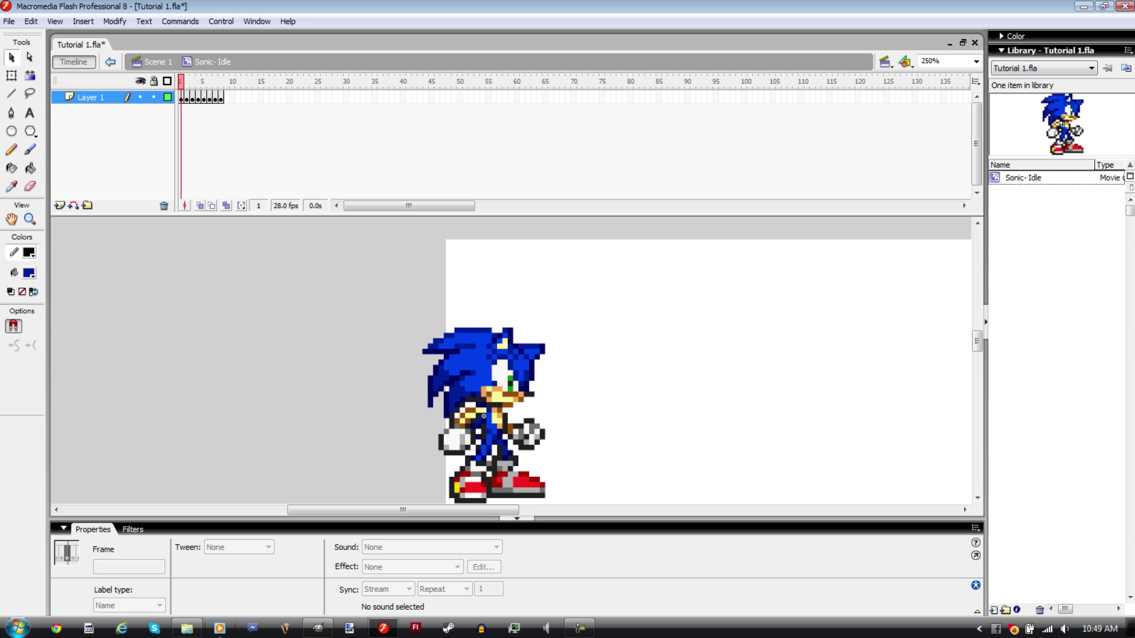
# Preview the Sonic-Idle movie clip's playback in the library and clear the selection.
pyautogui.click(1022, 177)
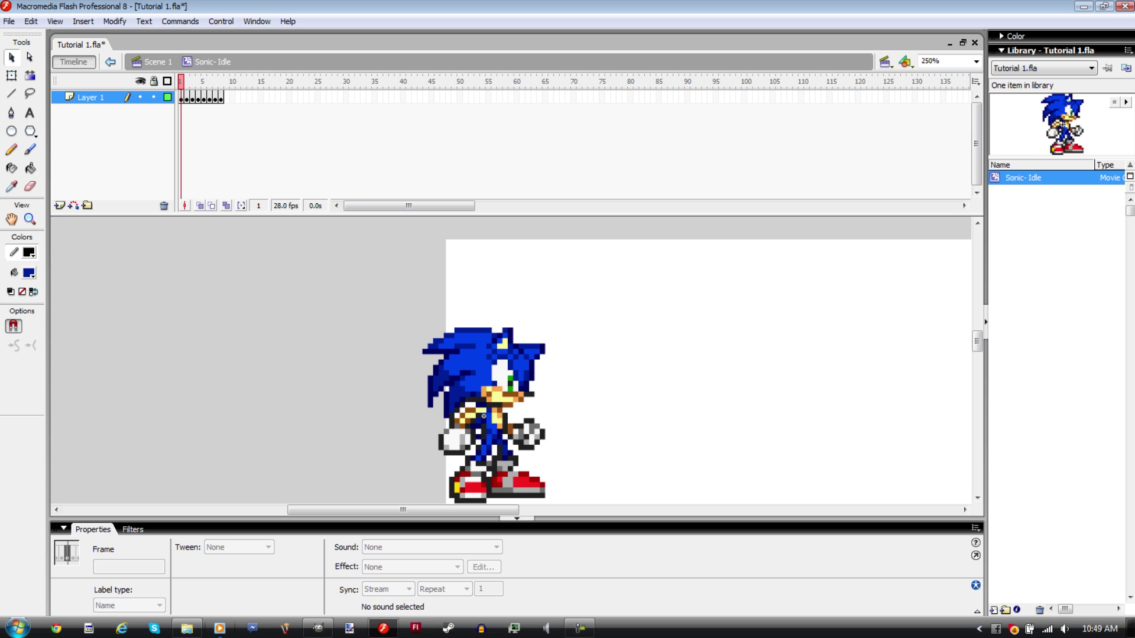
pyautogui.click(1125, 103)
pyautogui.click(1125, 102)
pyautogui.click(483, 416)
pyautogui.press('Escape')
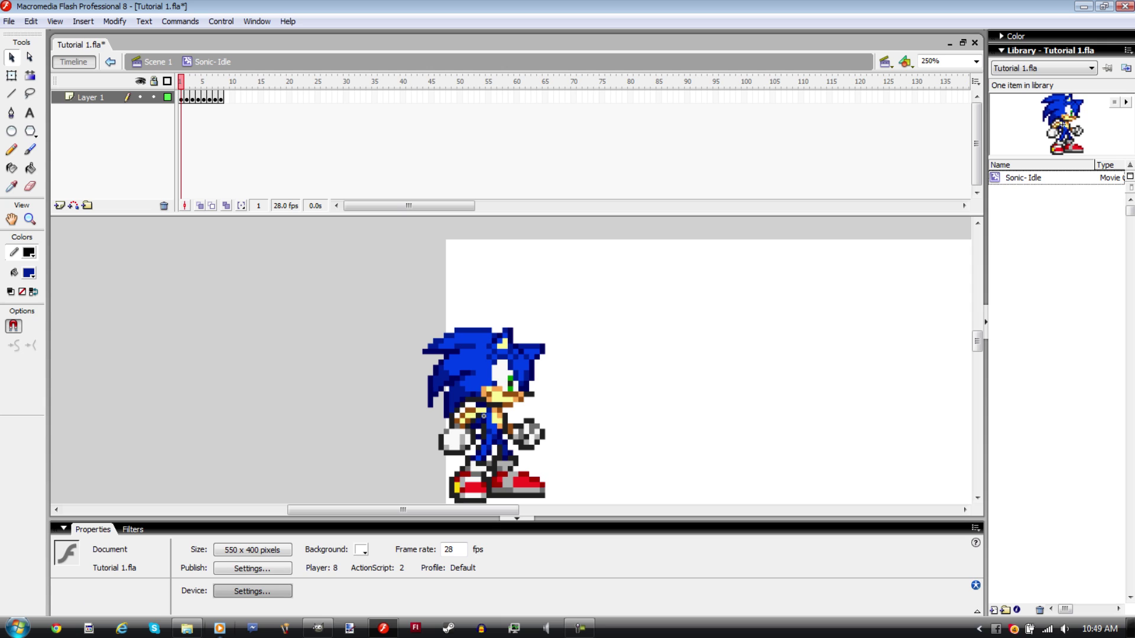
# Try extending the first pose by one frame and undo the insertion.
pyautogui.click(181, 98)
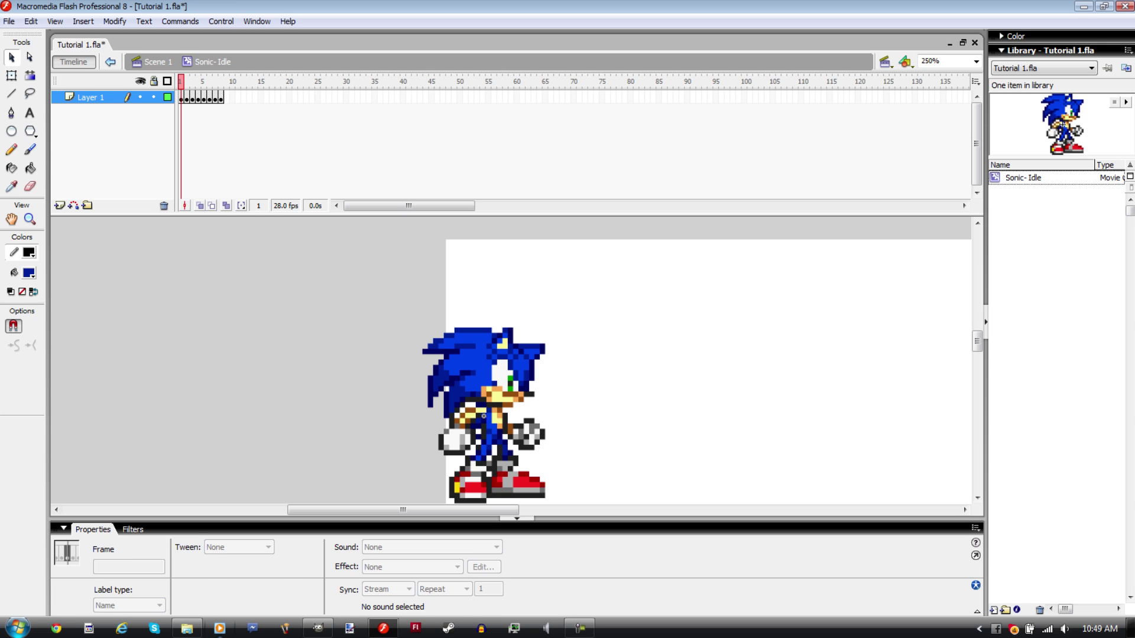
pyautogui.rightClick(181, 97)
pyautogui.click(224, 127)
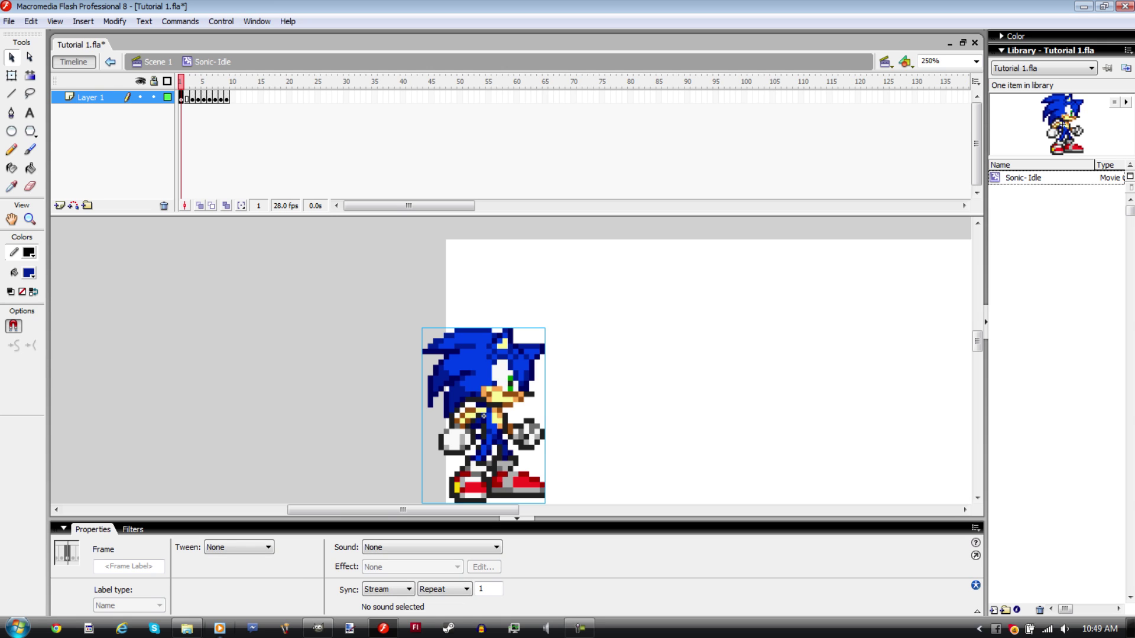
pyautogui.hotkey('ctrl', 'z')
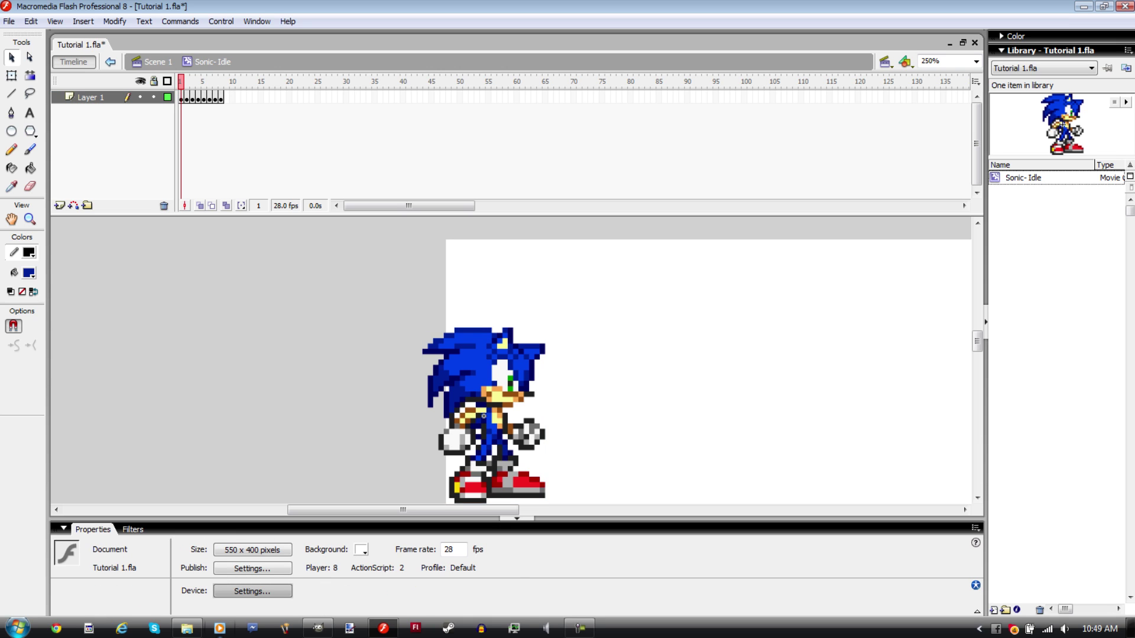
# Insert one extra frame after each of the eight keyframes so every pose holds for two frames, and play the animation.
pyautogui.press('Return')
pyautogui.press('F5')
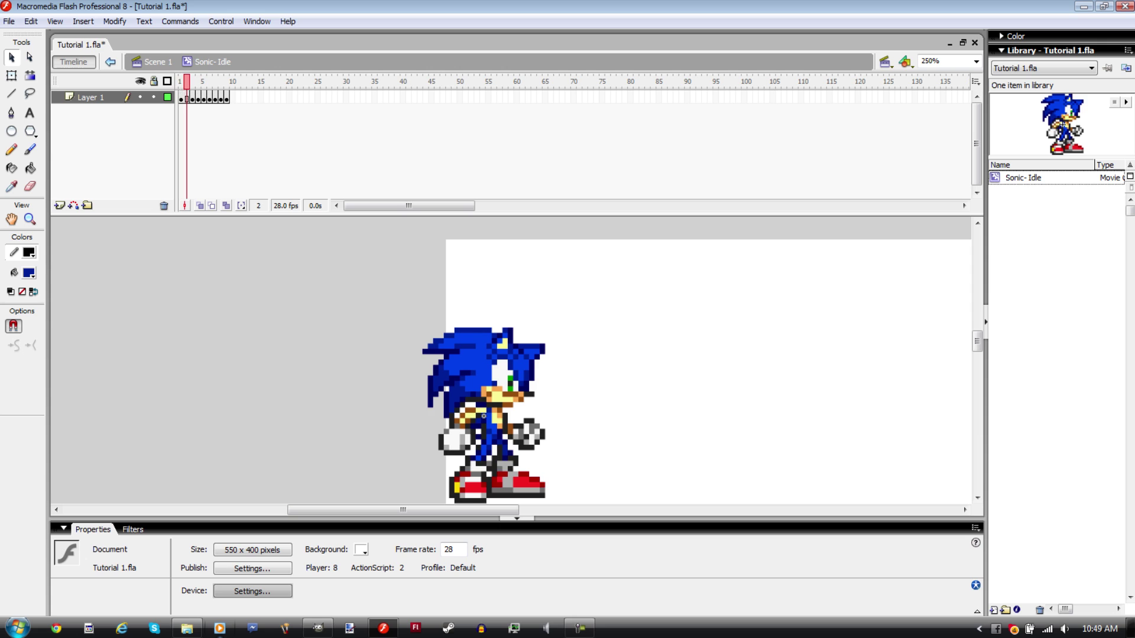
pyautogui.press('.')
pyautogui.press('F5')
pyautogui.press('.')
pyautogui.press('F5')
pyautogui.press('.')
pyautogui.press('F5')
pyautogui.press('.')
pyautogui.press('F5')
pyautogui.press('.')
pyautogui.press('F5')
pyautogui.press('.')
pyautogui.press('F5')
pyautogui.press('.')
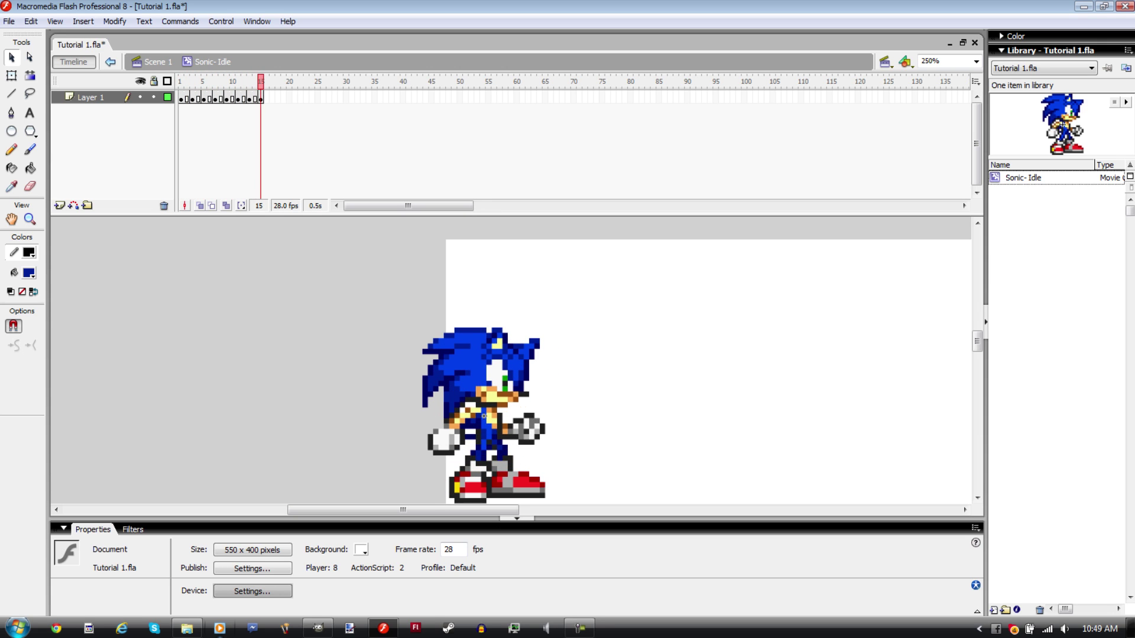
pyautogui.press('F5')
pyautogui.press('Return')
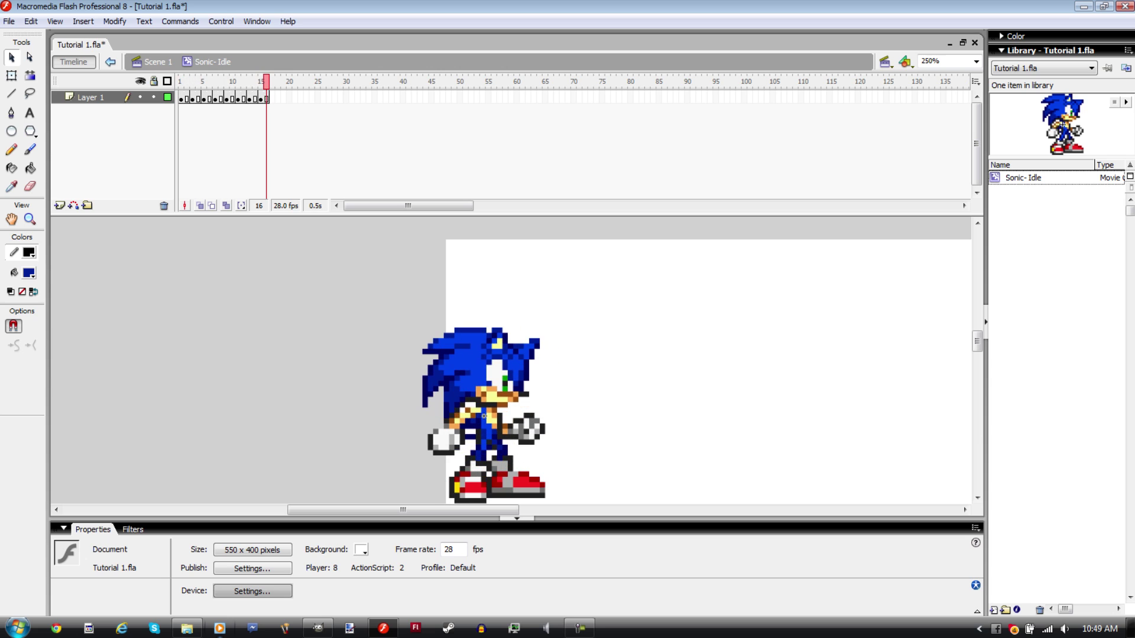
# Return to Scene 1 and move the Sonic-Idle instance to near the centre of the stage.
pyautogui.click(158, 62)
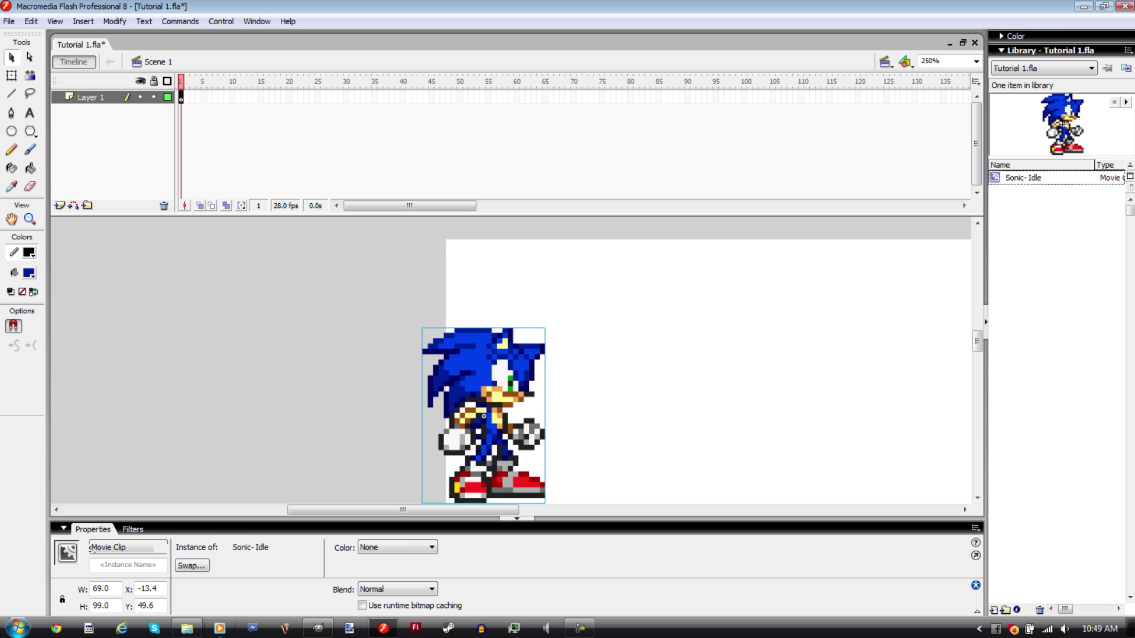
pyautogui.hotkey('ctrl', '-')
pyautogui.hotkey('ctrl', '-')
pyautogui.moveTo(379, 379); pyautogui.dragTo(485, 421)
pyautogui.press('Escape')
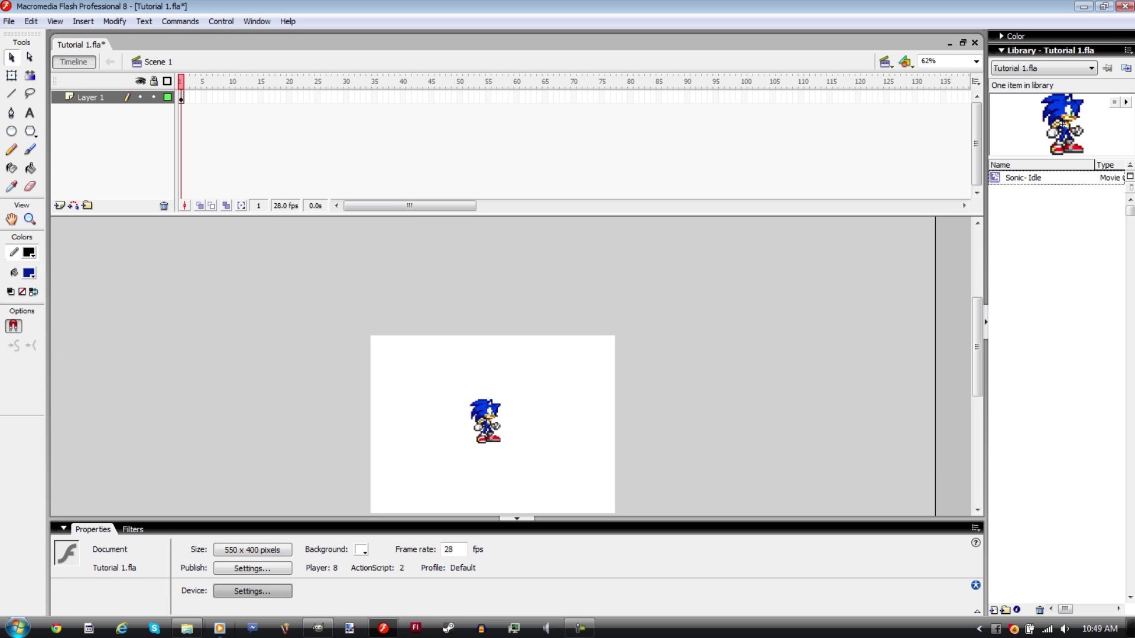
# Test the movie, examine the idle animation enlarged, and close the test window.
pyautogui.hotkey('ctrl', 'Return')
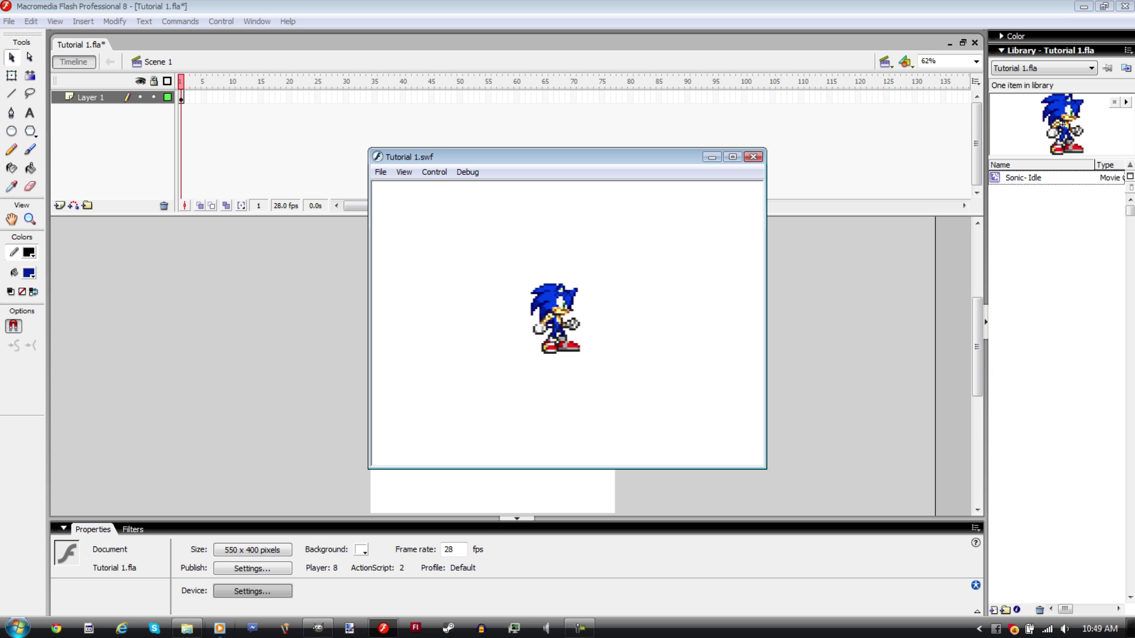
pyautogui.rightClick(583, 366)
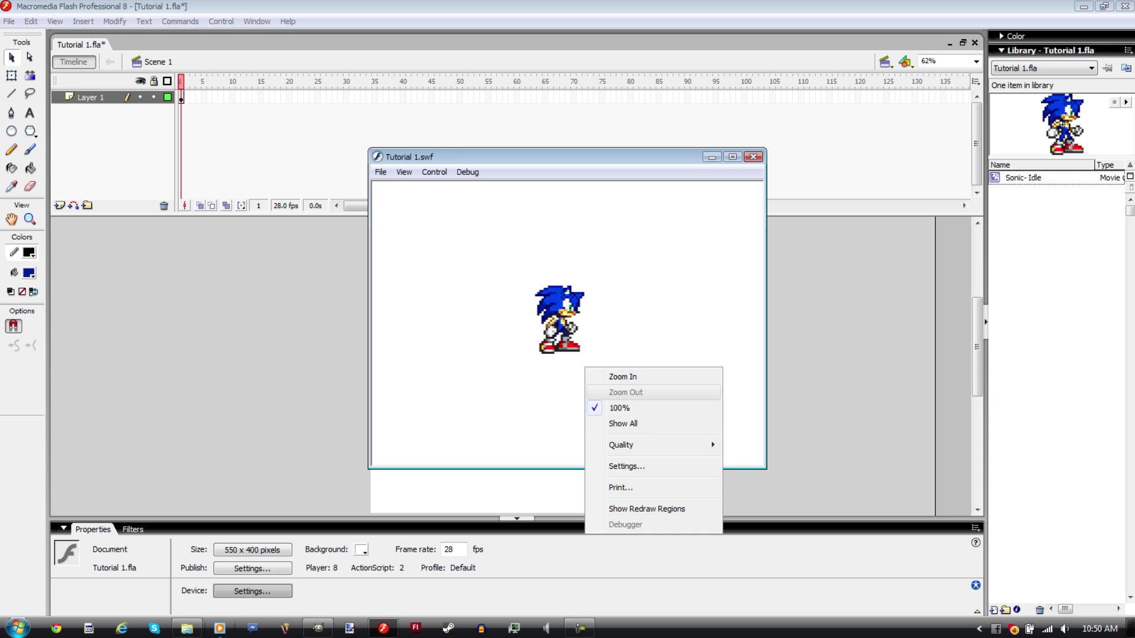
pyautogui.click(614, 377)
pyautogui.moveTo(514, 248); pyautogui.dragTo(569, 373)
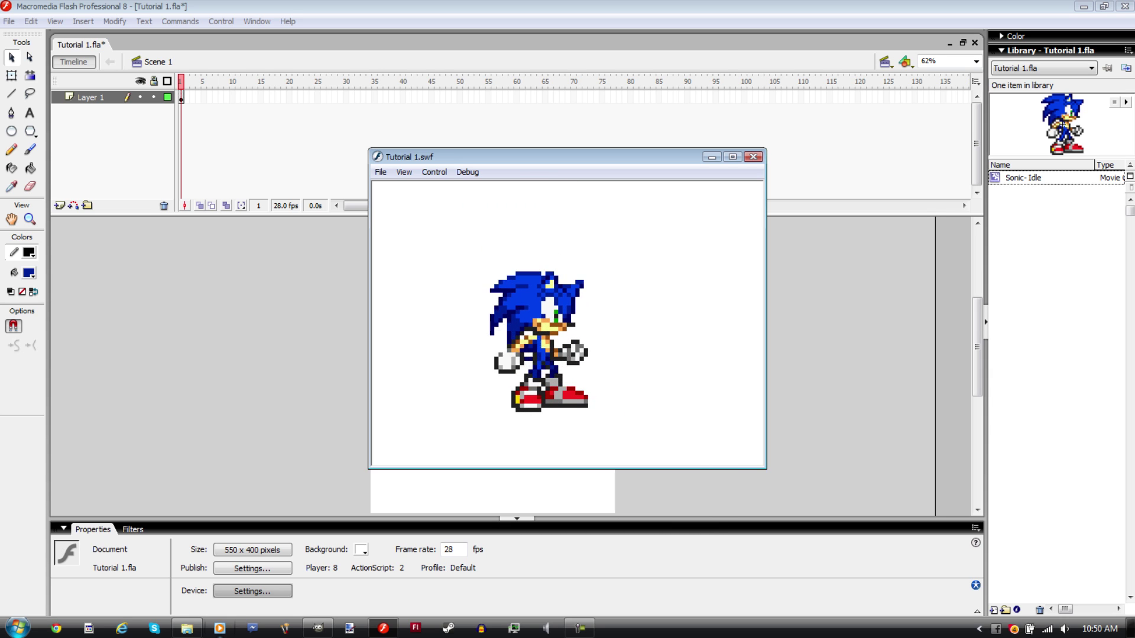
pyautogui.hotkey('ctrl', 'w')
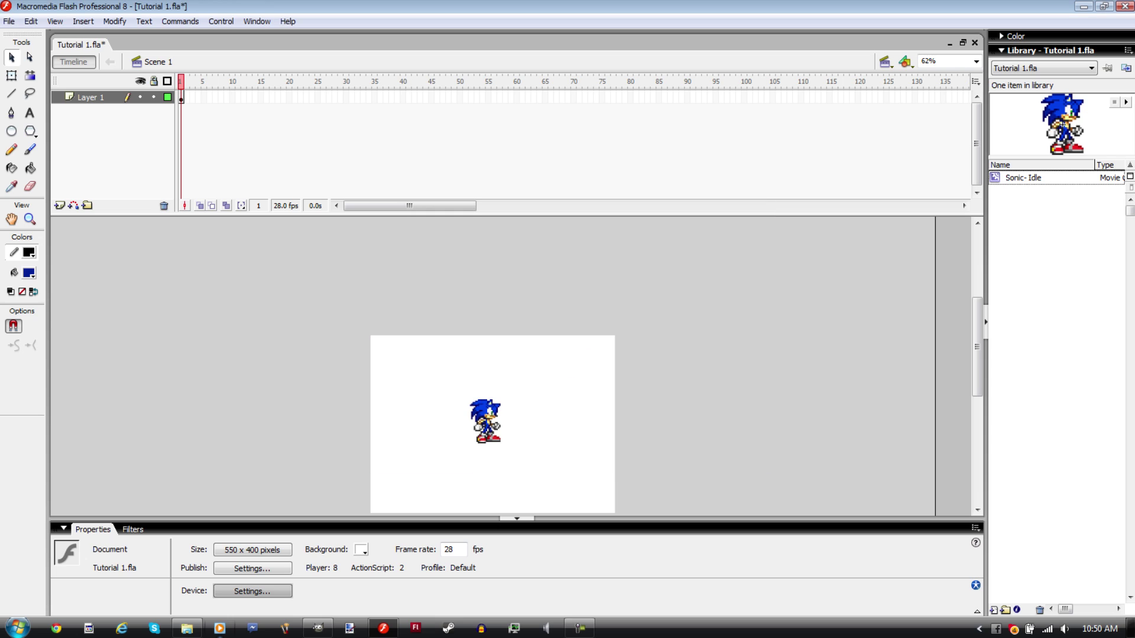
# Reopen the Sonic-Idle symbol and extend every pose to three frames, for 24 frames in total.
pyautogui.doubleClick(486, 421)
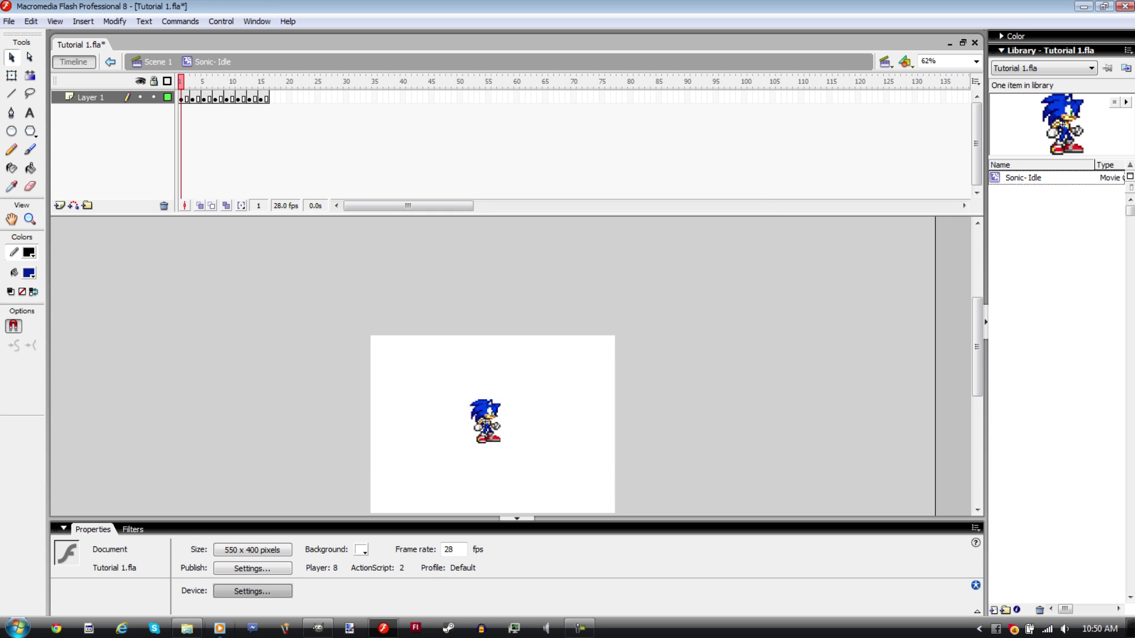
pyautogui.press('Return')
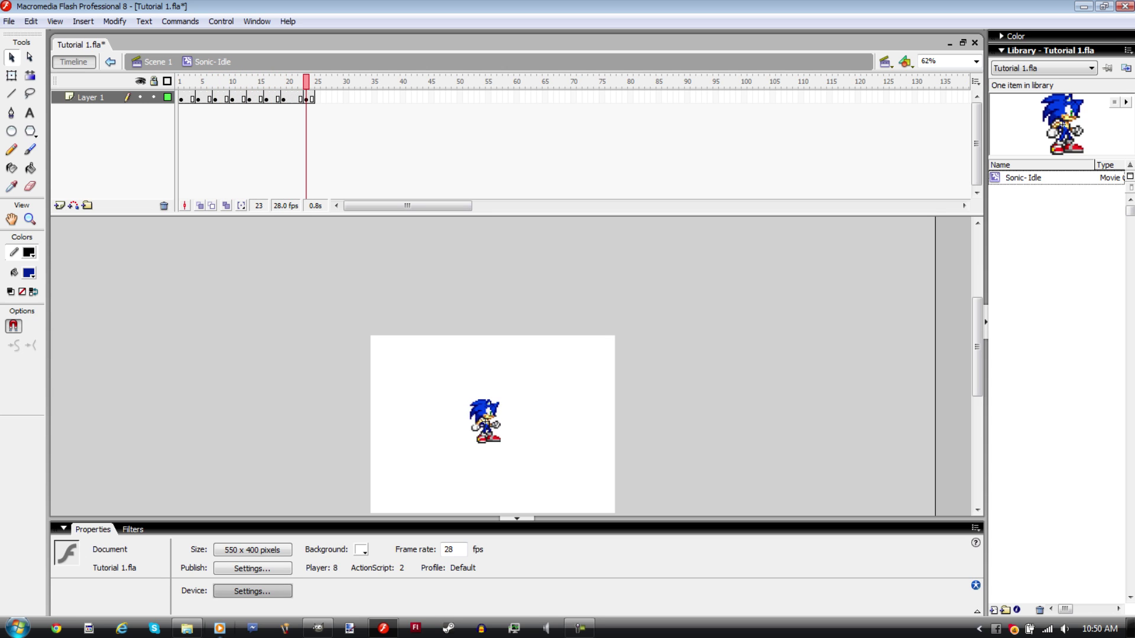
pyautogui.hotkey('shift', 'F5')
pyautogui.press('.')
pyautogui.press('F5')
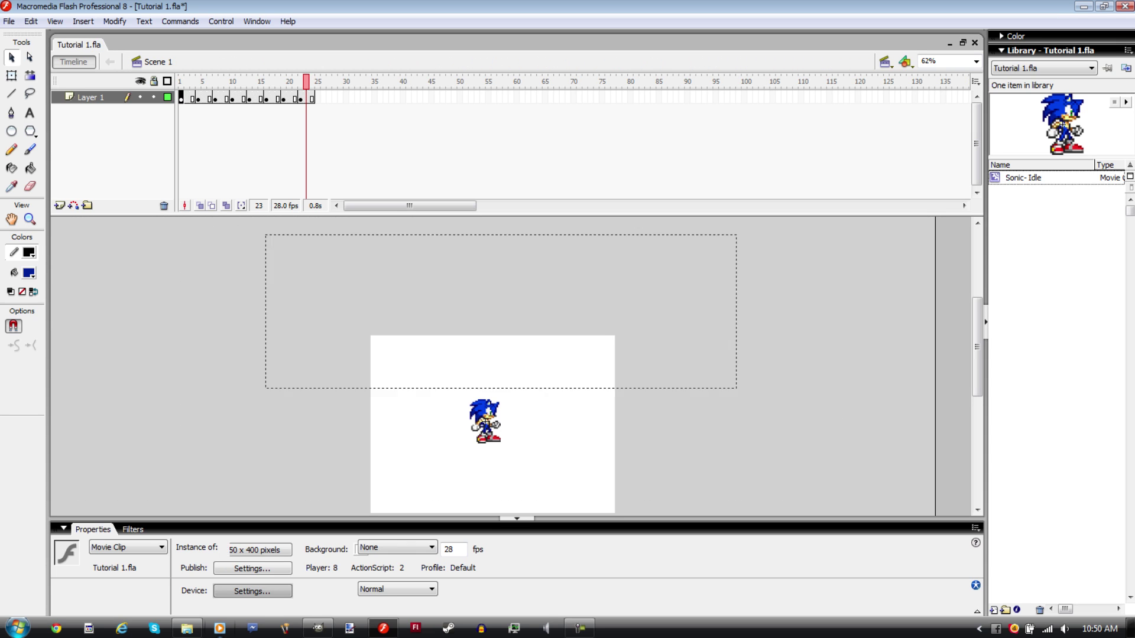
# Test the movie again from Scene 1, viewing the slower idle animation enlarged, and close the test window.
pyautogui.click(158, 61)
pyautogui.click(532, 379)
pyautogui.hotkey('ctrl', 'Return')
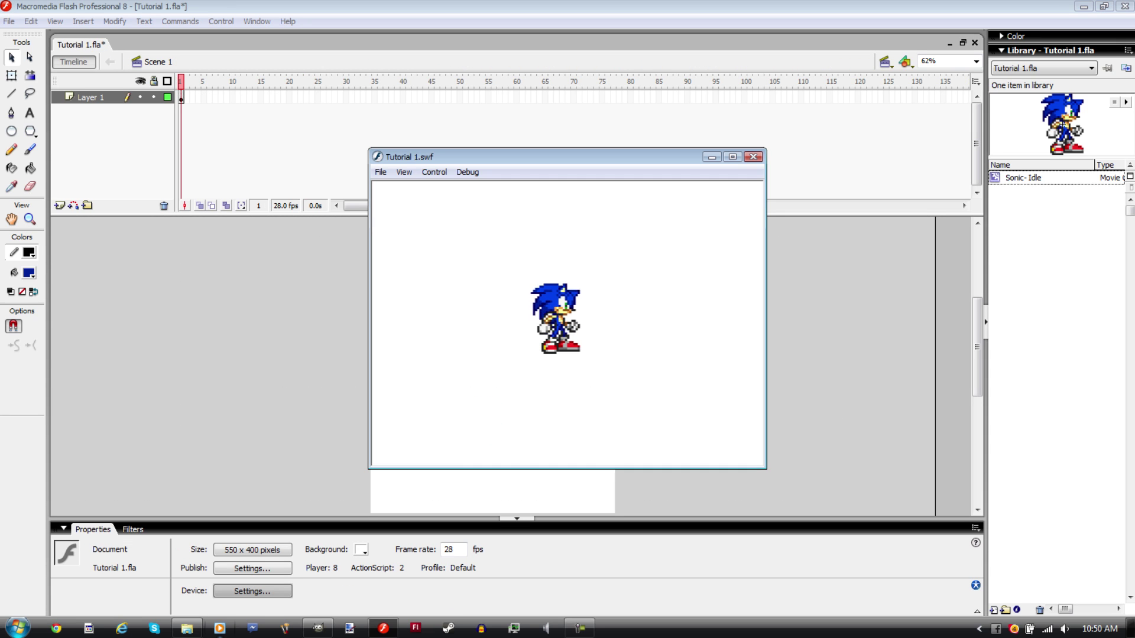
pyautogui.rightClick(577, 306)
pyautogui.click(613, 314)
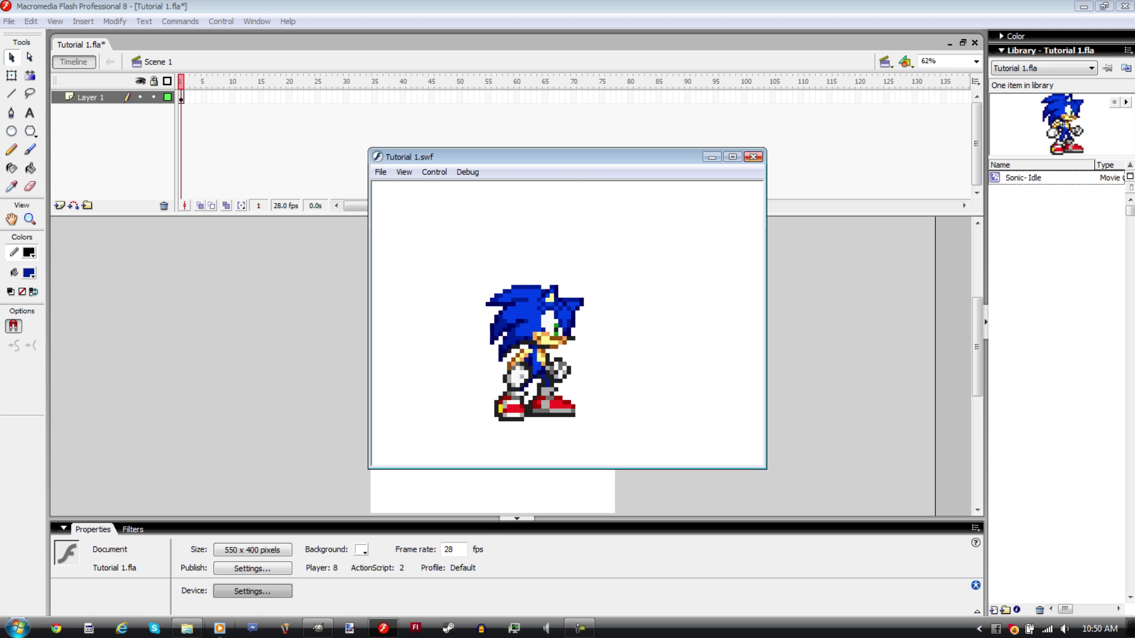
pyautogui.hotkey('ctrl', 'w')
# Extend Layer 1 of Scene 1 to frame 90 and scrub through the timeline.
pyautogui.click(686, 98)
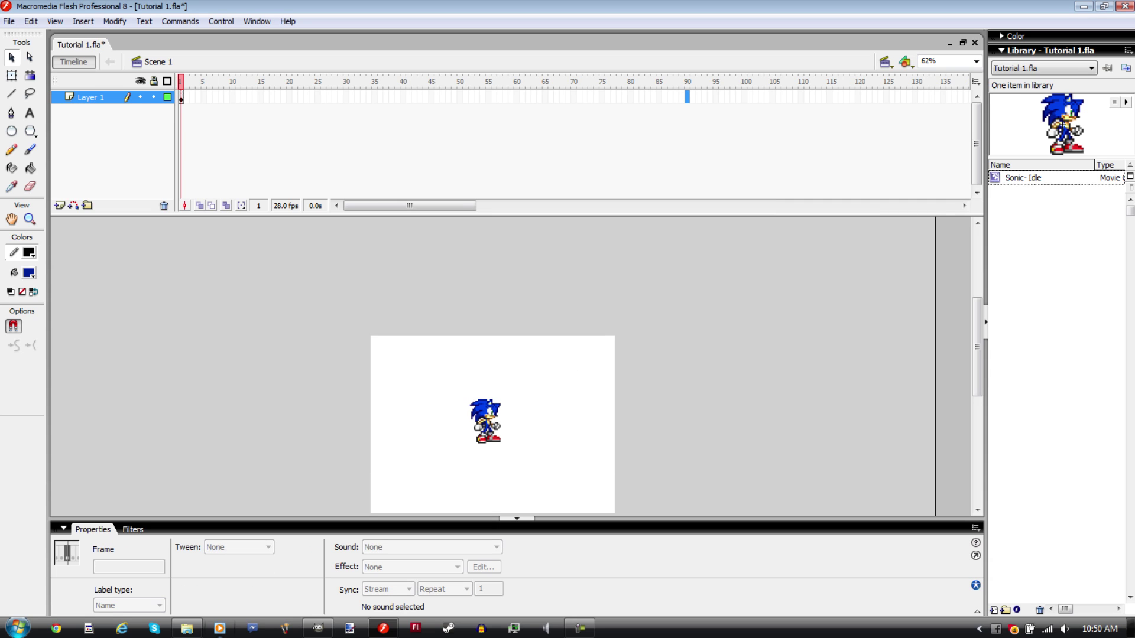
pyautogui.press('F5')
pyautogui.press('Return')
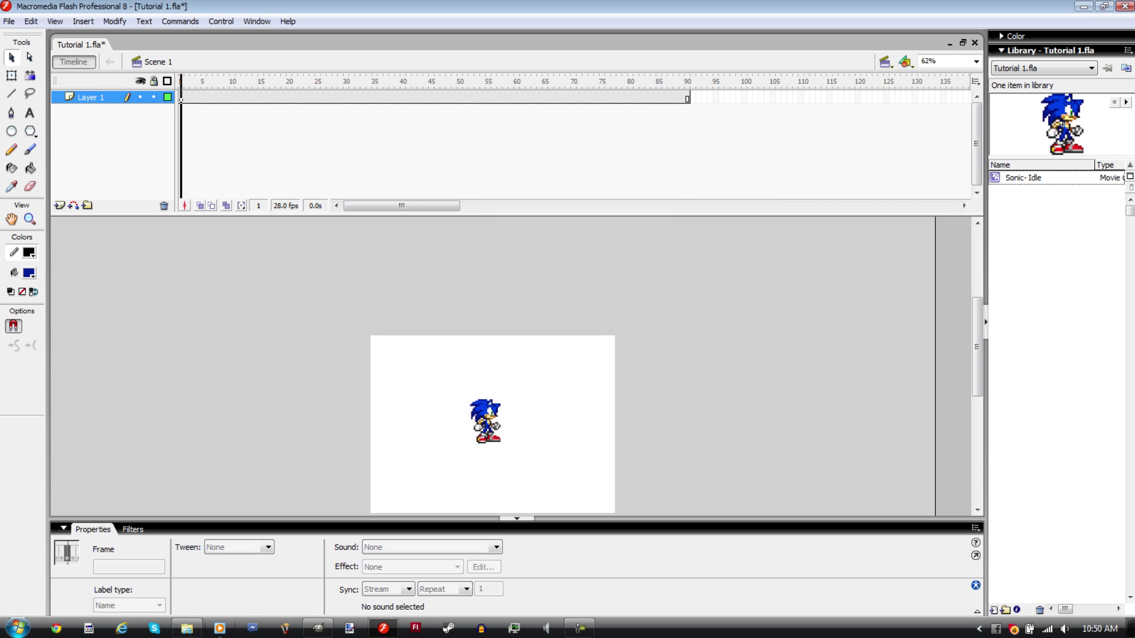
pyautogui.moveTo(294, 81); pyautogui.dragTo(648, 81)
# Change the Sonic-Idle instance's behavior from Movie Clip to Graphic with looping playback, and play the main timeline.
pyautogui.click(485, 421)
pyautogui.click(426, 384)
pyautogui.click(89, 96)
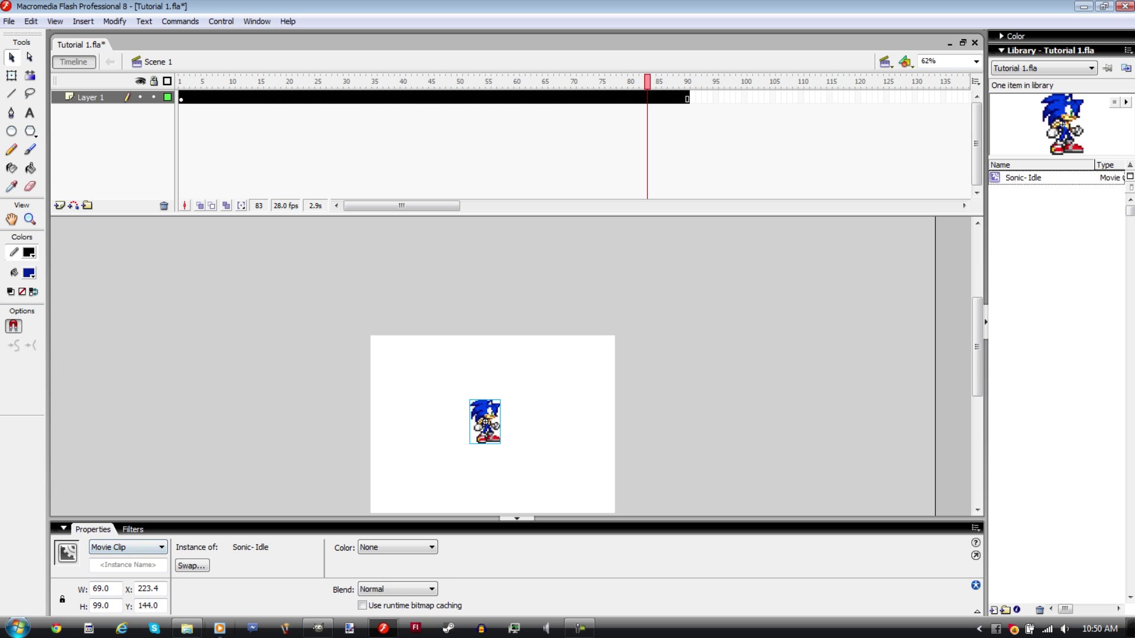
pyautogui.click(128, 548)
pyautogui.click(103, 579)
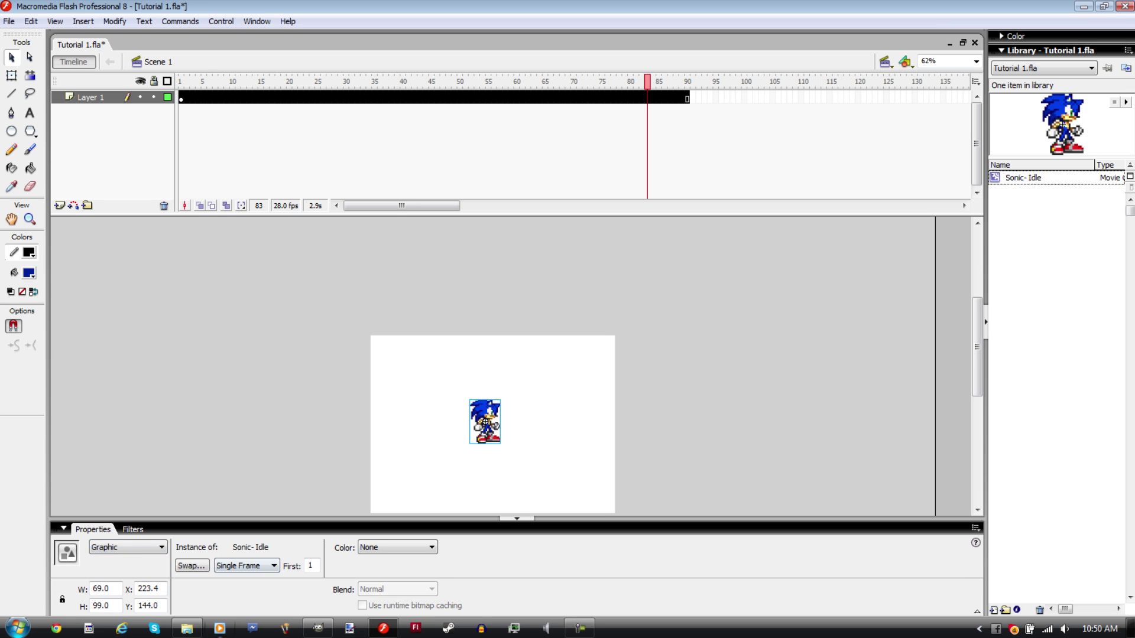
pyautogui.click(246, 566)
pyautogui.click(231, 575)
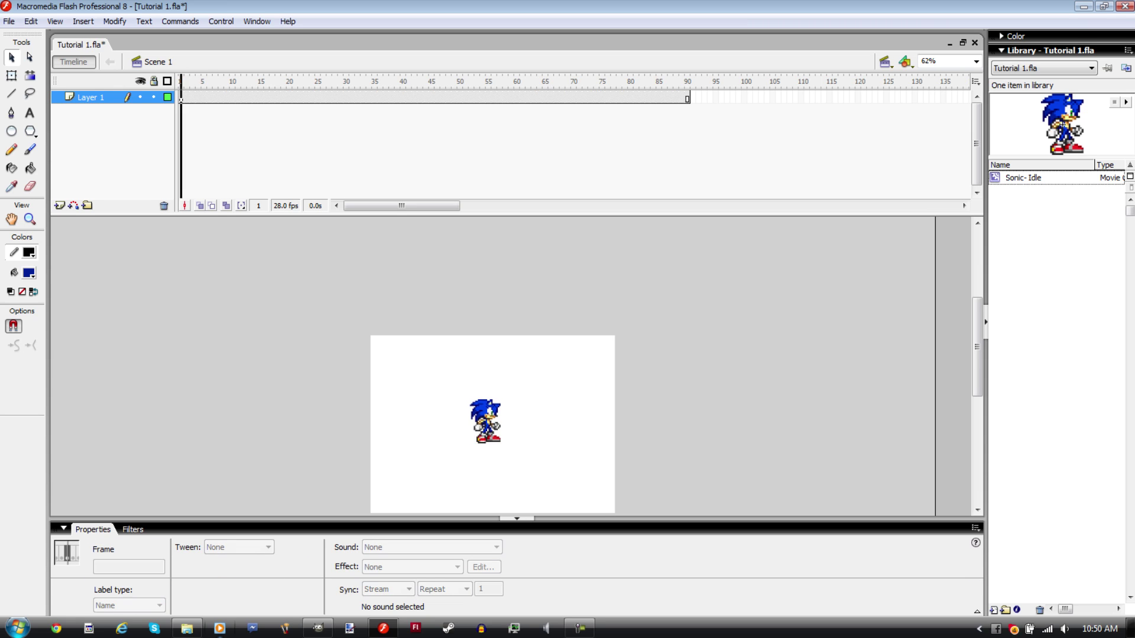
pyautogui.press('Return')
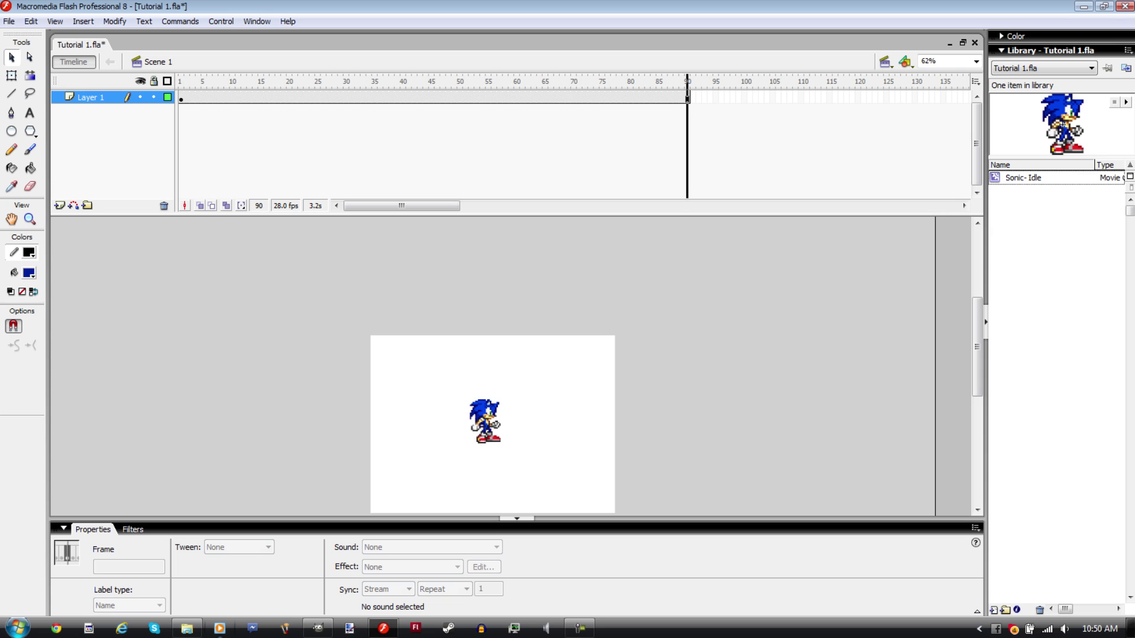
# Return the playhead to frame 1, deselect everything and save the document.
pyautogui.moveTo(686, 81); pyautogui.dragTo(181, 81)
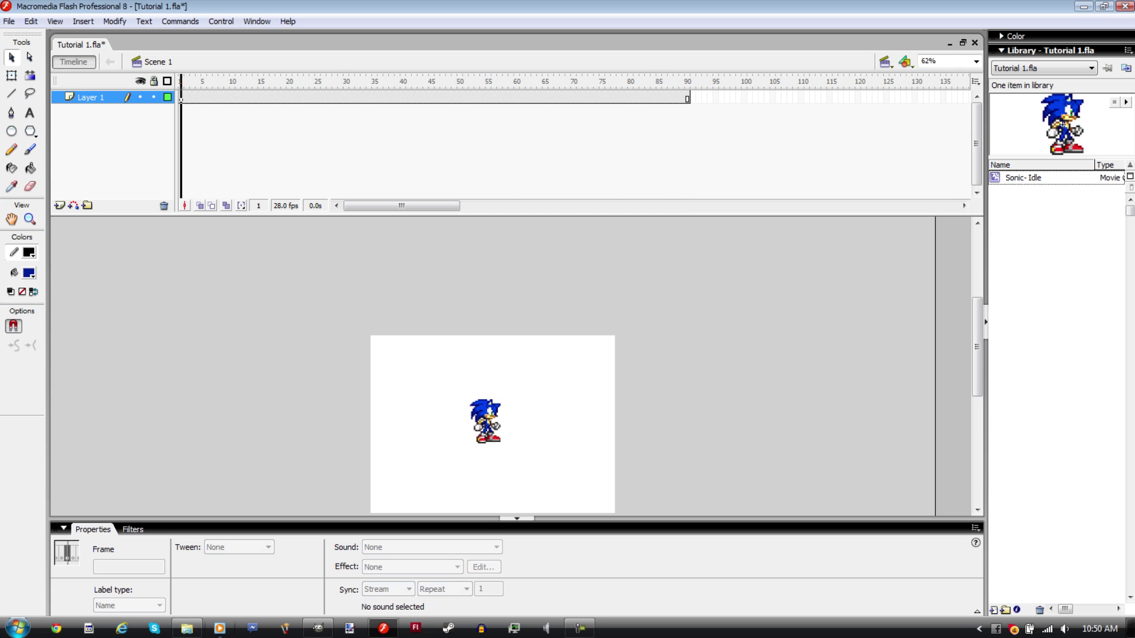
pyautogui.hotkey('ctrl', 'shift', 'a')
pyautogui.hotkey('ctrl', 's')
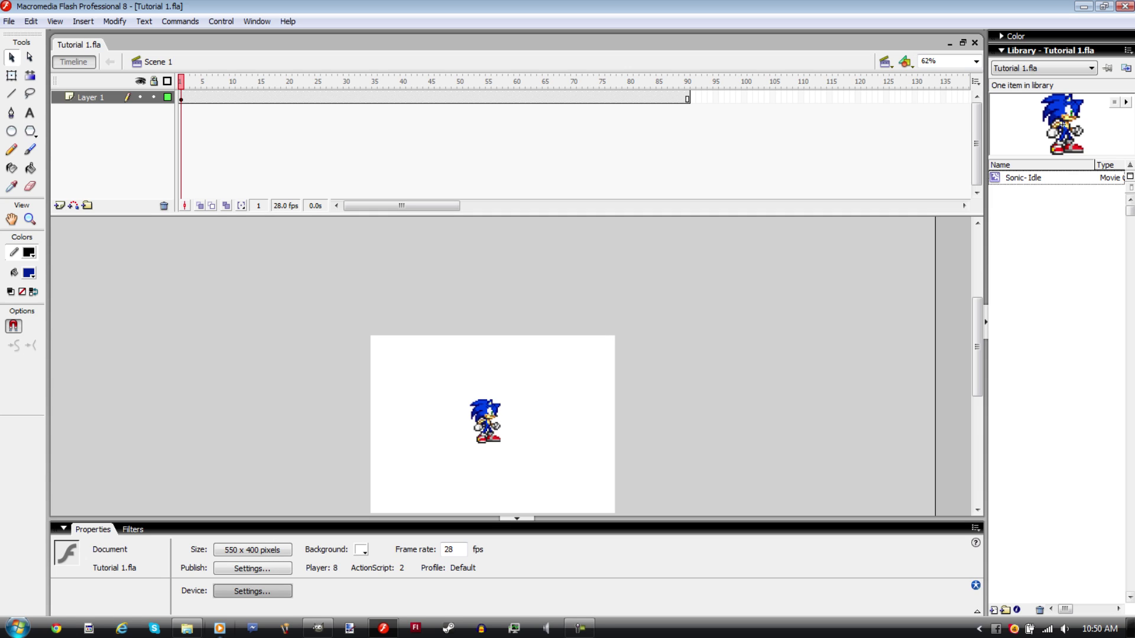
# Set the Sonic-Idle instance on the stage to Graphic again, switch it from Single Frame to Loop, and play the timeline.
pyautogui.click(1023, 177)
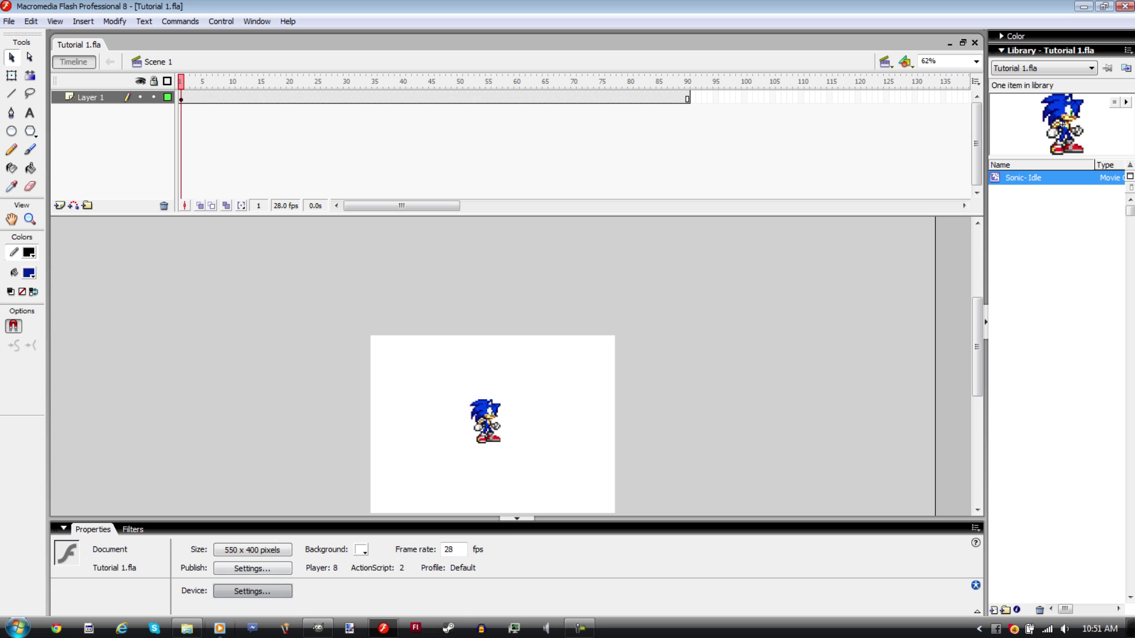
pyautogui.click(485, 421)
pyautogui.click(127, 547)
pyautogui.click(119, 579)
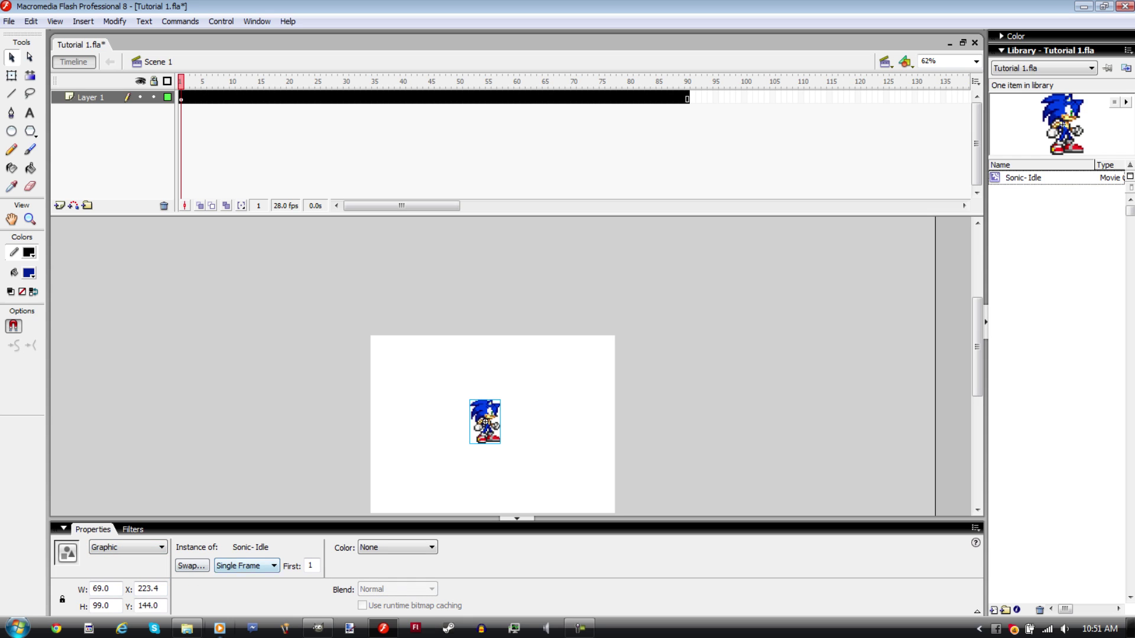
pyautogui.click(246, 565)
pyautogui.click(246, 578)
pyautogui.click(283, 449)
pyautogui.press('Return')
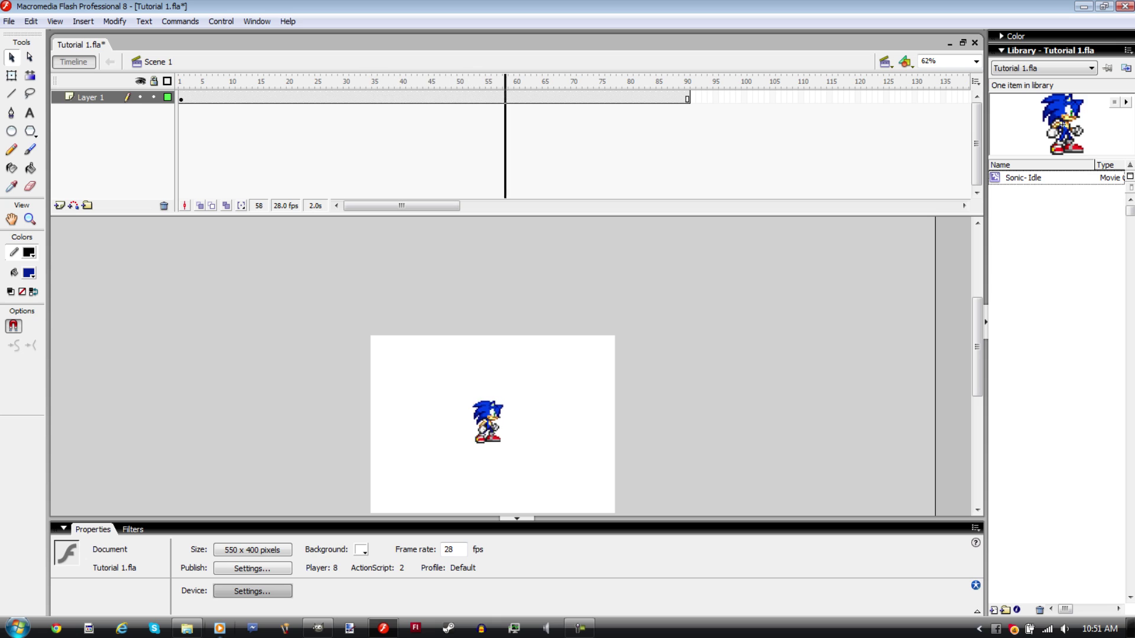
# Add a new layer above Layer 1 in Scene 1.
pyautogui.click(59, 205)
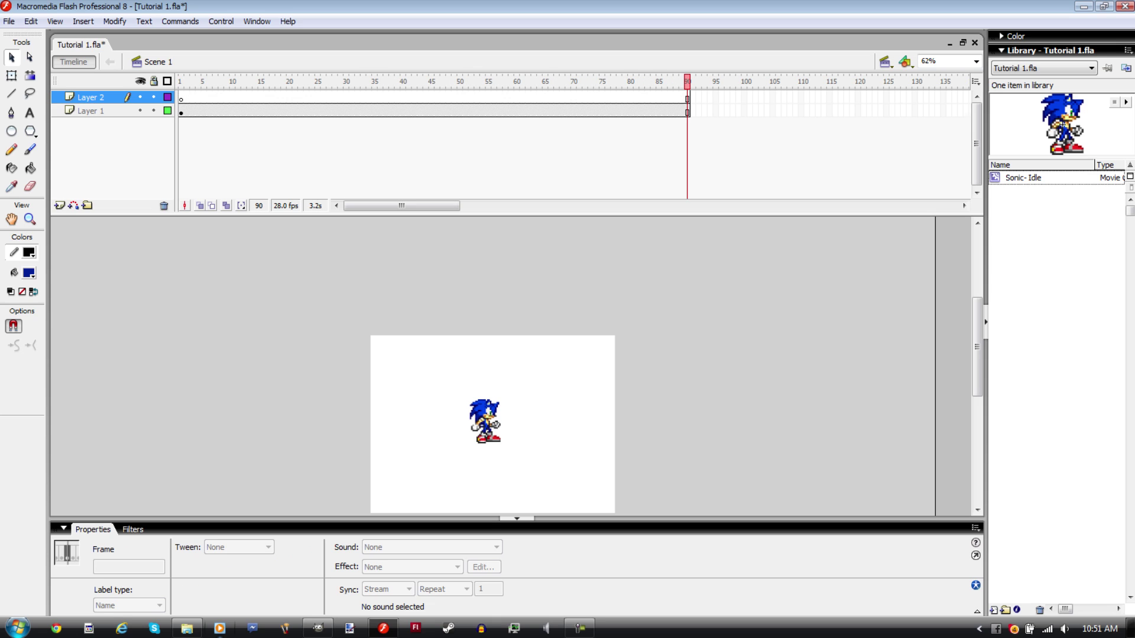
# Insert a keyframe at frame 55 of Layer 2.
pyautogui.click(488, 98)
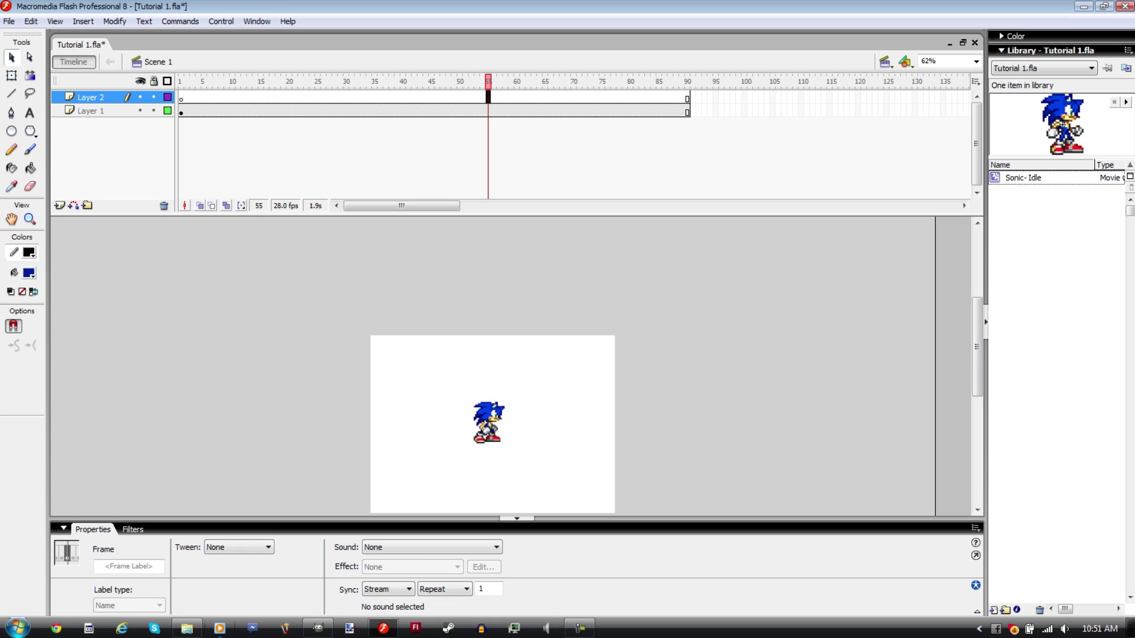
pyautogui.press('F6')
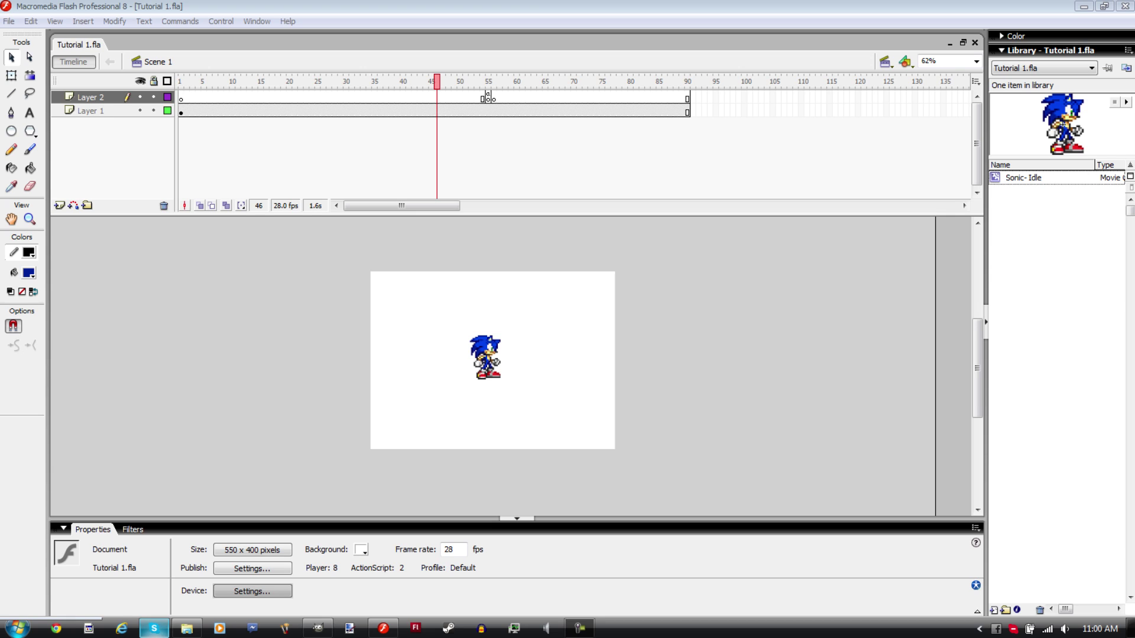
# Set the Sonic-Idle instance on the stage to Graphic with Loop playback and play the main timeline from frame 1.
pyautogui.moveTo(437, 81); pyautogui.dragTo(402, 81)
pyautogui.click(484, 356)
pyautogui.click(128, 547)
pyautogui.click(108, 576)
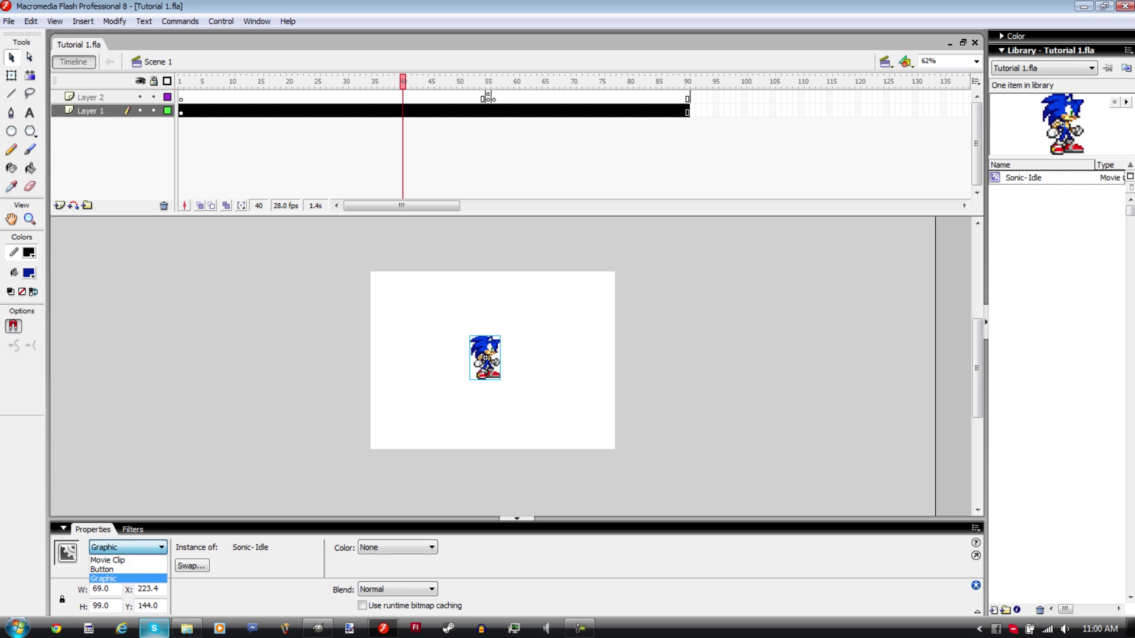
pyautogui.click(246, 566)
pyautogui.click(231, 576)
pyautogui.click(284, 437)
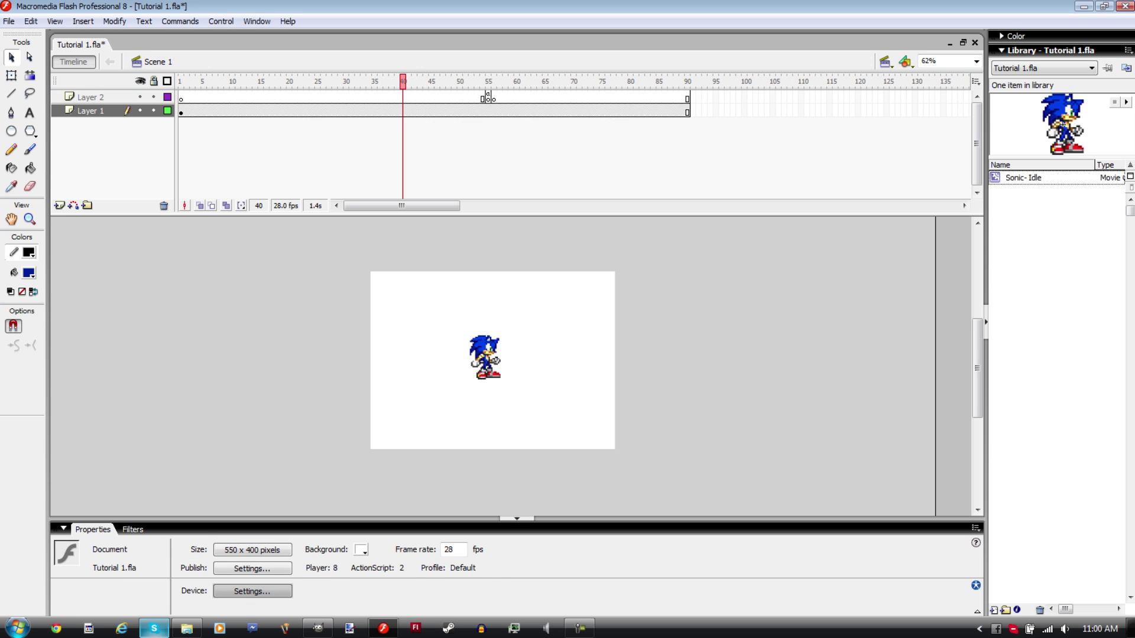
pyautogui.moveTo(402, 81); pyautogui.dragTo(180, 81)
pyautogui.press('Return')
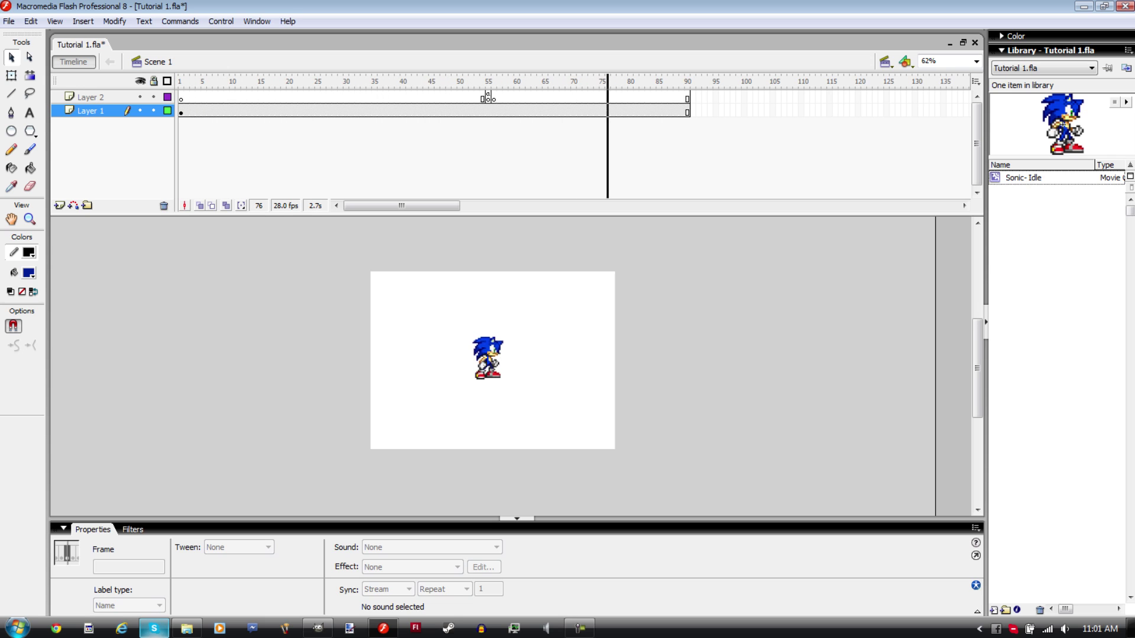
# Examine the ActionScript attached to frame 55 of Layer 2 and close the script editor.
pyautogui.click(487, 97)
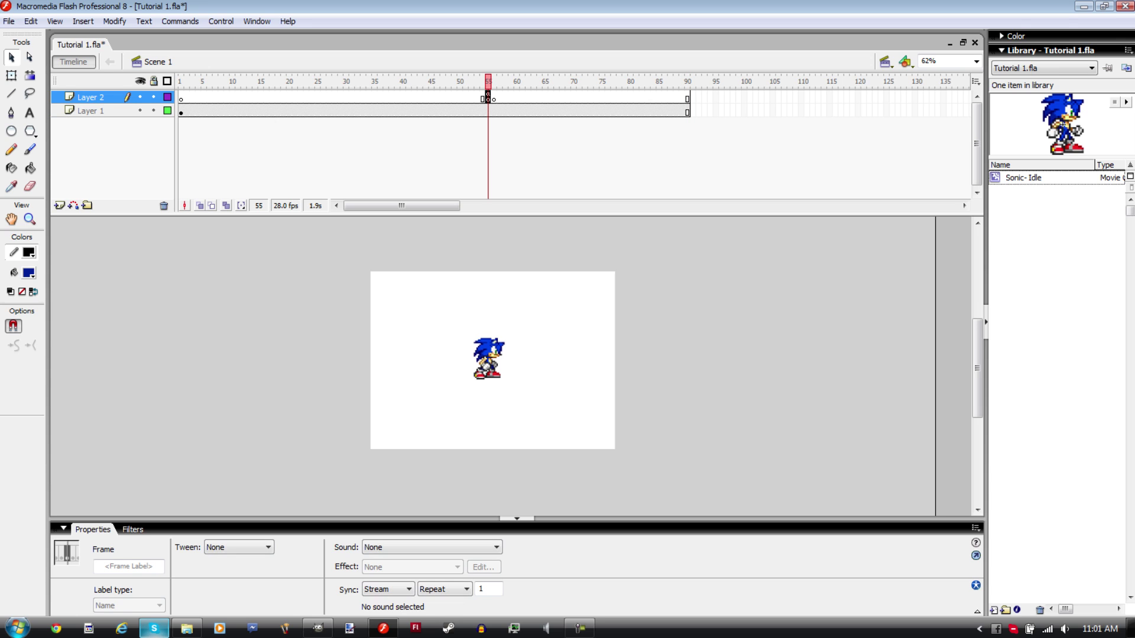
pyautogui.click(256, 21)
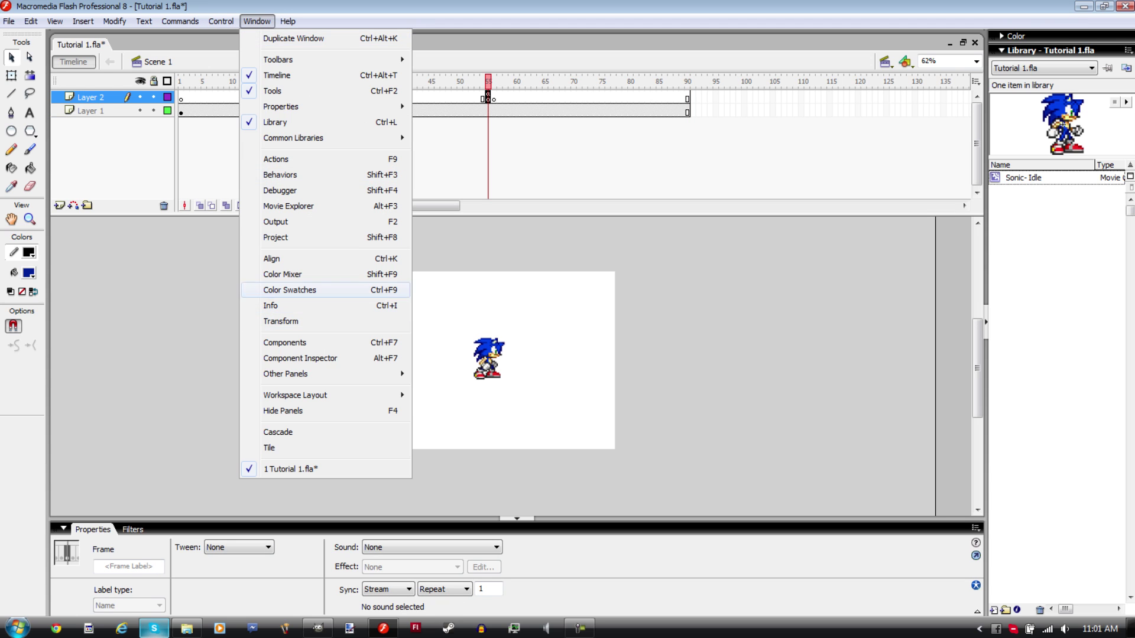
pyautogui.click(278, 159)
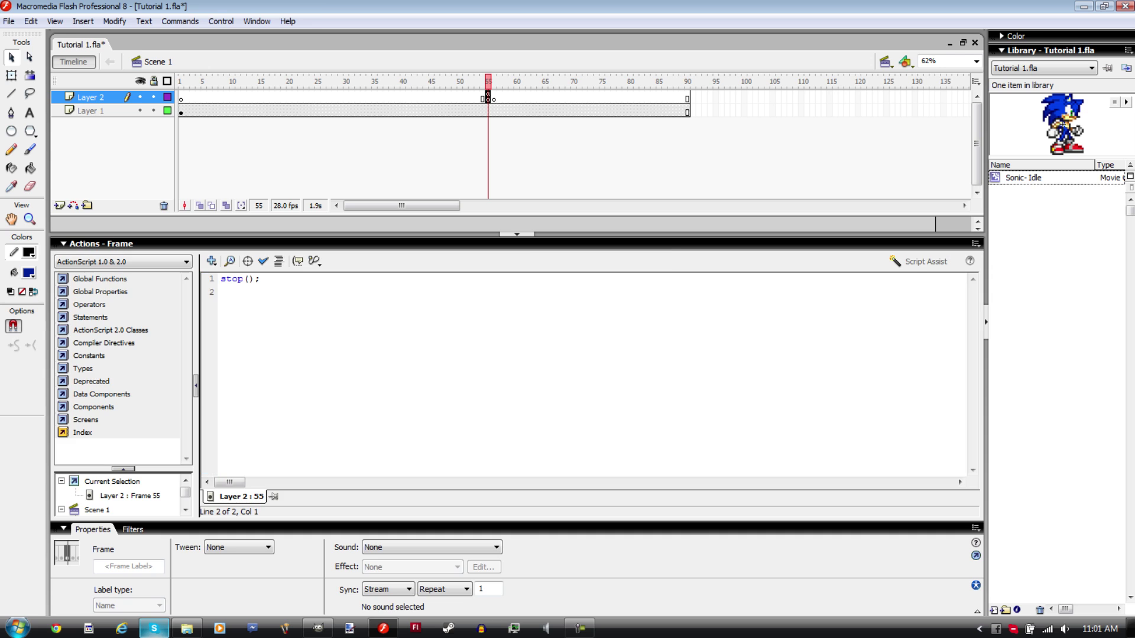
pyautogui.rightClick(529, 244)
pyautogui.click(595, 347)
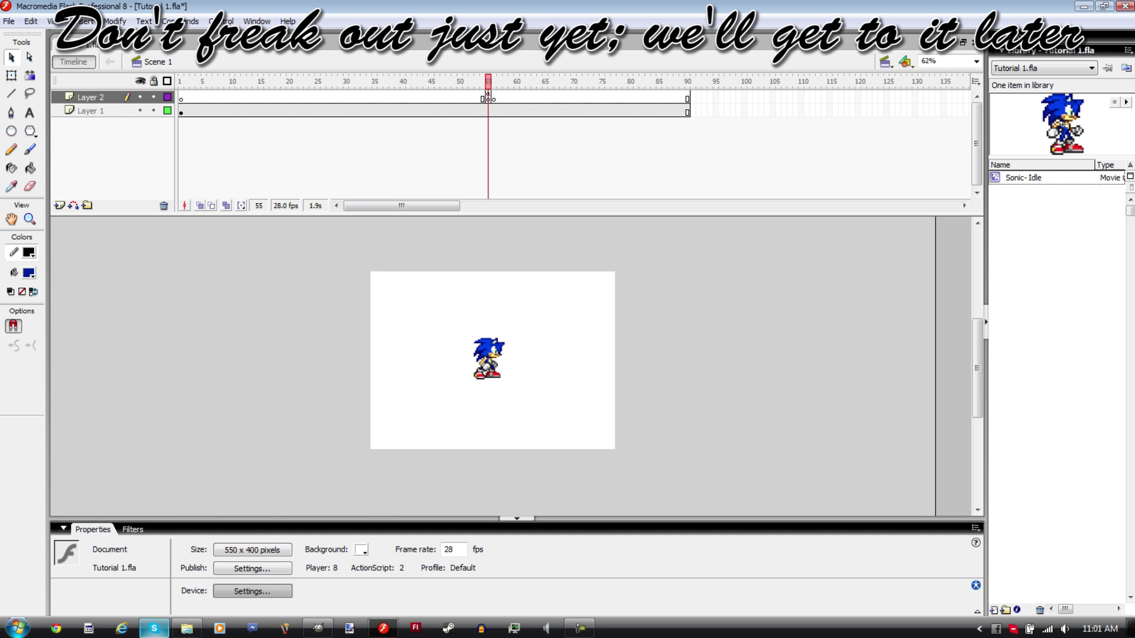
# Test the movie with the graphic Sonic-Idle instance, try resuming playback in the preview, and close the preview.
pyautogui.hotkey('ctrl', 'Return')
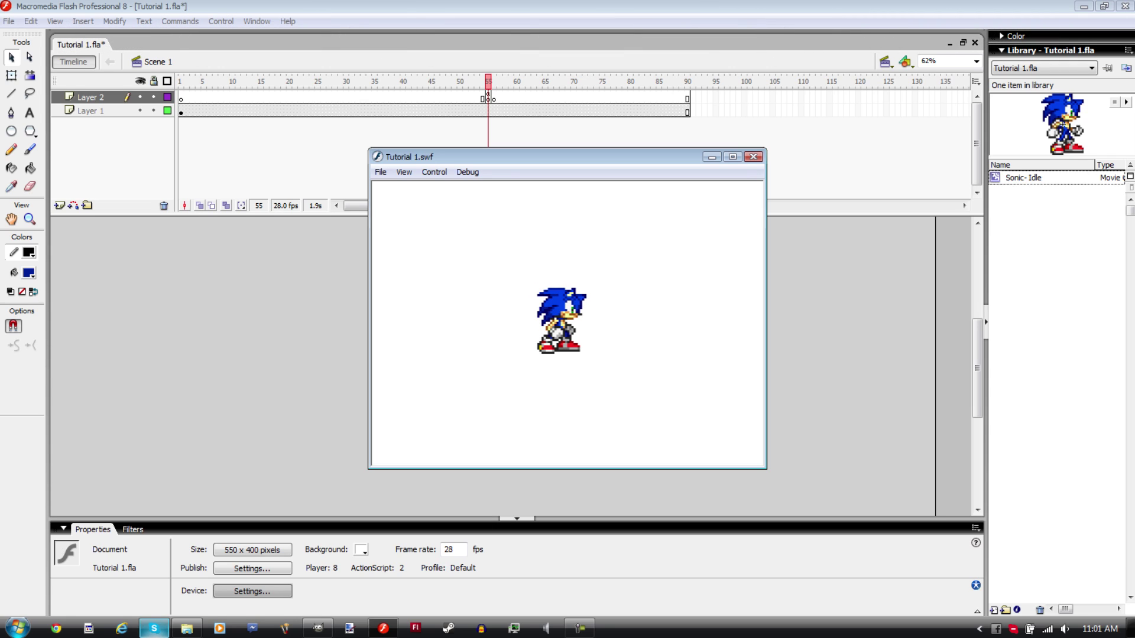
pyautogui.rightClick(646, 314)
pyautogui.click(668, 413)
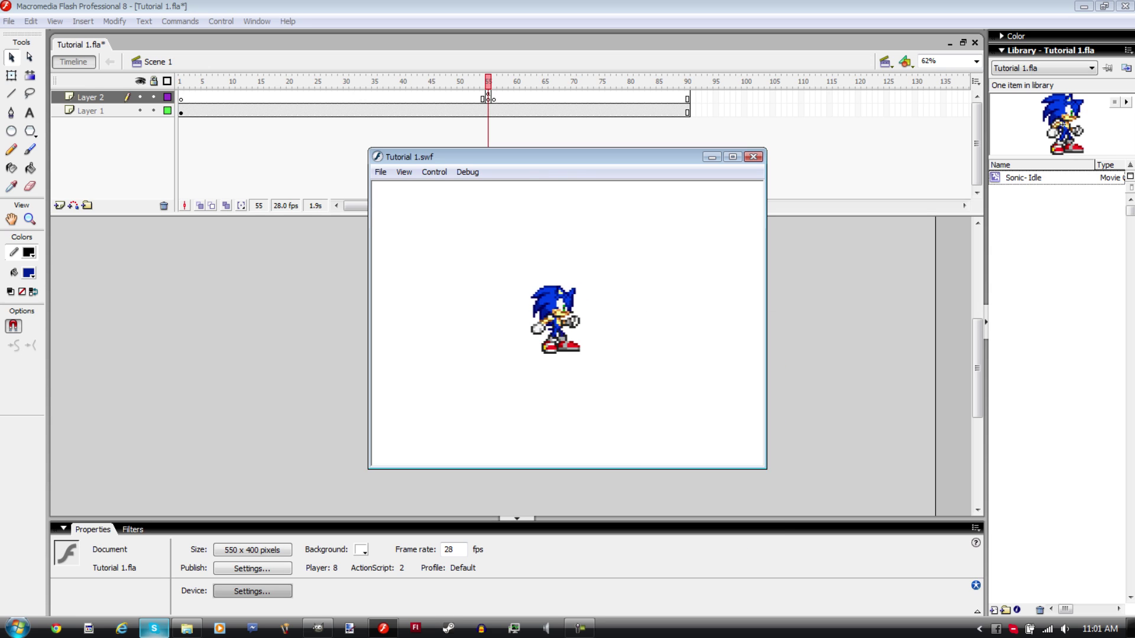
pyautogui.click(752, 156)
# Play the main timeline repeatedly from different frames, including frames 1 and 55, to check how the graphic instance behaves around the scripted frame.
pyautogui.moveTo(488, 81); pyautogui.dragTo(248, 81)
pyautogui.press('Return')
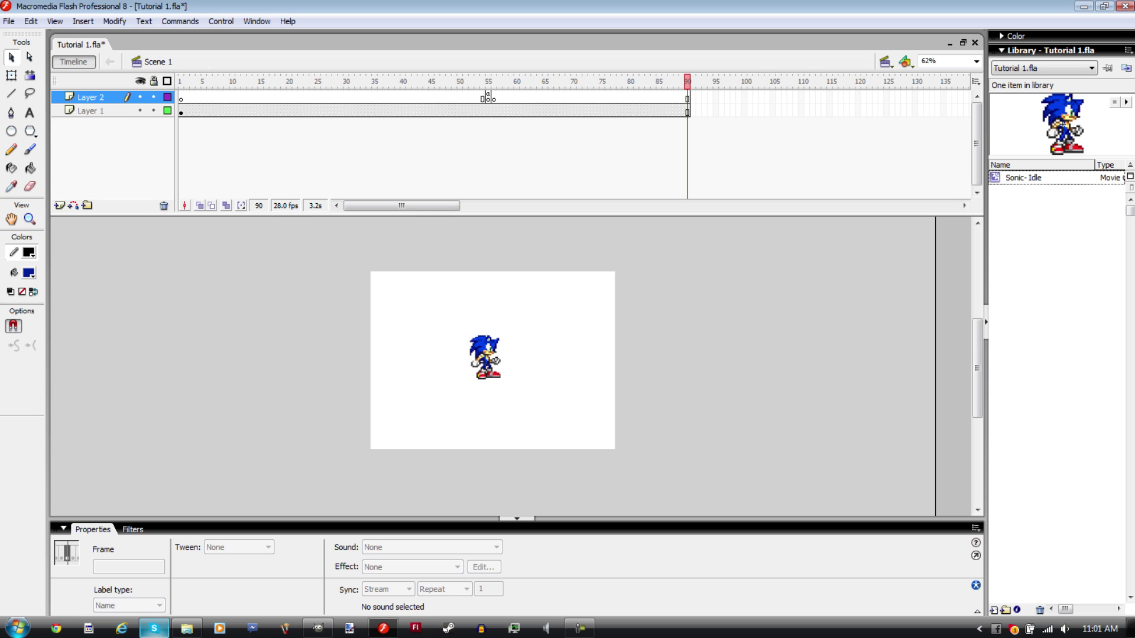
pyautogui.press('Return')
pyautogui.press('Return')
pyautogui.hotkey('ctrl', 'alt', 'r')
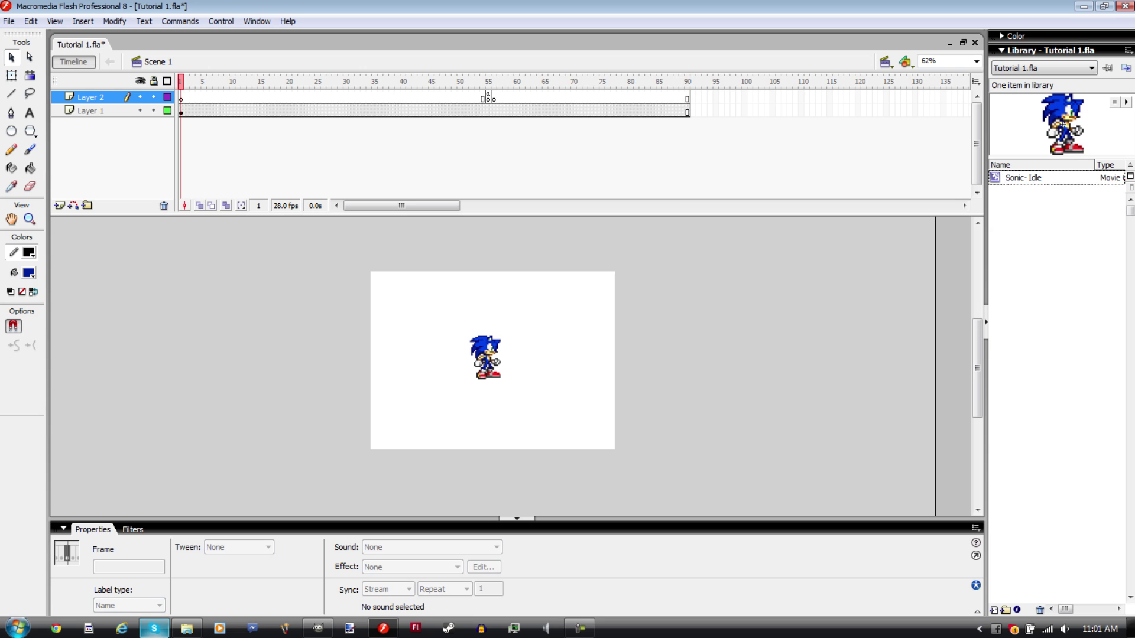
pyautogui.press('Return')
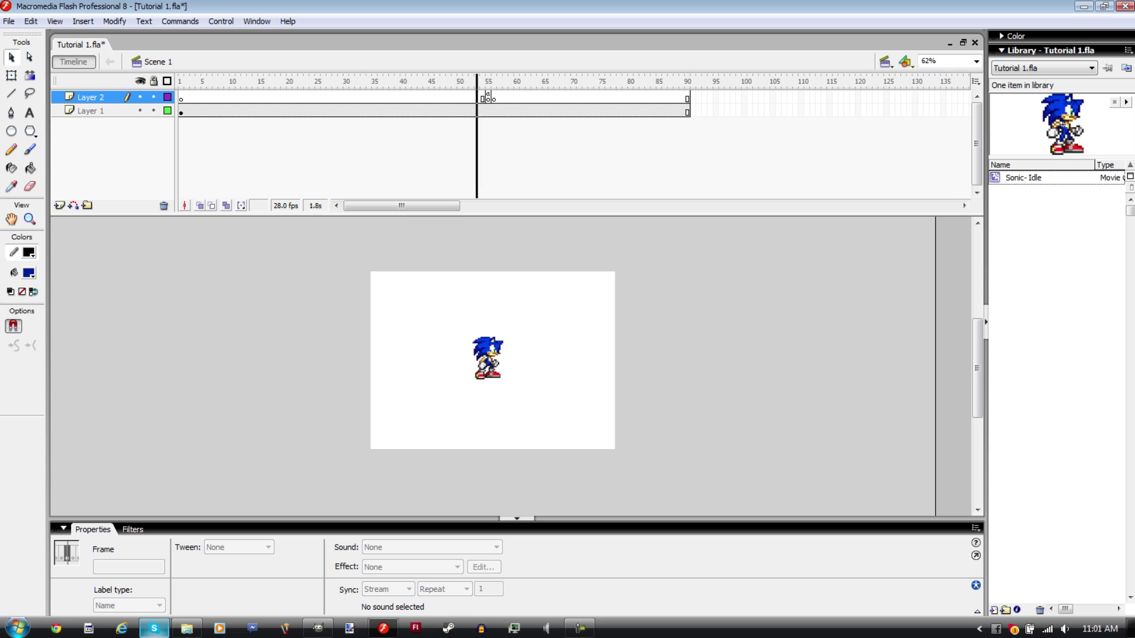
pyautogui.press('Return')
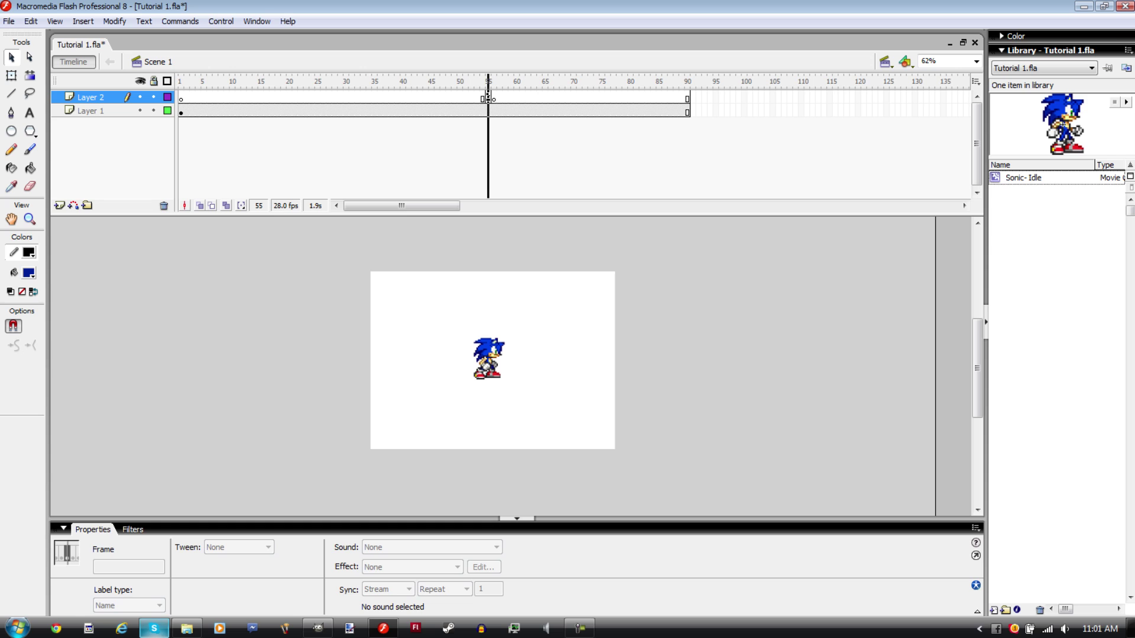
pyautogui.click(487, 111)
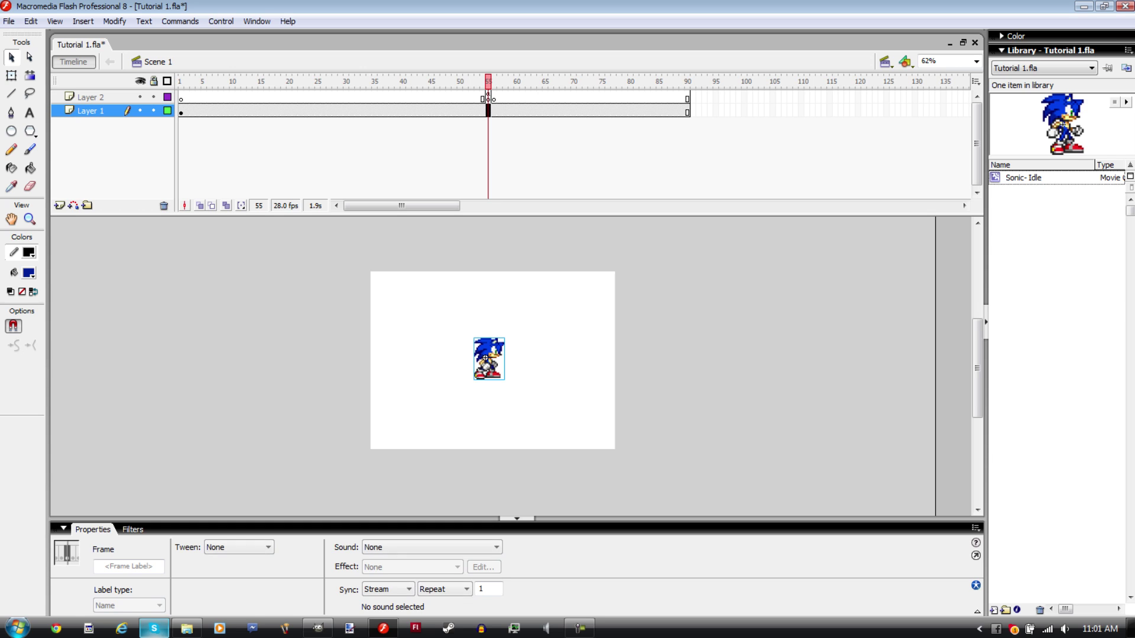
pyautogui.press('Return')
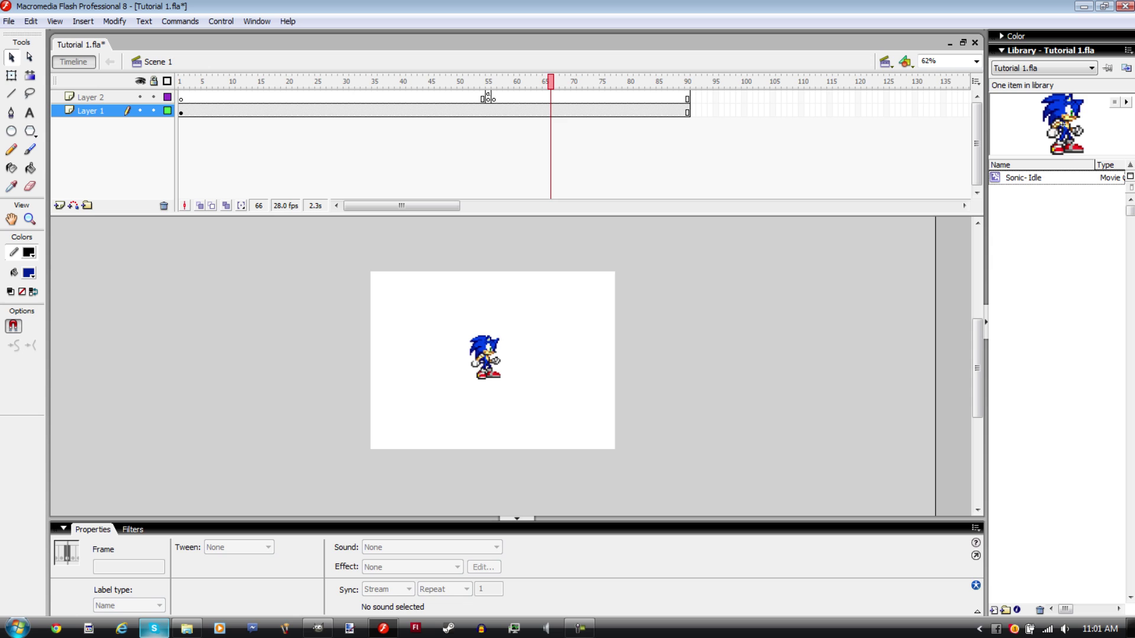
# Change the Sonic-Idle instance's behavior from Graphic to Movie Clip at frame 55 and deselect it.
pyautogui.click(487, 81)
pyautogui.click(488, 358)
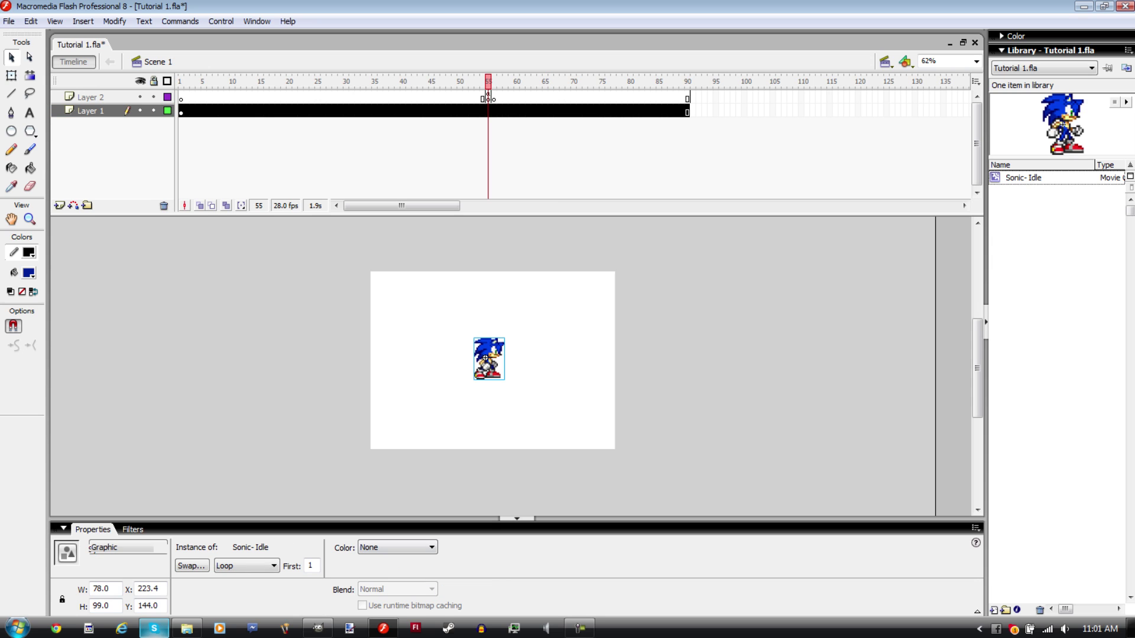
pyautogui.click(127, 547)
pyautogui.click(128, 560)
pyautogui.click(414, 479)
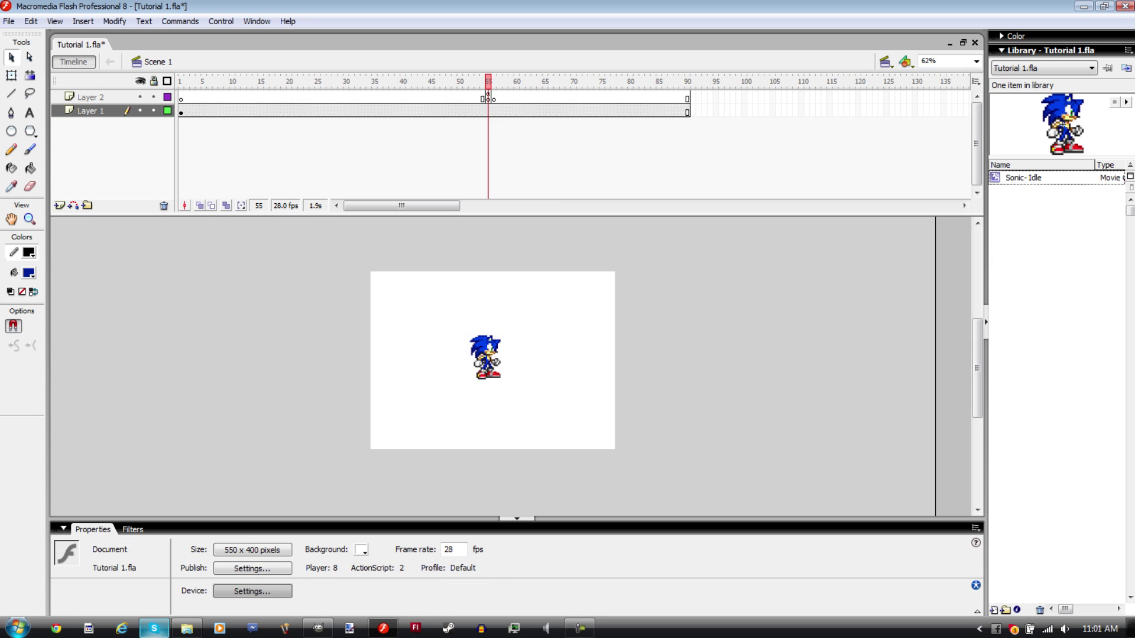
# Test the movie with Sonic-Idle as a movie clip, try resuming playback in the preview, and close the preview.
pyautogui.hotkey('ctrl', 'Return')
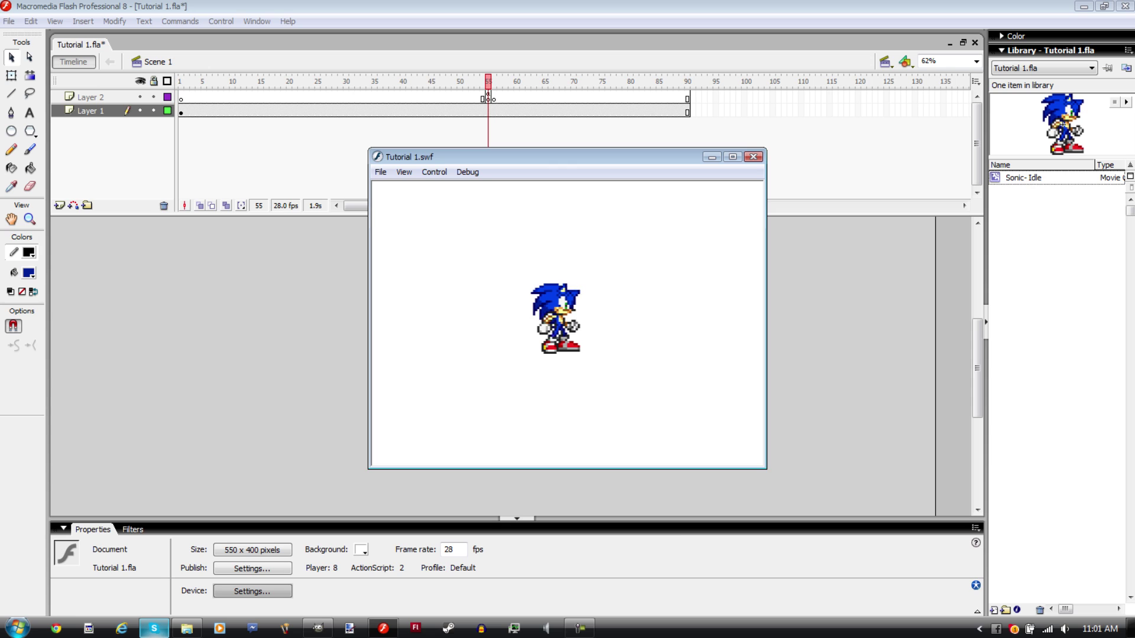
pyautogui.rightClick(634, 308)
pyautogui.click(666, 406)
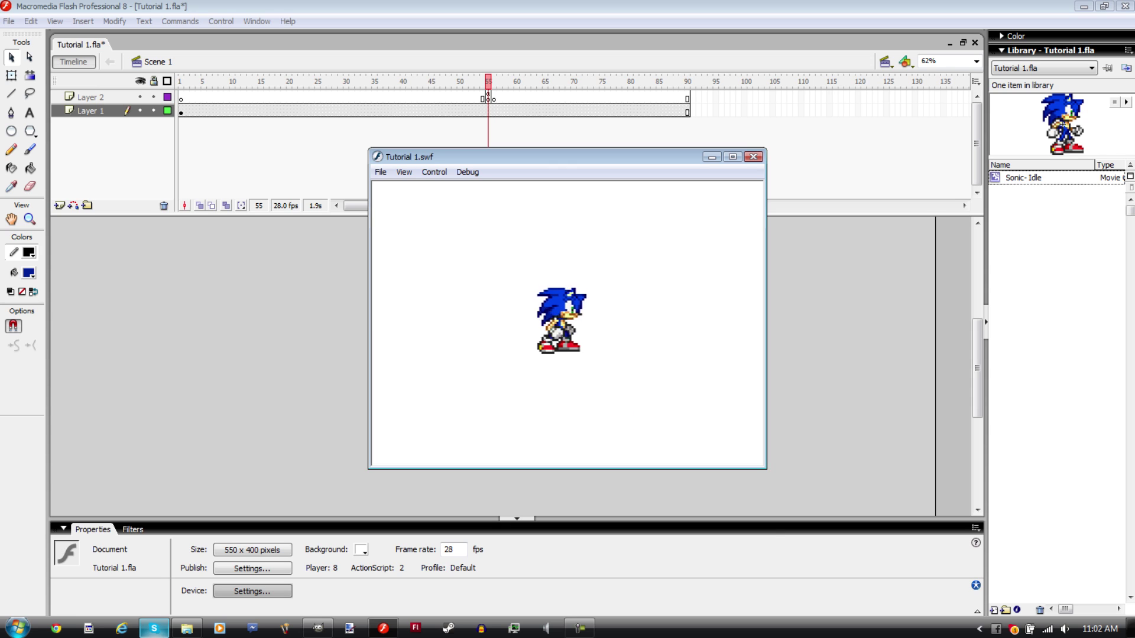
pyautogui.click(753, 156)
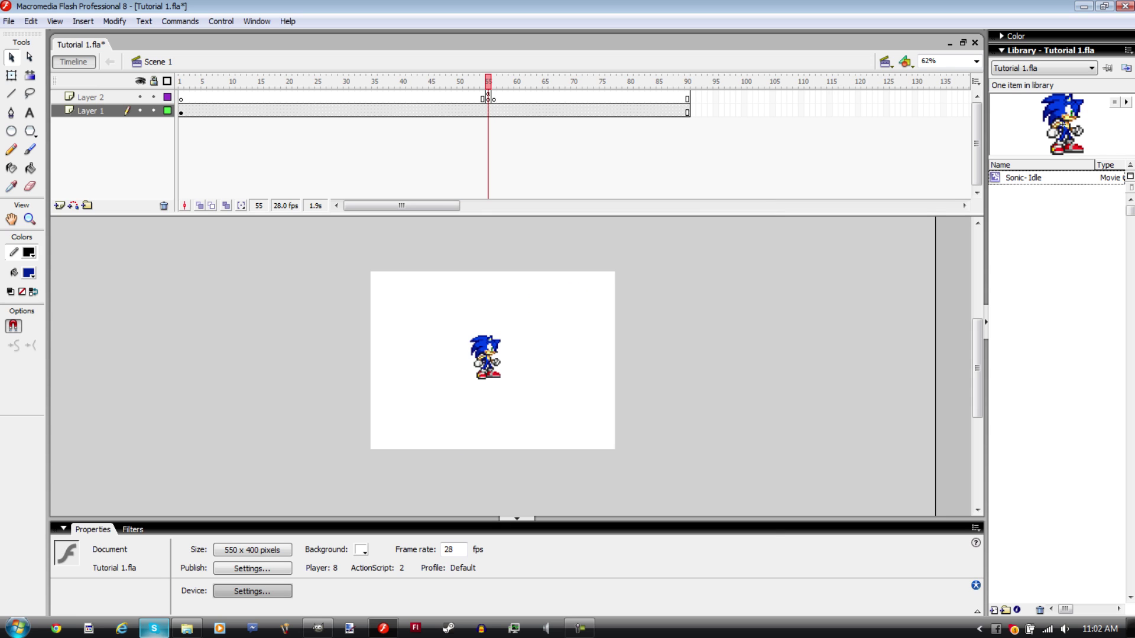
# Inspect the Sonic-Idle symbol's own timeline, return to Scene 1, and preview the symbol's animation in the library.
pyautogui.doubleClick(484, 357)
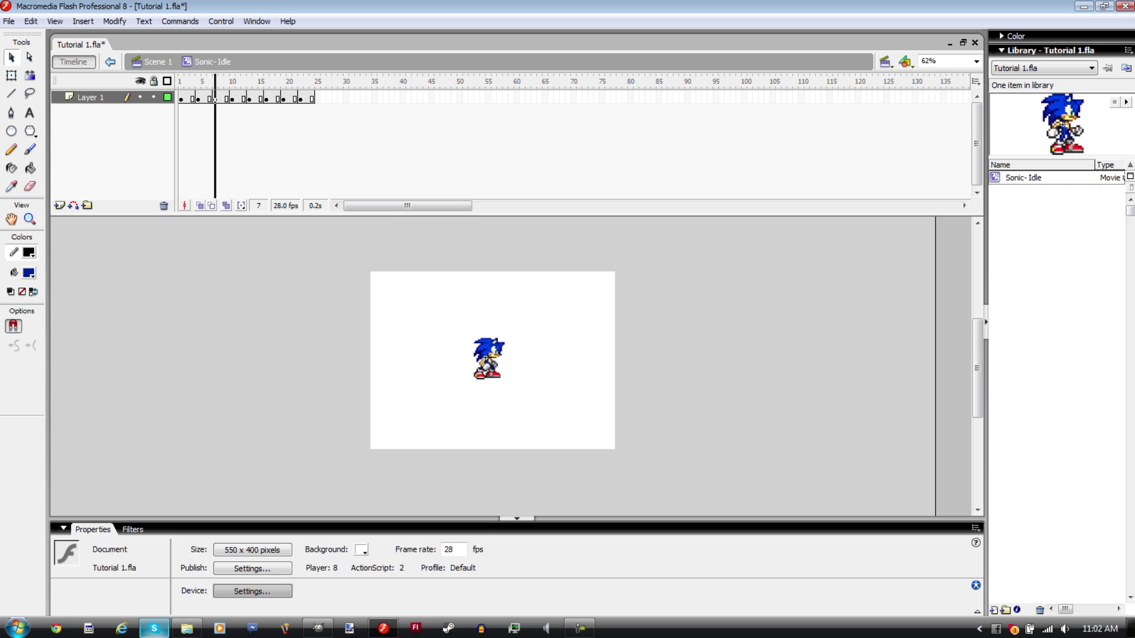
pyautogui.click(158, 61)
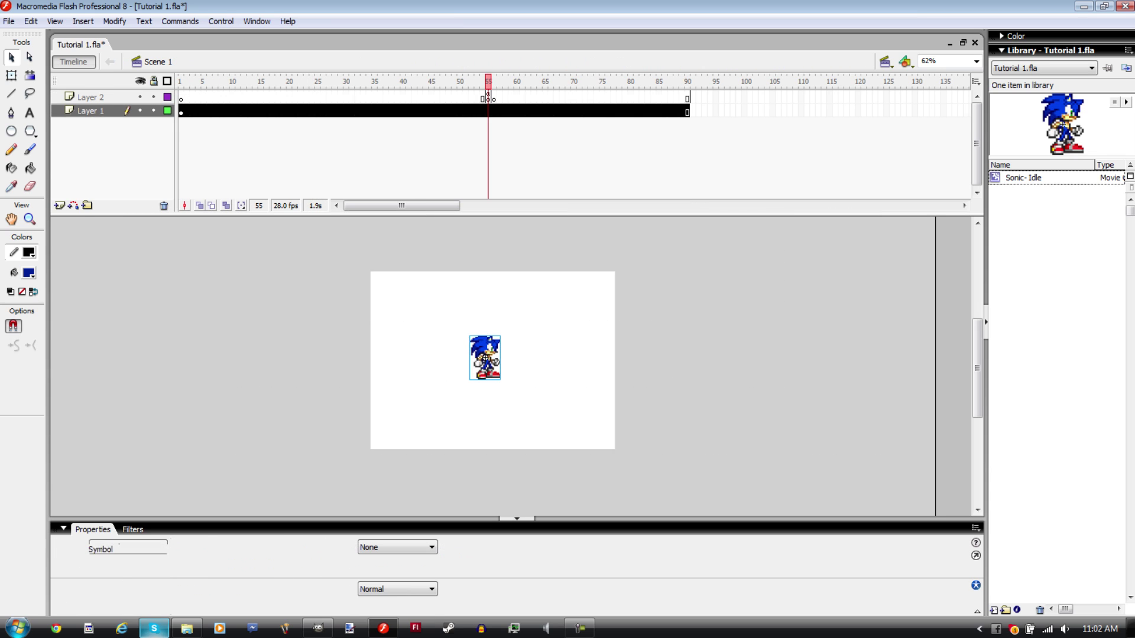
pyautogui.moveTo(487, 81)
pyautogui.mouseDown()
pyautogui.moveTo(215, 81)
pyautogui.moveTo(567, 81)
pyautogui.moveTo(460, 81)
pyautogui.moveTo(595, 111)
pyautogui.moveTo(357, 110)
pyautogui.moveTo(557, 110)
pyautogui.moveTo(504, 110)
pyautogui.mouseUp()
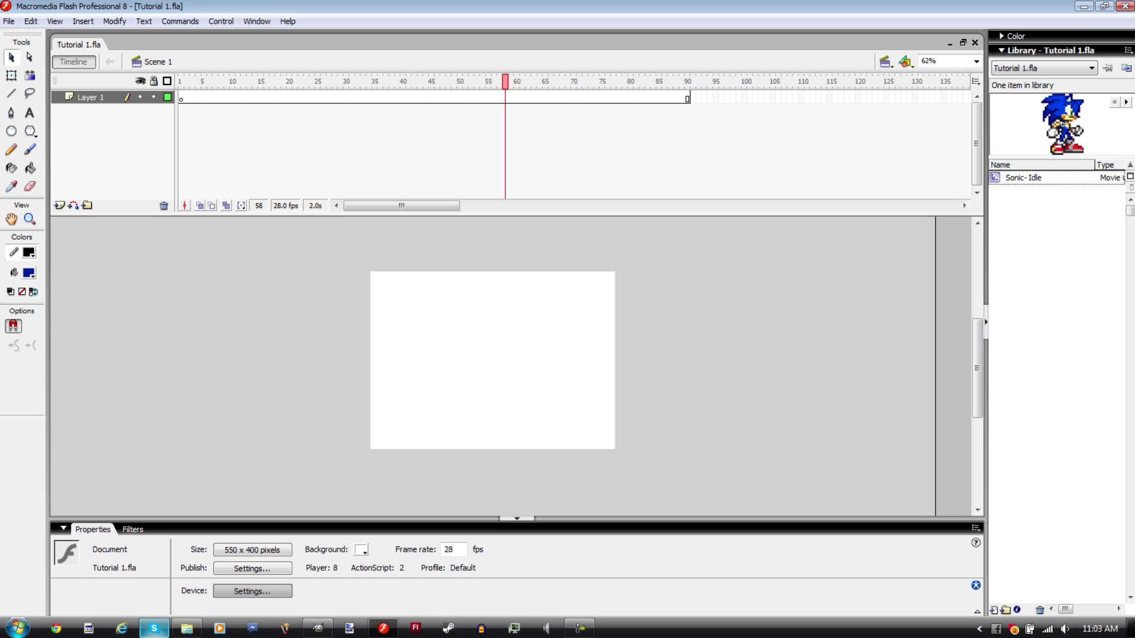
pyautogui.click(1126, 102)
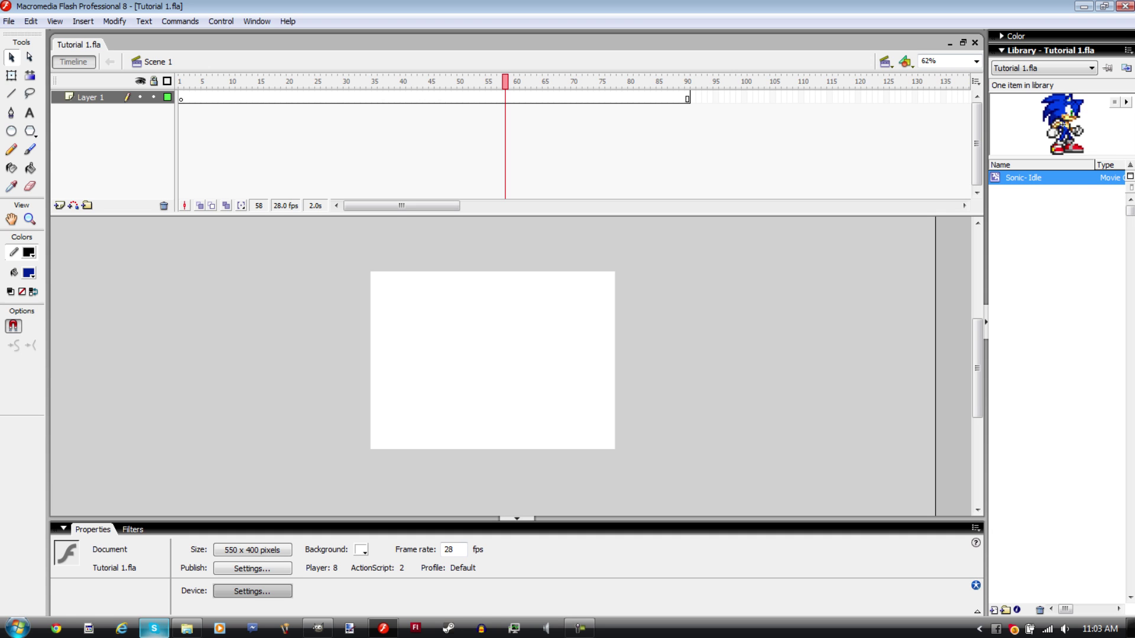
# Switch to GIMP's sonicADV.2.gif sprite sheet and roughly box-select the eight running sprites in the second row, about 262 × 46 px.
pyautogui.click(317, 627)
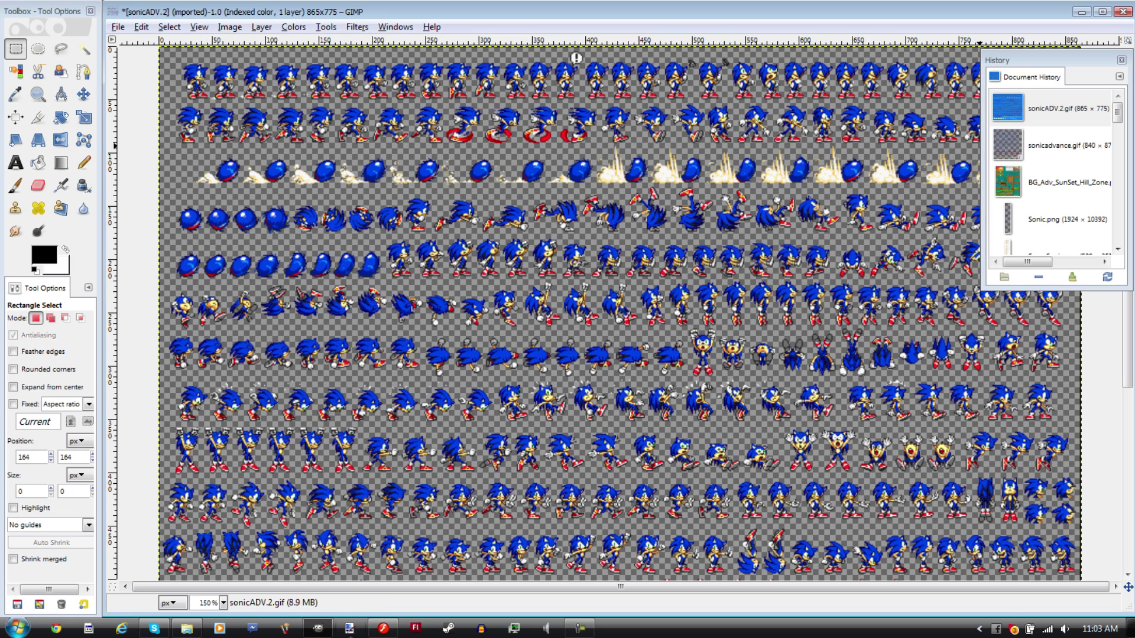
pyautogui.moveTo(1049, 60)
pyautogui.mouseDown()
pyautogui.moveTo(1049, 145)
pyautogui.moveTo(1038, 61)
pyautogui.mouseUp()
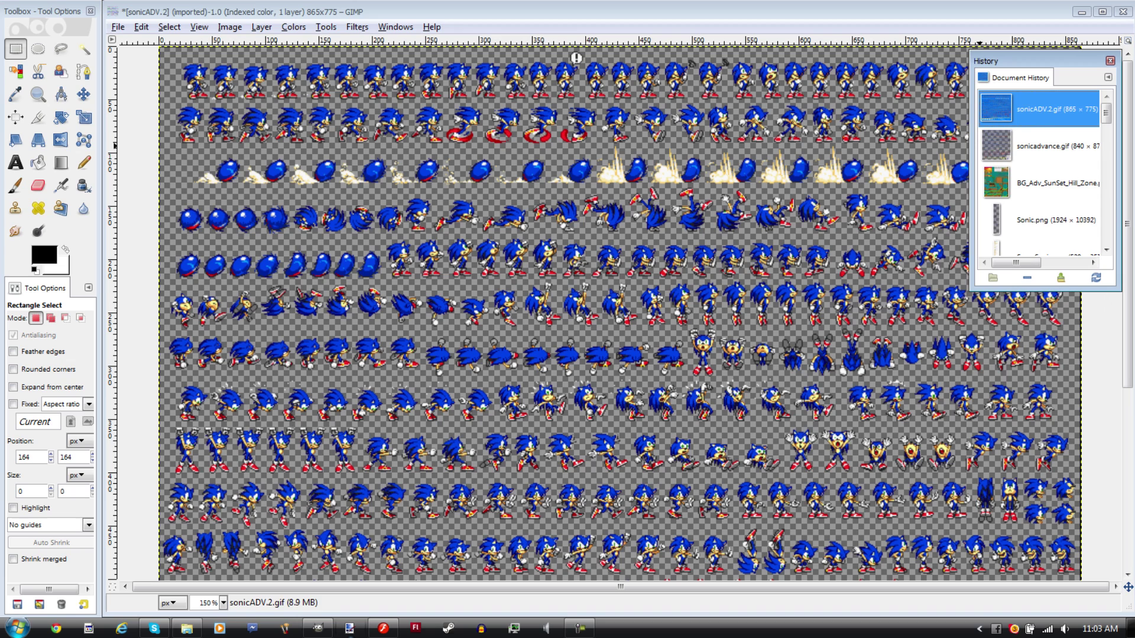
pyautogui.click(204, 128)
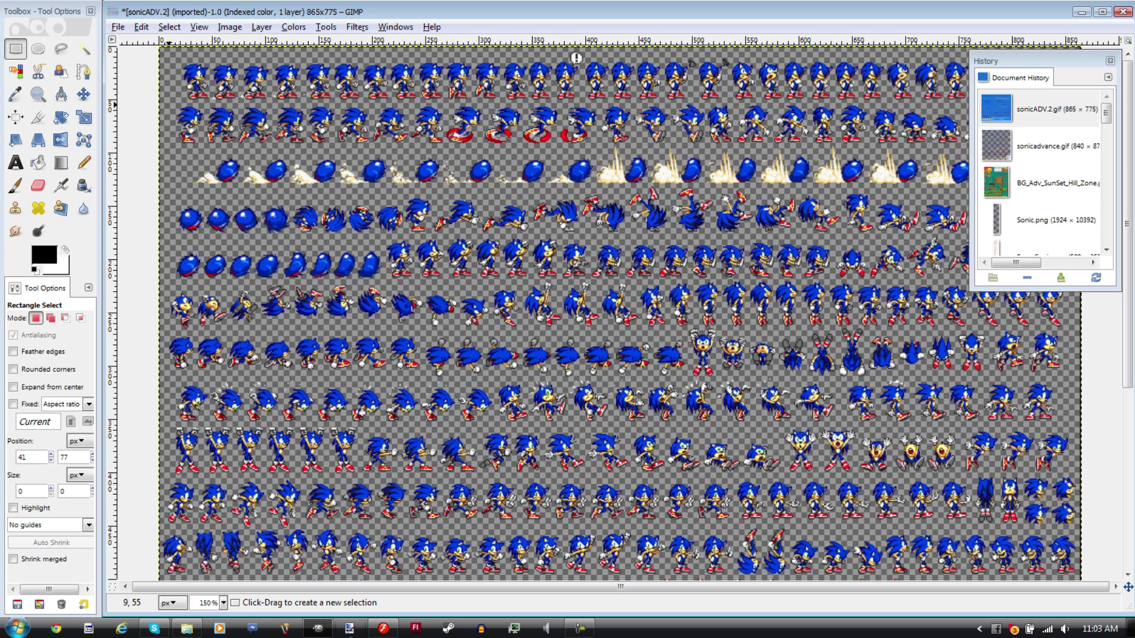
pyautogui.moveTo(169, 98); pyautogui.dragTo(448, 150)
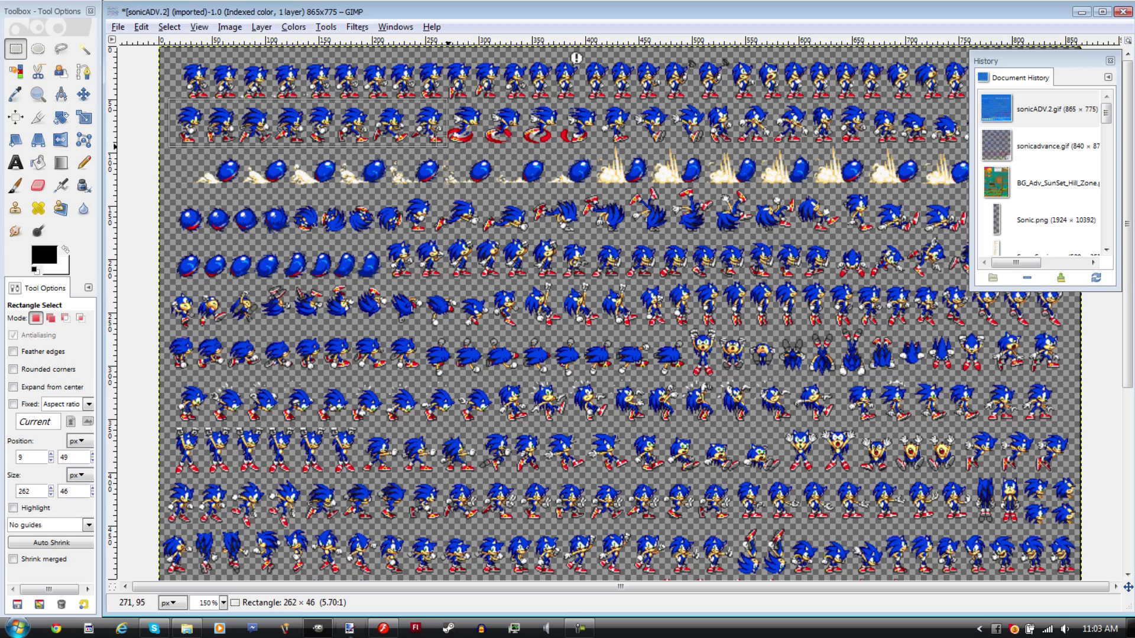
# Tighten the rectangular selection around the eight running sprites to 248 × 40 px at position 18, 54.
pyautogui.scroll(1, 375, 140)
pyautogui.scroll(3, 375, 137)
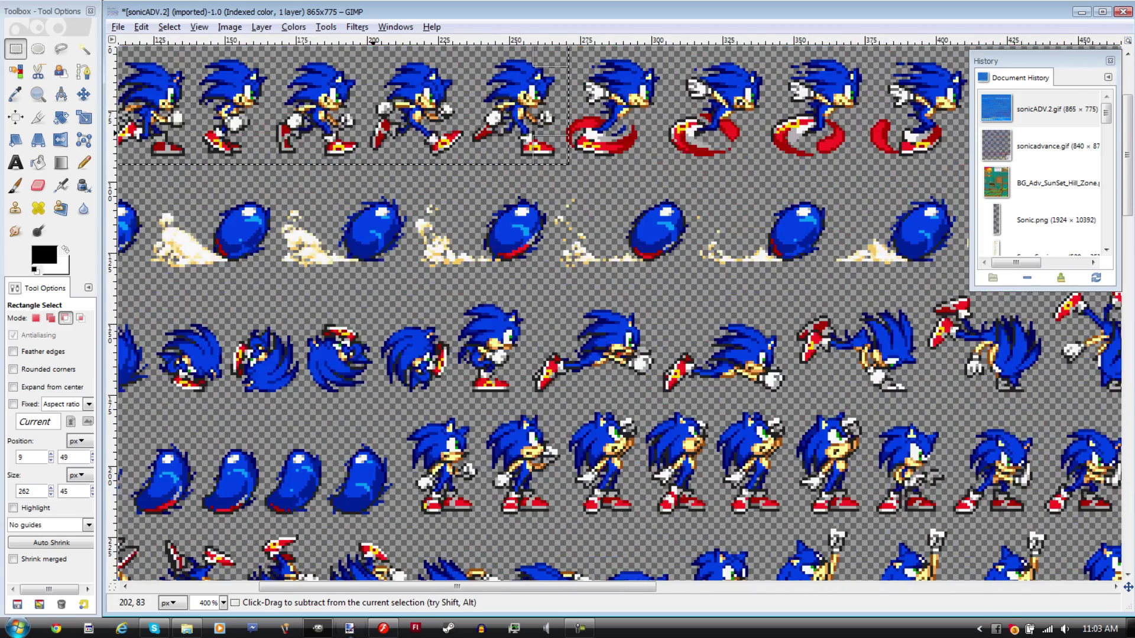
pyautogui.scroll(-1, 476, 473)
pyautogui.hscroll(-5, 476, 549)
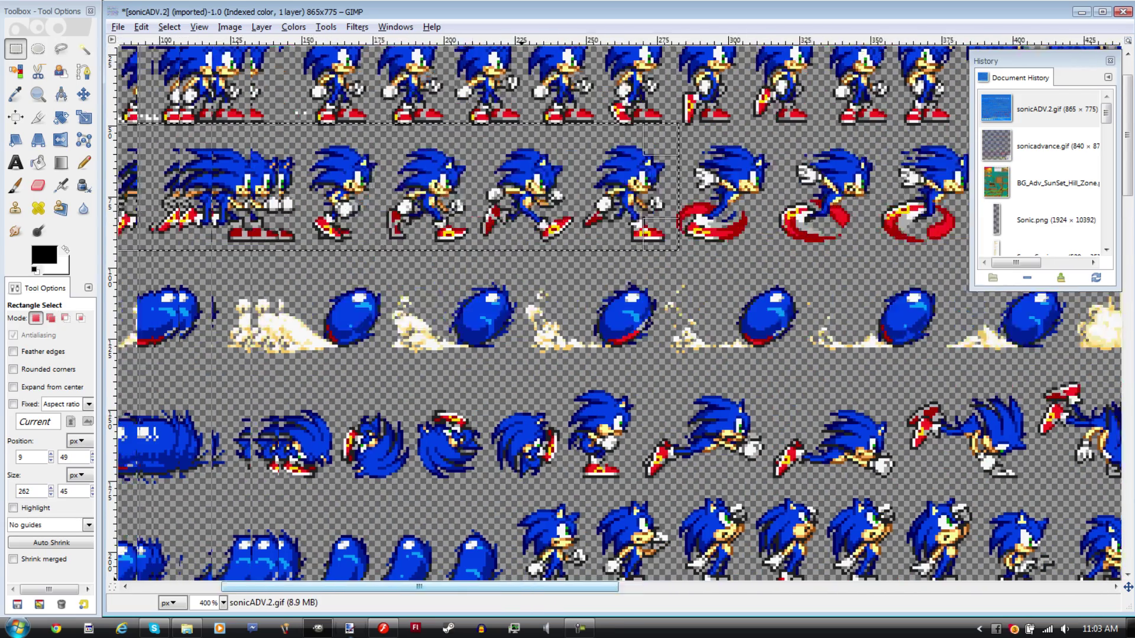
pyautogui.scroll(1, 509, 390)
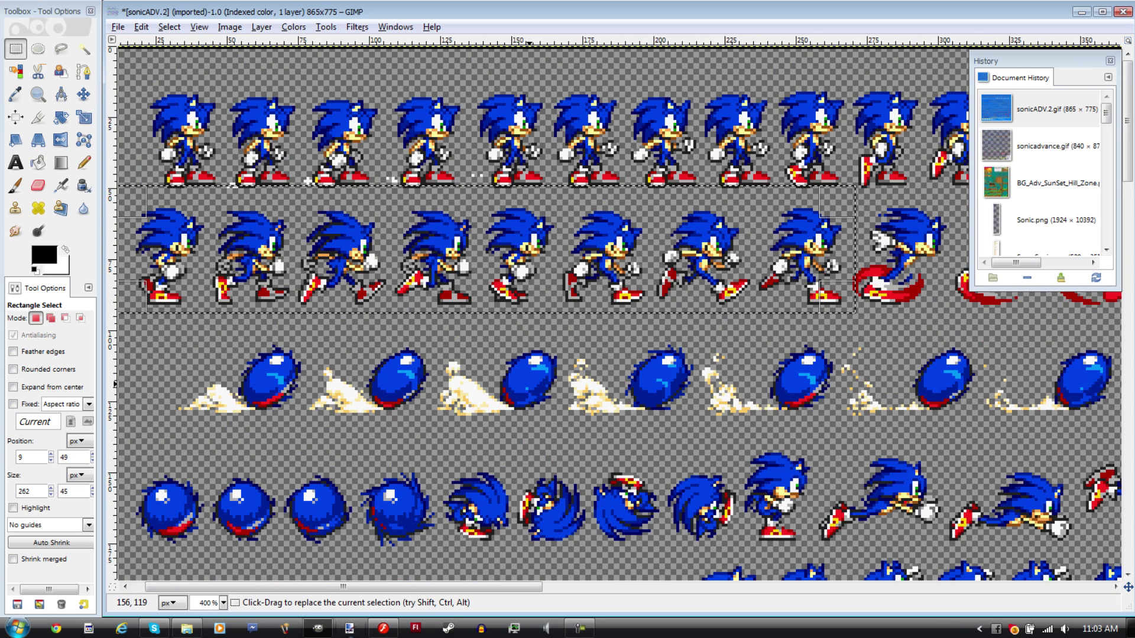
pyautogui.moveTo(470, 187); pyautogui.dragTo(543, 223)
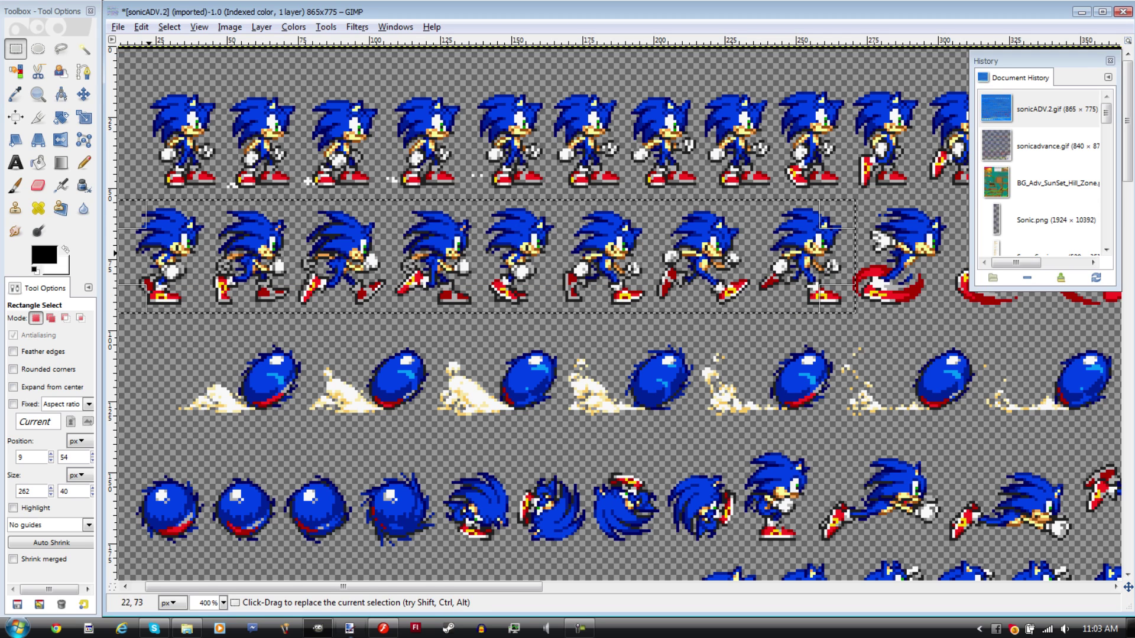
pyautogui.moveTo(138, 255); pyautogui.dragTo(163, 254)
pyautogui.moveTo(845, 250); pyautogui.dragTo(830, 249)
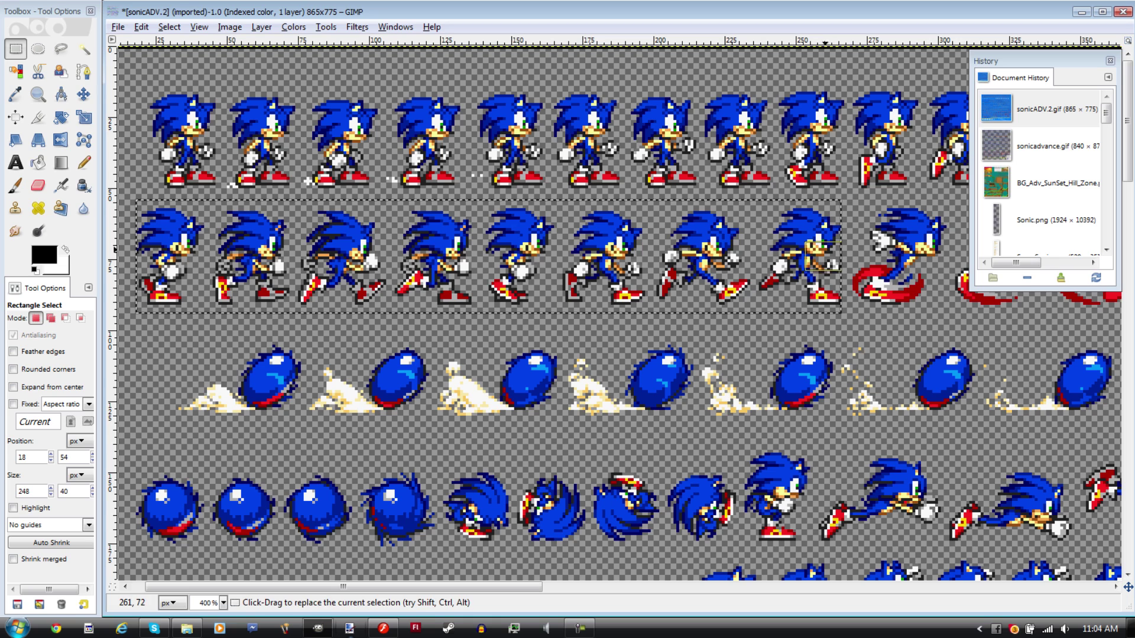
# Trim the selection around the eight running sprites to 248 × 34 px at position 18, 57 and copy it.
pyautogui.moveTo(476, 219); pyautogui.dragTo(476, 224)
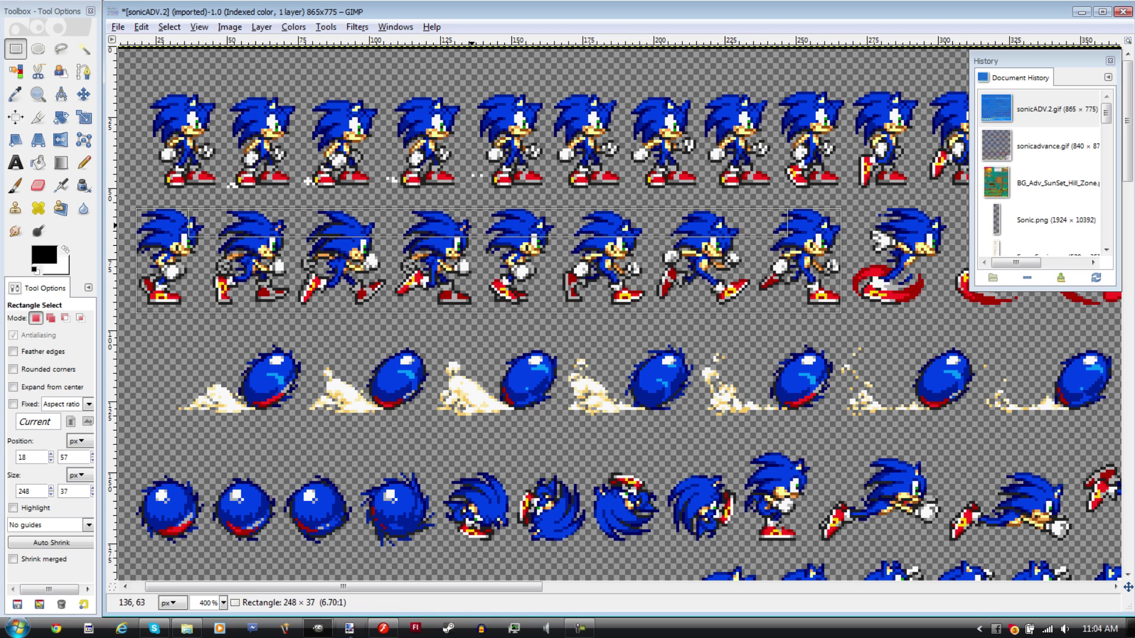
pyautogui.moveTo(460, 297); pyautogui.dragTo(461, 289)
pyautogui.hotkey('ctrl', 'c')
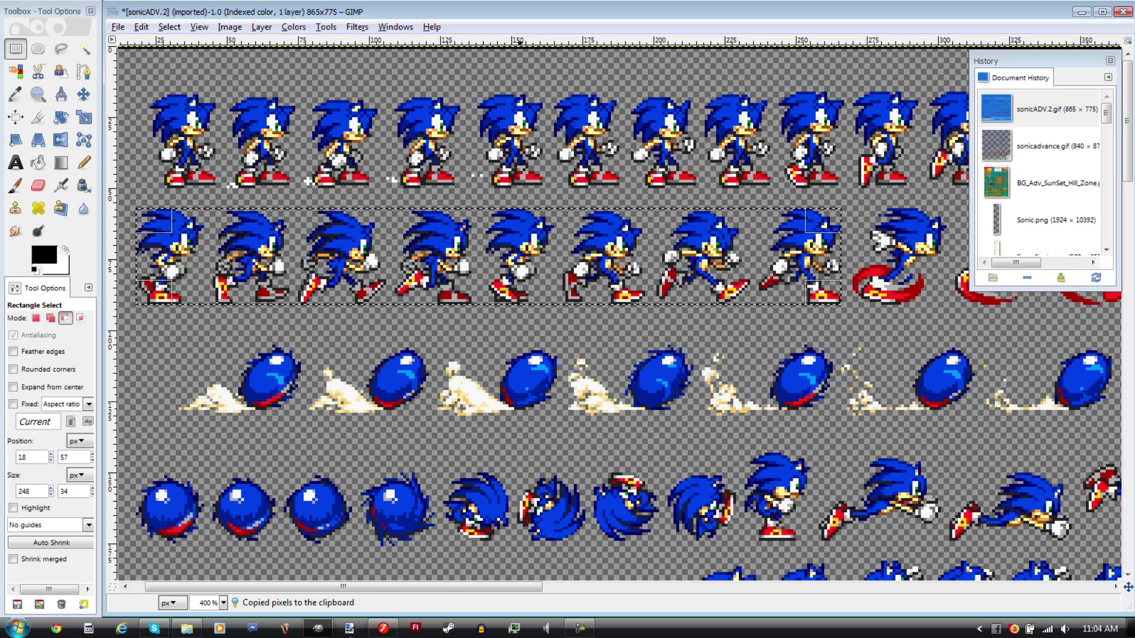
# Switch to Flash, paste the running sprites into Scene 1, scale them to 300%, and move the strip to the middle of the stage.
pyautogui.click(383, 628)
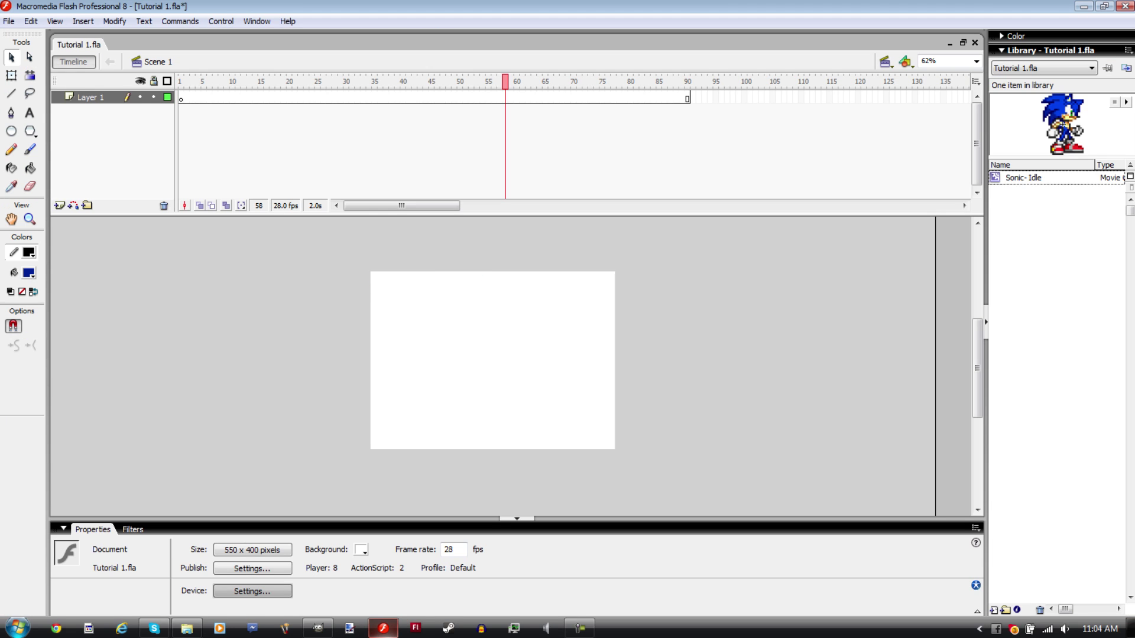
pyautogui.hotkey('ctrl', 'v')
pyautogui.hotkey('ctrl', 'alt', 's')
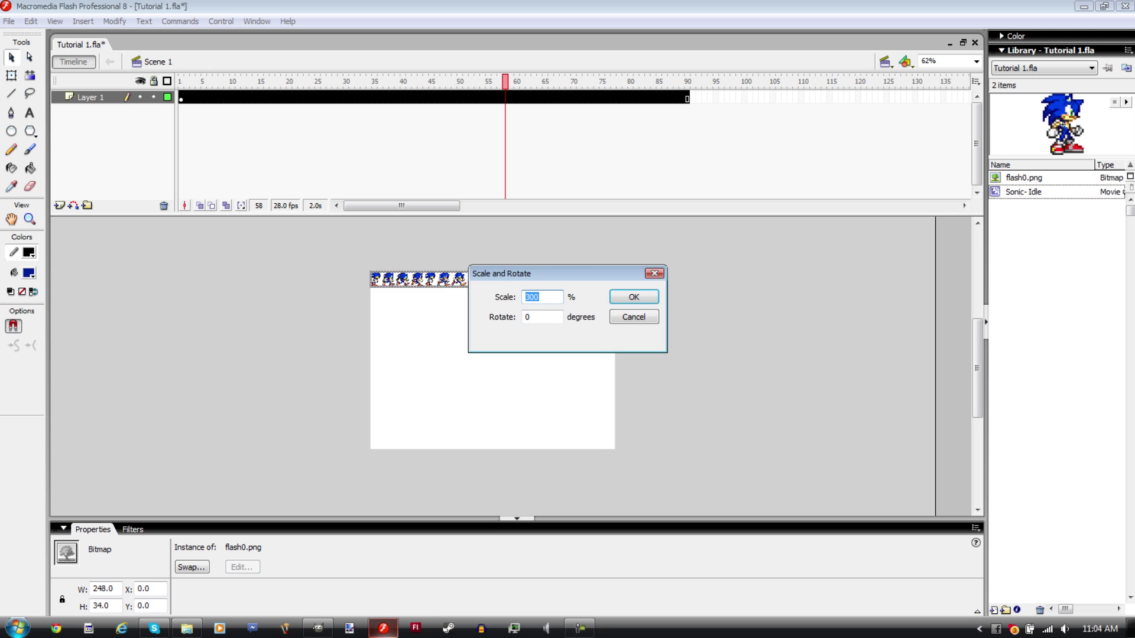
pyautogui.press('Return')
pyautogui.moveTo(425, 279); pyautogui.dragTo(475, 355)
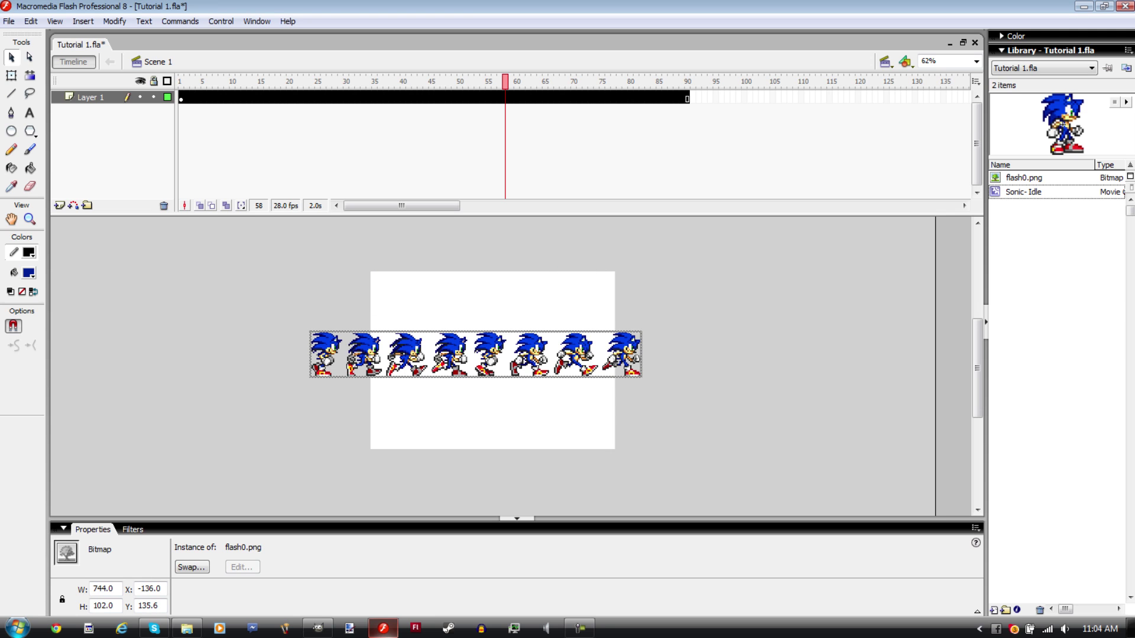
# Convert the pasted sprite strip into vector shapes with Trace Bitmap.
pyautogui.hotkey('alt', 'm')
pyautogui.press('b')
pyautogui.press('t')
pyautogui.press('Return')
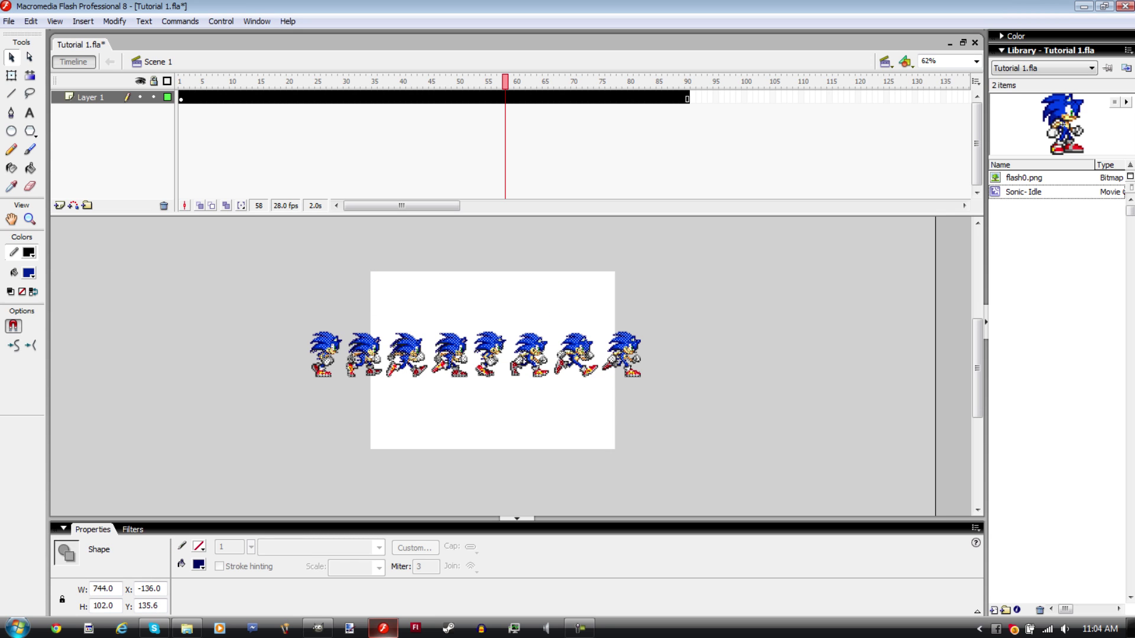
# Delete the flash0.png bitmap from the library and deselect the traced sprites.
pyautogui.click(1023, 177)
pyautogui.press('Delete')
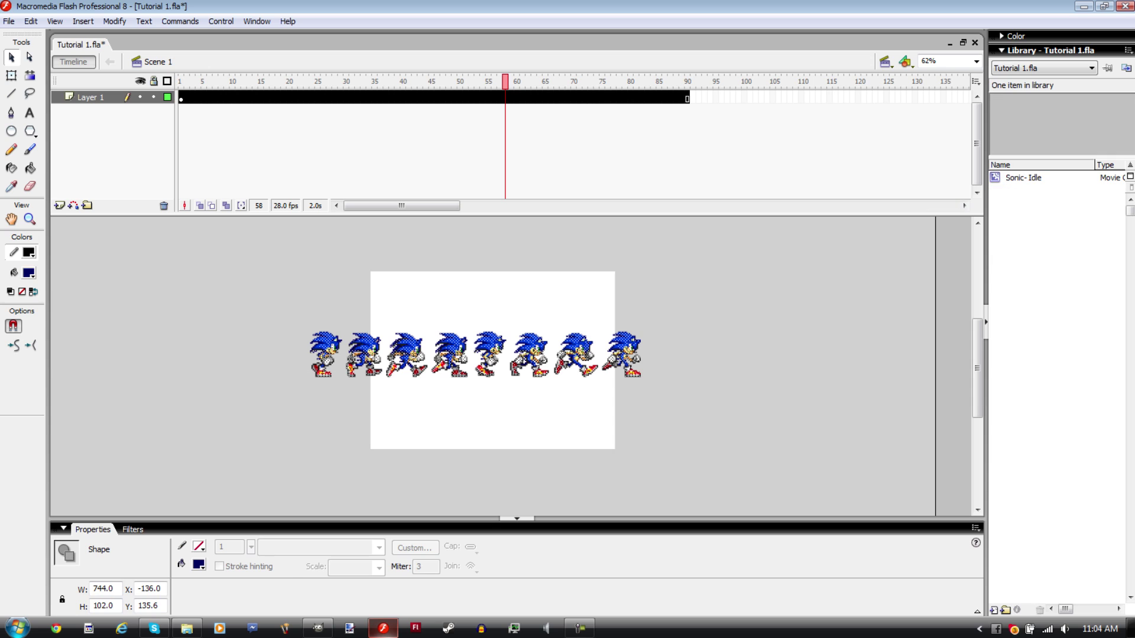
pyautogui.press('Escape')
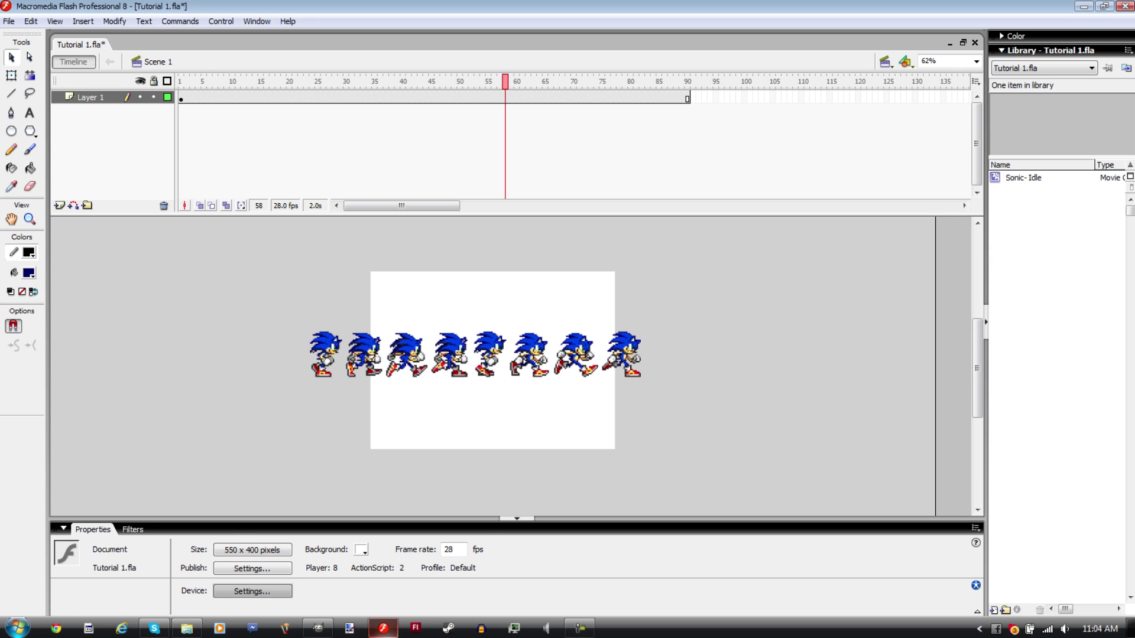
# Group each running sprite separately and build a movie clip symbol named Sonic-Run from them.
pyautogui.moveTo(742, 278); pyautogui.dragTo(599, 400)
pyautogui.hotkey('ctrl', '=')
pyautogui.hotkey('ctrl', 'g')
pyautogui.moveTo(632, 272); pyautogui.dragTo(284, 439)
pyautogui.hotkey('ctrl', 'z')
pyautogui.hotkey('ctrl', 'z')
pyautogui.hotkey('ctrl', 'g')
pyautogui.hotkey('ctrl', 'g')
pyautogui.hotkey('ctrl', 'g')
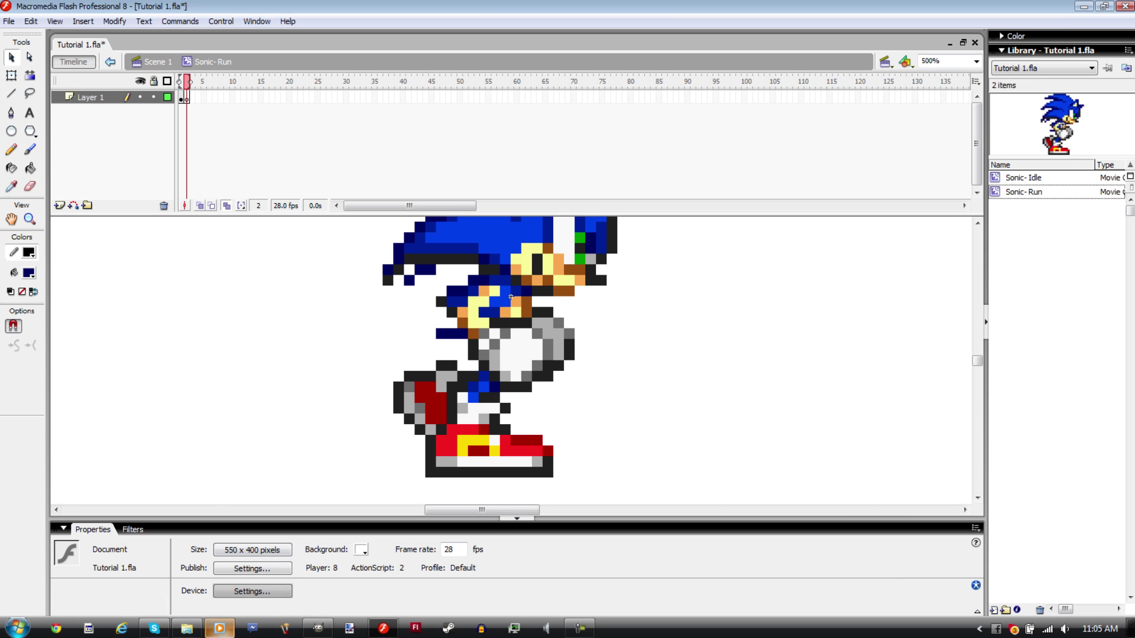
# Paste the remaining sprites in place on frame 2 and move them over the first pose to X -45, Y -54.
pyautogui.rightClick(726, 287)
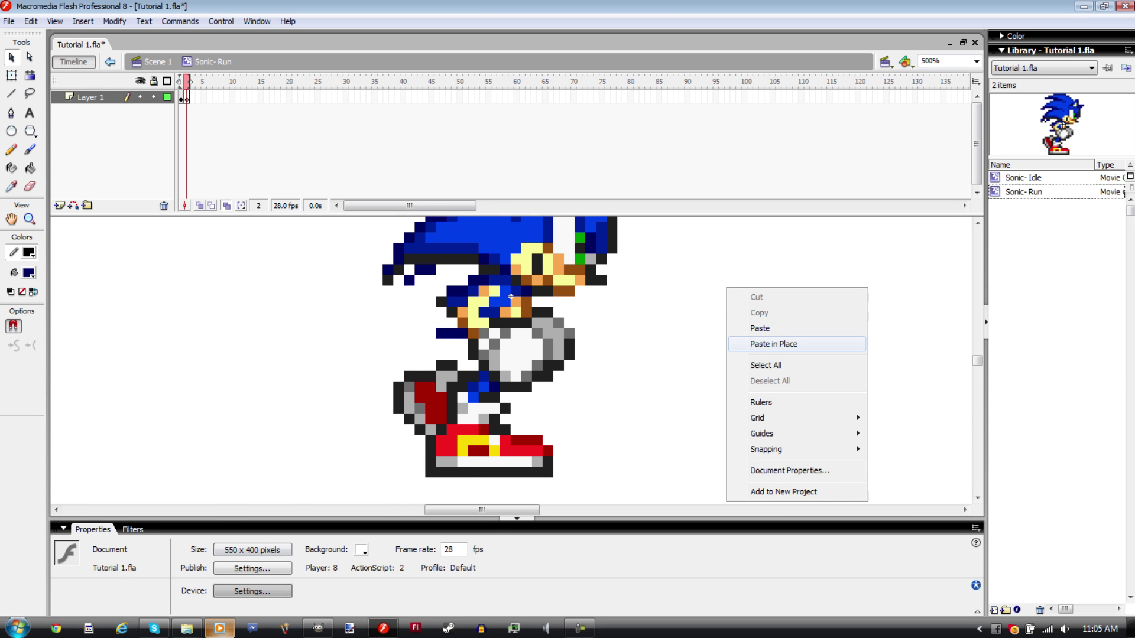
pyautogui.click(763, 345)
pyautogui.moveTo(236, 354); pyautogui.dragTo(838, 363)
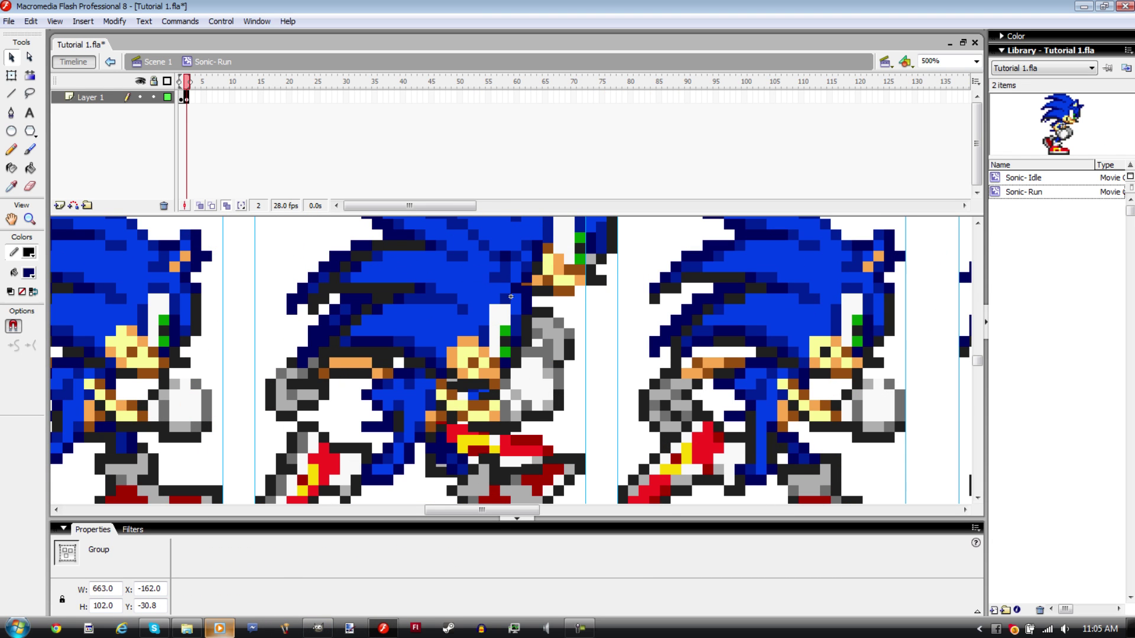
pyautogui.moveTo(117, 358); pyautogui.dragTo(837, 297)
pyautogui.scroll(2, 858, 348)
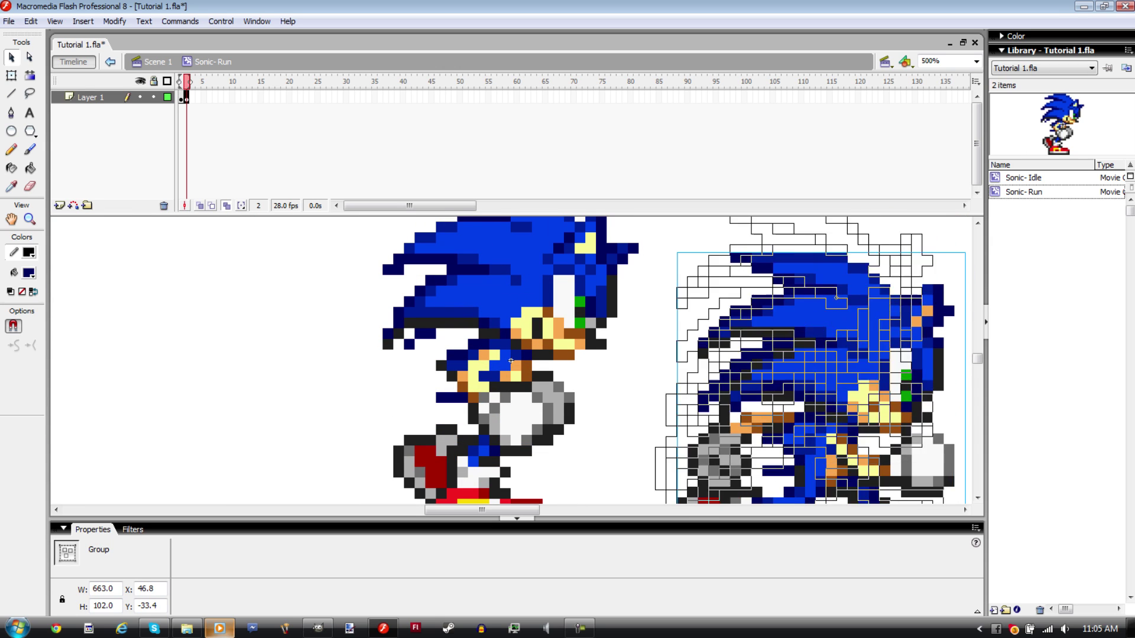
pyautogui.moveTo(511, 360); pyautogui.dragTo(511, 360)
pyautogui.hotkey('ctrl', '-')
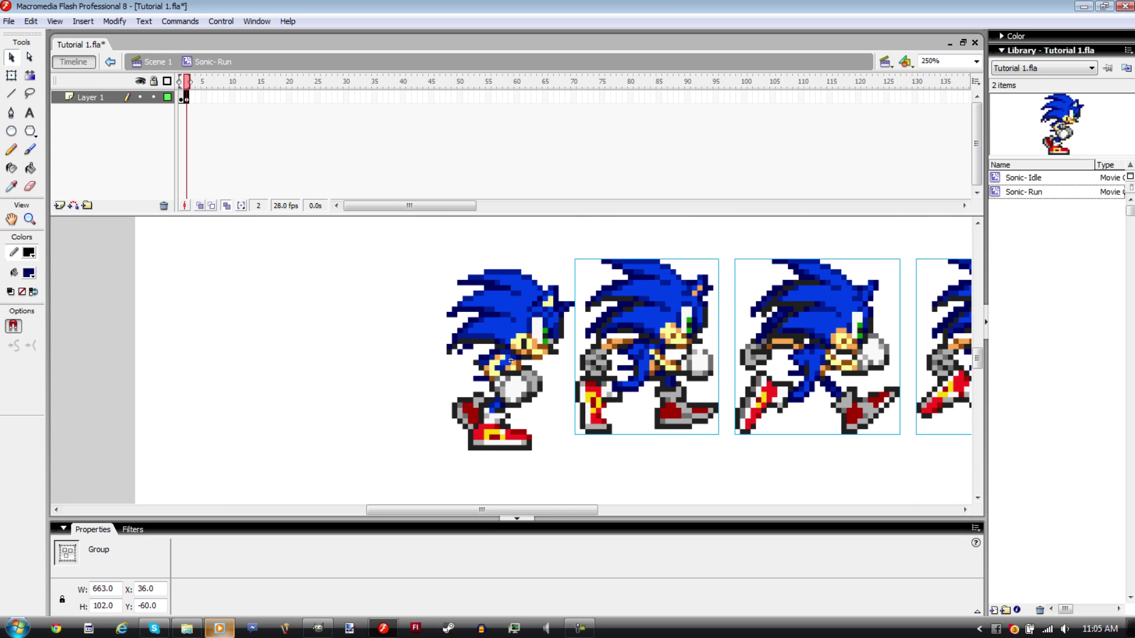
pyautogui.moveTo(702, 344); pyautogui.dragTo(510, 361)
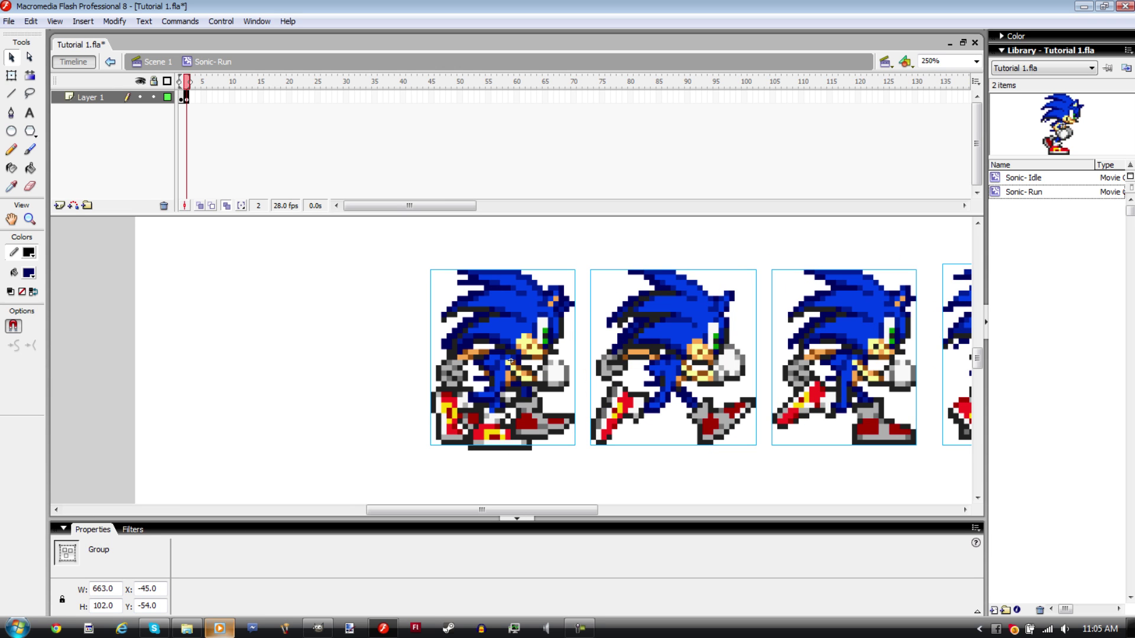
# Nudge the frame 2 sprites down to Y -50.8, level with the first pose's feet.
pyautogui.press('Down')
pyautogui.press('Down')
pyautogui.press('Down')
pyautogui.press('Down')
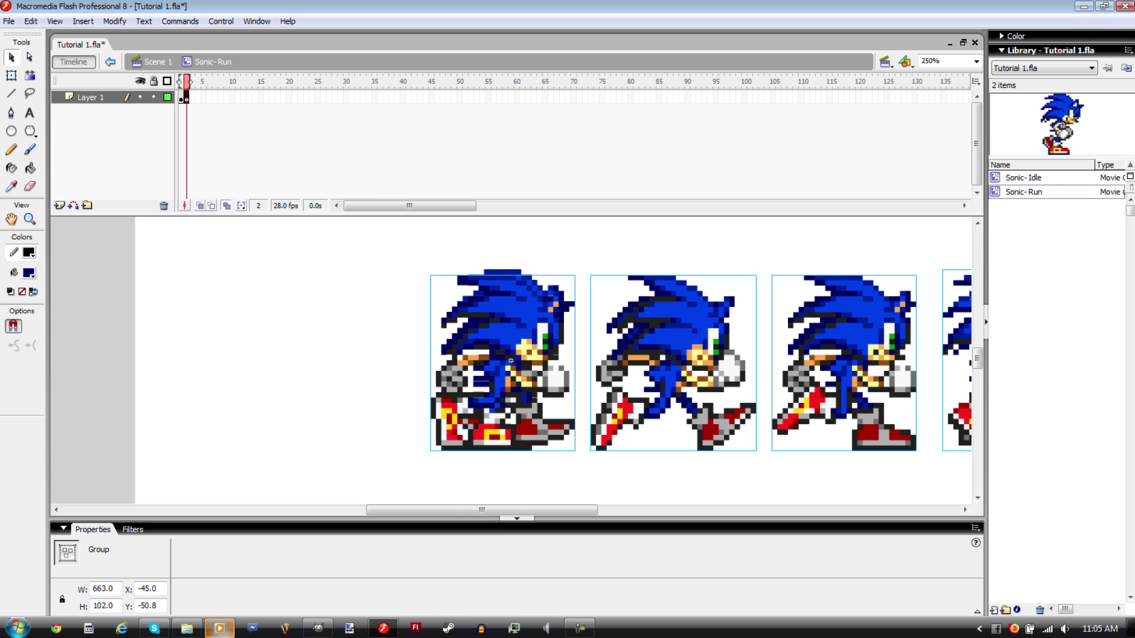
# Fine-align the frame 2 sprites with the first pose's pixels at X -45, Y -51, checking the feet up close.
pyautogui.press('z')
pyautogui.moveTo(504, 353); pyautogui.dragTo(564, 372)
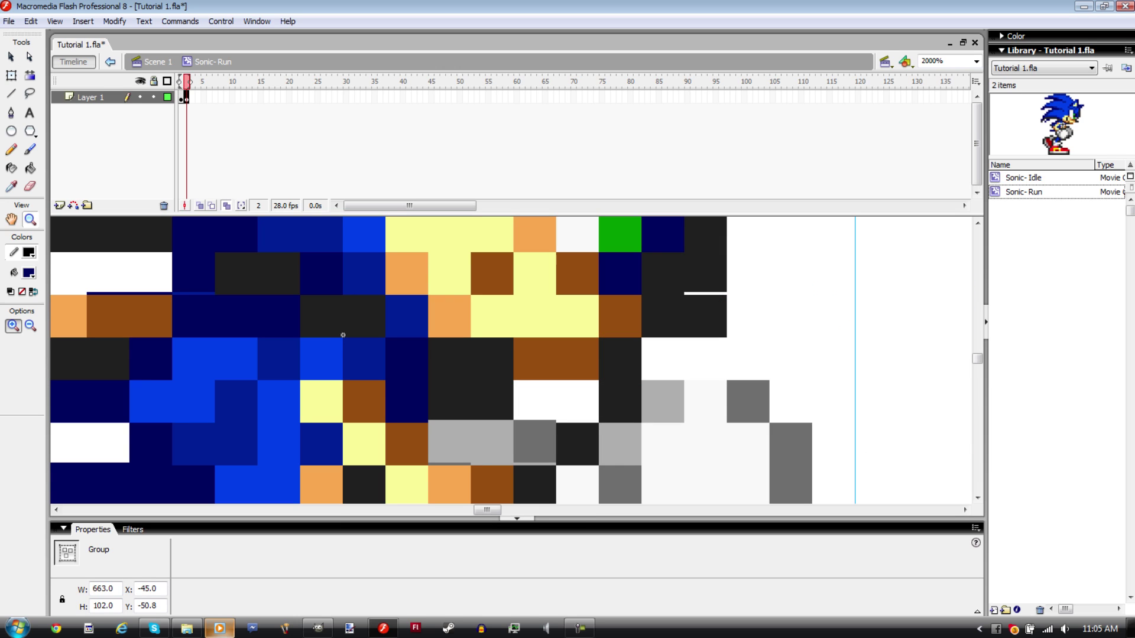
pyautogui.press('Up')
pyautogui.press('Up')
pyautogui.hotkey('shift', 'Left')
pyautogui.hotkey('shift', 'Left')
pyautogui.hotkey('shift', 'Left')
pyautogui.hotkey('shift', 'Left')
pyautogui.hotkey('shift', 'Left')
pyautogui.hotkey('shift', 'Left')
pyautogui.hotkey('shift', 'Left')
pyautogui.hotkey('shift', 'Left')
pyautogui.hotkey('shift', 'Left')
pyautogui.hotkey('shift', 'Left')
pyautogui.hotkey('shift', 'Left')
pyautogui.hotkey('shift', 'Left')
pyautogui.hotkey('shift', 'Left')
pyautogui.hotkey('shift', 'Left')
pyautogui.hotkey('shift', 'Left')
pyautogui.hotkey('shift', 'Left')
pyautogui.hotkey('shift', 'Left')
pyautogui.hotkey('shift', 'Left')
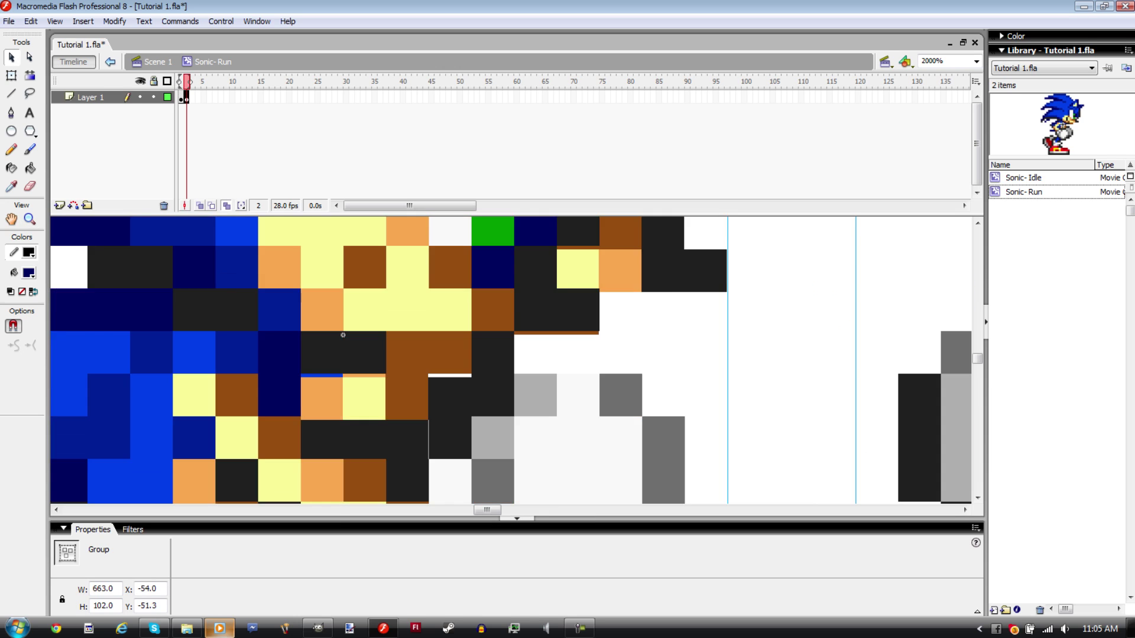
pyautogui.hotkey('shift', 'Right')
pyautogui.hotkey('shift', 'Right')
pyautogui.hotkey('shift', 'Right')
pyautogui.hotkey('shift', 'Right')
pyautogui.hotkey('shift', 'Right')
pyautogui.hotkey('shift', 'Right')
pyautogui.hotkey('shift', 'Right')
pyautogui.hotkey('shift', 'Right')
pyautogui.hotkey('shift', 'Right')
pyautogui.hotkey('shift', 'Right')
pyautogui.hotkey('shift', 'Right')
pyautogui.hotkey('shift', 'Right')
pyautogui.hotkey('shift', 'Right')
pyautogui.hotkey('shift', 'Right')
pyautogui.hotkey('shift', 'Right')
pyautogui.hotkey('shift', 'Right')
pyautogui.hotkey('shift', 'Right')
pyautogui.hotkey('shift', 'Right')
pyautogui.press('Right')
pyautogui.press('Right')
pyautogui.press('Right')
pyautogui.press('Right')
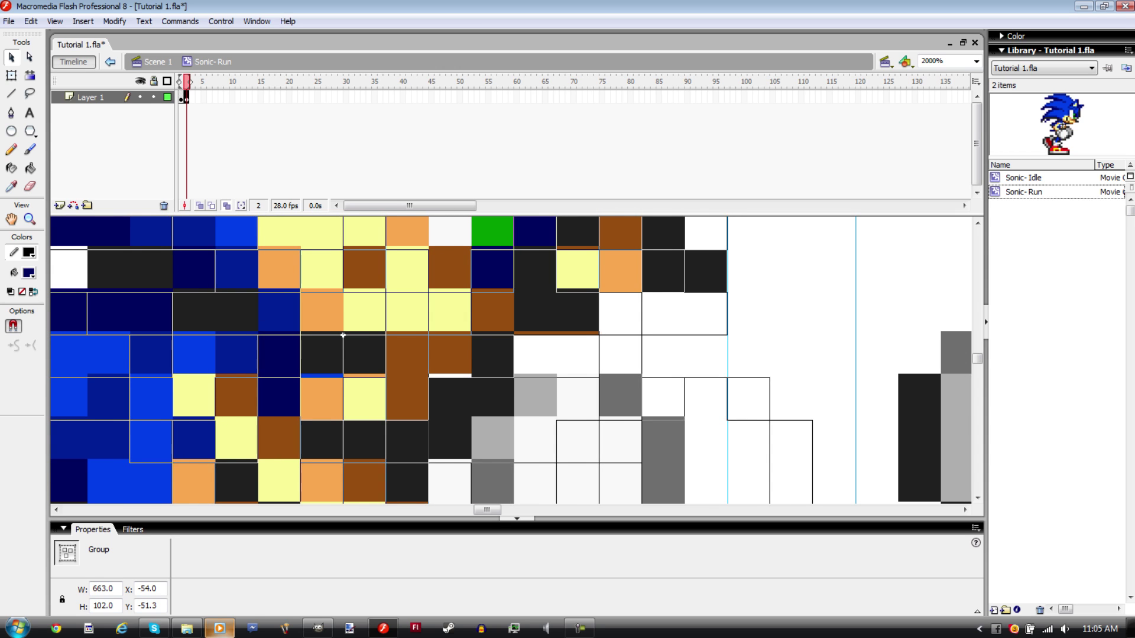
pyautogui.scroll(-10, 343, 335)
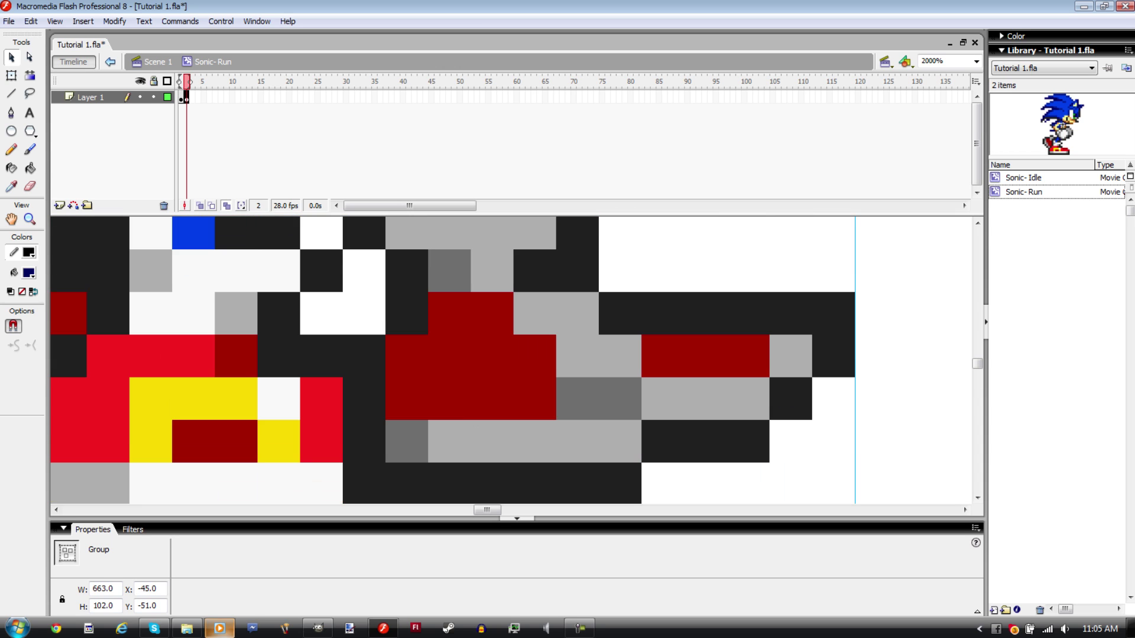
pyautogui.scroll(3, 452, 361)
pyautogui.hotkey('ctrl', '-')
pyautogui.hotkey('ctrl', '-')
pyautogui.hotkey('ctrl', '-')
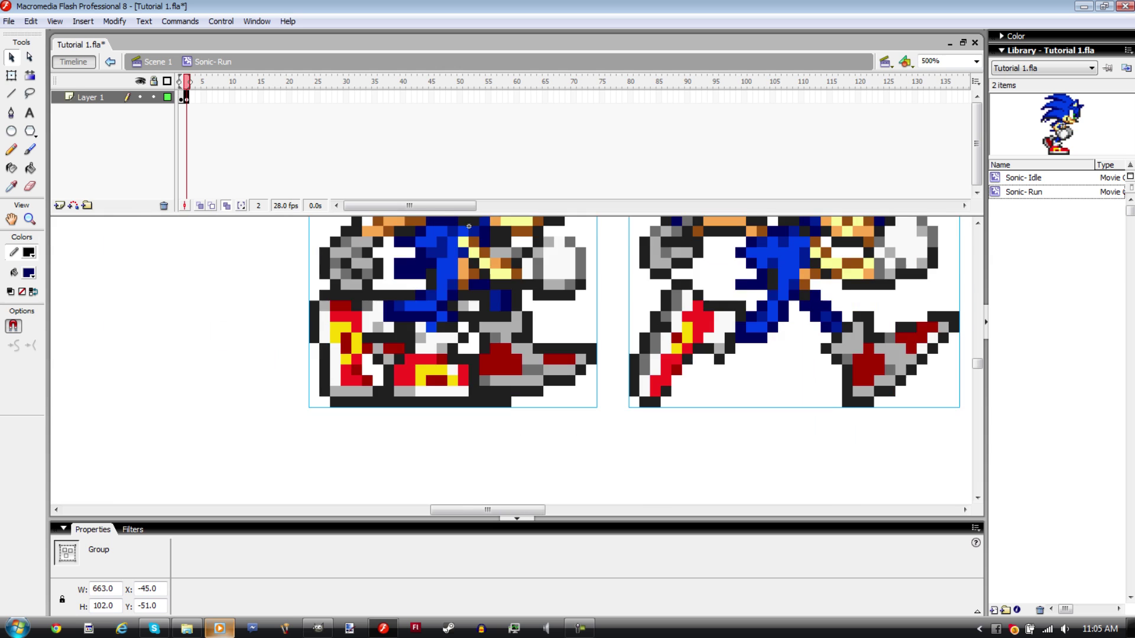
pyautogui.scroll(3, 510, 361)
pyautogui.scroll(-3, 489, 486)
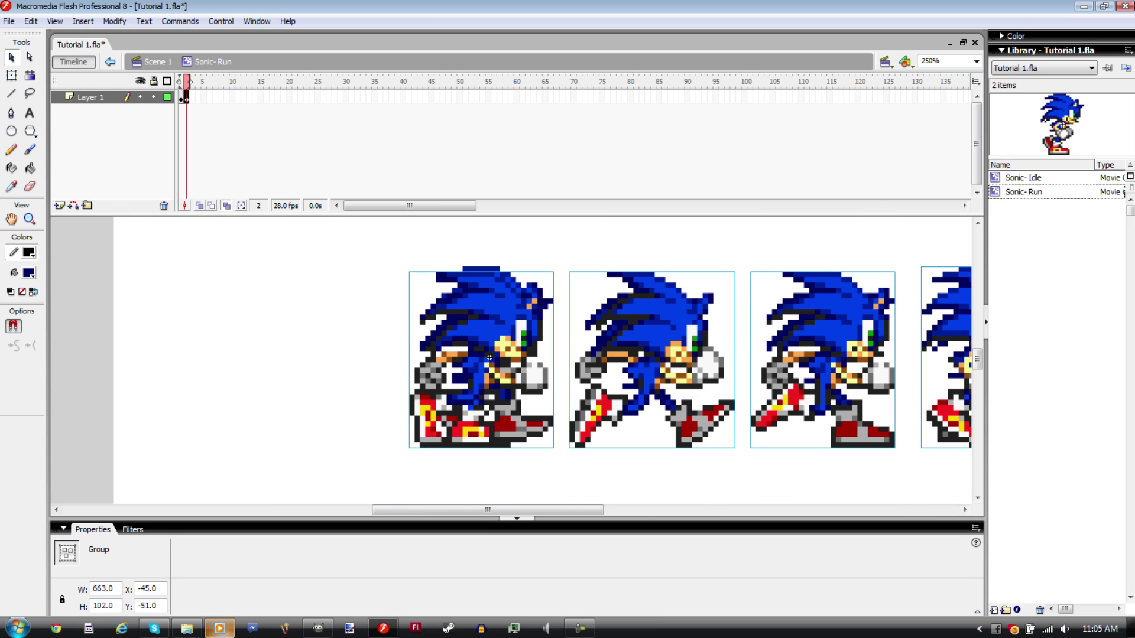
# Transfer the remaining sprites from frame 2 to a new blank keyframe at frame 3 and align them at X -48, Y -51.
pyautogui.hotkey('ctrl', 'x')
pyautogui.press('F7')
pyautogui.hotkey('ctrl', '=')
pyautogui.hotkey('ctrl', 'shift', 'v')
pyautogui.moveTo(840, 236); pyautogui.dragTo(510, 233)
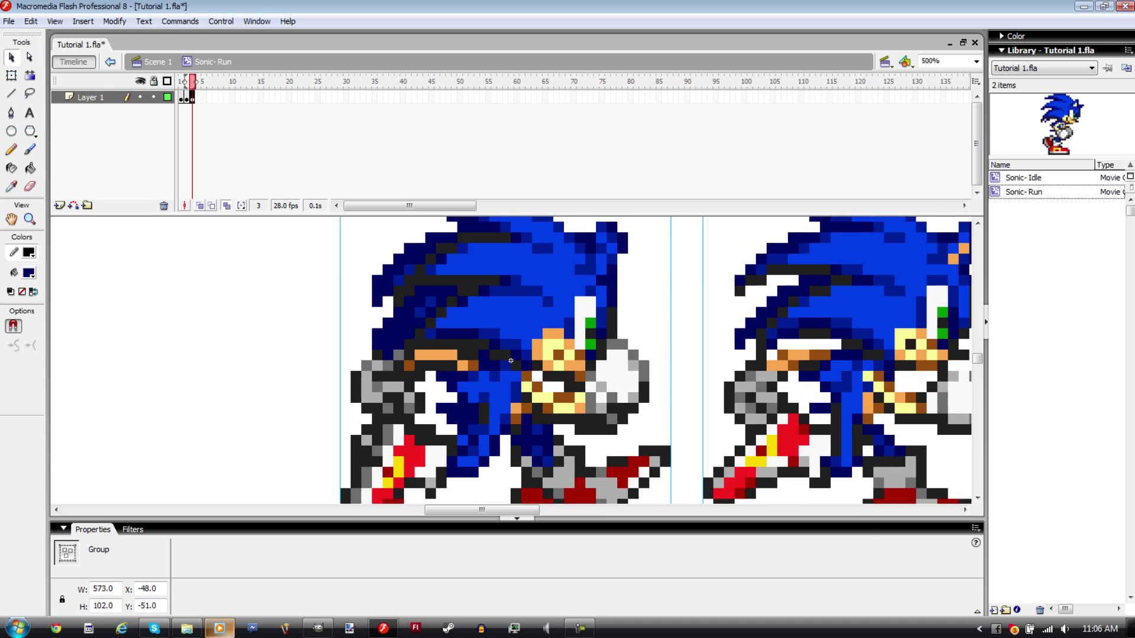
pyautogui.scroll(-3, 511, 233)
pyautogui.press('Down')
pyautogui.press('Down')
pyautogui.press('Down')
pyautogui.press('Down')
# Keep only the first sprite on frame 3 and paste the rest in place on a new blank keyframe at frame 4.
pyautogui.keyDown('shift'); pyautogui.click(505, 314); pyautogui.keyUp('shift')
pyautogui.hotkey('ctrl', 'x')
pyautogui.press('F7')
pyautogui.hotkey('ctrl', 'shift', 'v')
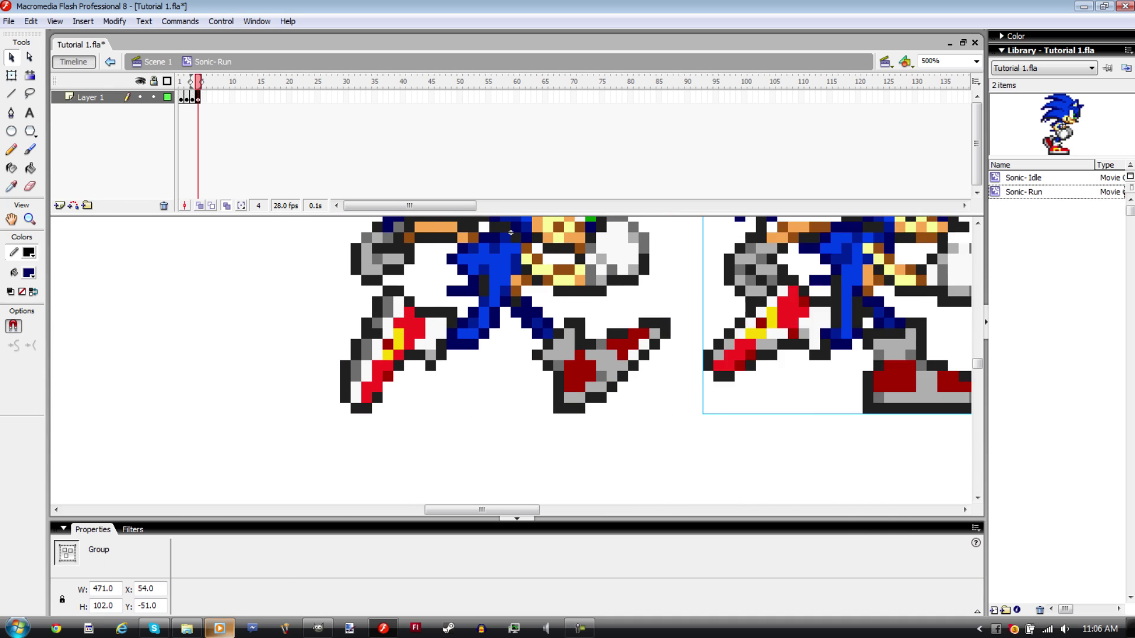
# Move the frame 4 sprites over the previous pose to X -48, Y -51.1.
pyautogui.moveTo(915, 382); pyautogui.dragTo(553, 381)
pyautogui.scroll(3, 553, 381)
pyautogui.moveTo(553, 381)
pyautogui.mouseDown()
pyautogui.moveTo(445, 381)
pyautogui.moveTo(818, 386)
pyautogui.moveTo(553, 391)
pyautogui.mouseUp()
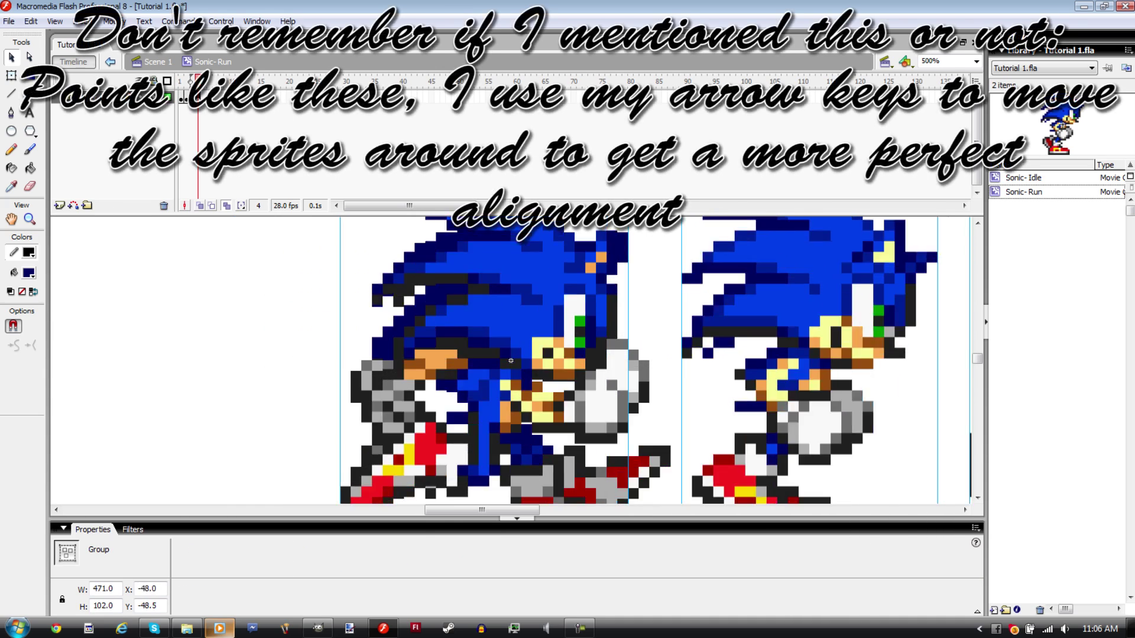
pyautogui.scroll(-3, 553, 391)
pyautogui.press('Up')
pyautogui.press('Up')
pyautogui.press('Up')
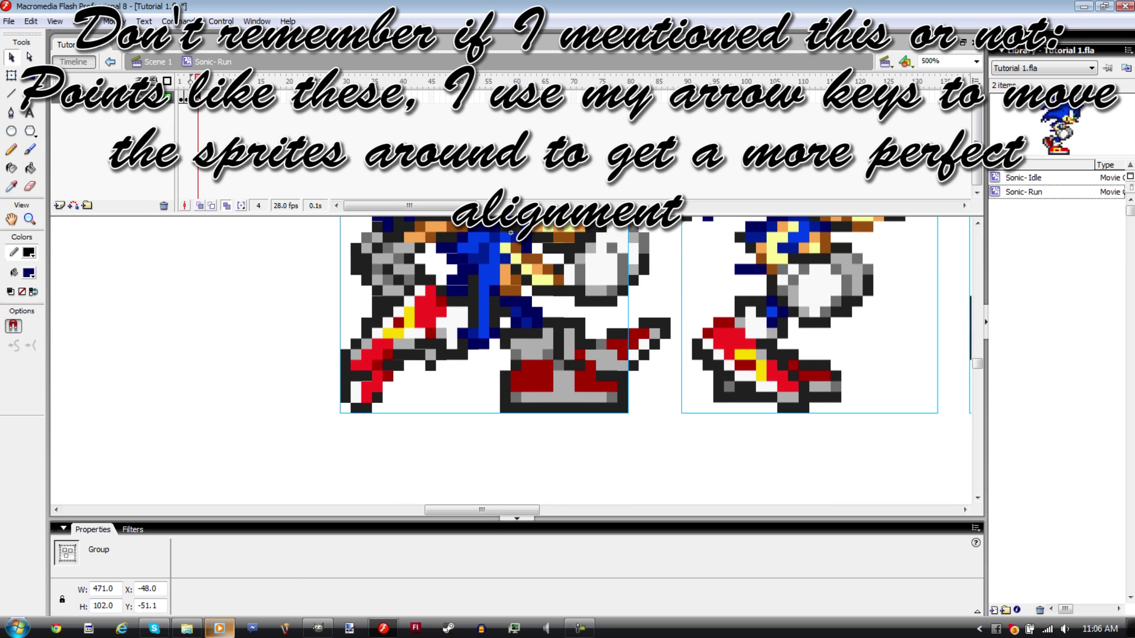
# Compare the feet with frame 3 up close and fine-tune the frame 4 sprites to Y -51.
pyautogui.press(',')
pyautogui.press('z')
pyautogui.press('.')
pyautogui.moveTo(502, 355); pyautogui.dragTo(647, 423)
pyautogui.press('v')
pyautogui.press('Left')
pyautogui.press('Right')
pyautogui.press('Down')
pyautogui.press('Down')
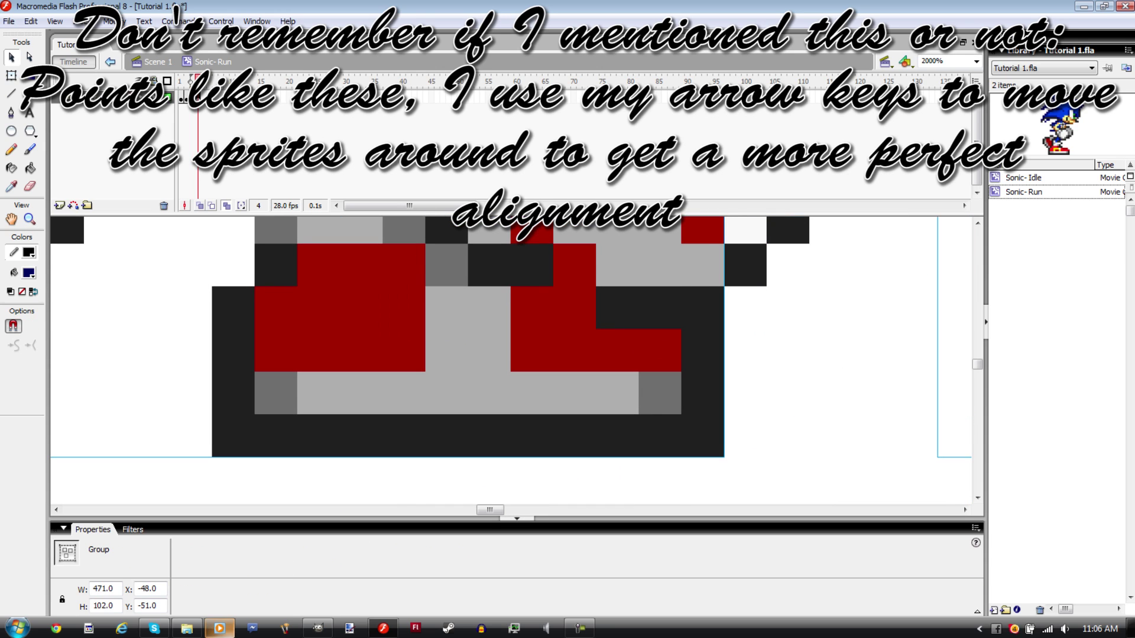
# Transfer all but the first sprite from frame 4 to frame 5 and move them over the previous pose to X -27, Y -48.
pyautogui.keyDown('shift'); pyautogui.click(554, 390); pyautogui.keyUp('shift')
pyautogui.press('Delete')
pyautogui.hotkey('ctrl', '-')
pyautogui.hotkey('ctrl', '-')
pyautogui.press('.')
pyautogui.moveTo(745, 378); pyautogui.dragTo(478, 387)
pyautogui.scroll(-2, 478, 387)
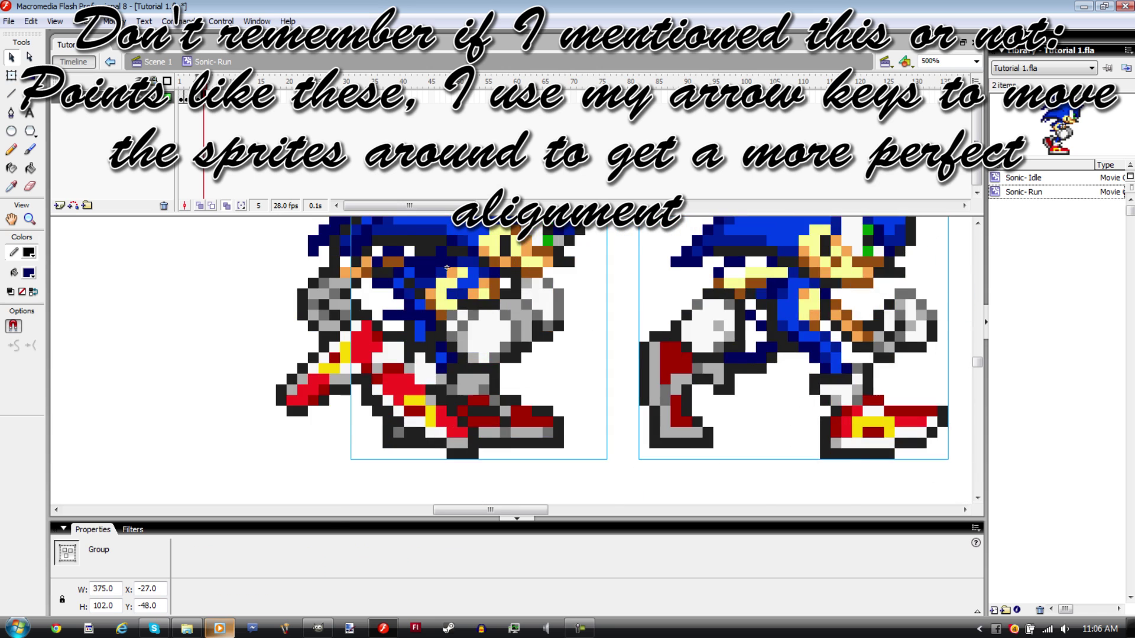
# Nudge the frame 5 sprites horizontally to X -36 to line them up with the previous pose.
pyautogui.scroll(2, 511, 361)
pyautogui.hotkey('shift', 'Left')
pyautogui.hotkey('shift', 'Left')
pyautogui.hotkey('shift', 'Left')
pyautogui.hotkey('shift', 'Left')
pyautogui.hotkey('shift', 'Left')
pyautogui.hotkey('shift', 'Left')
pyautogui.hotkey('shift', 'Left')
pyautogui.hotkey('shift', 'Right')
pyautogui.hotkey('shift', 'Right')
pyautogui.press('Right')
pyautogui.press('Right')
pyautogui.press('Right')
pyautogui.press('Right')
pyautogui.press('Left')
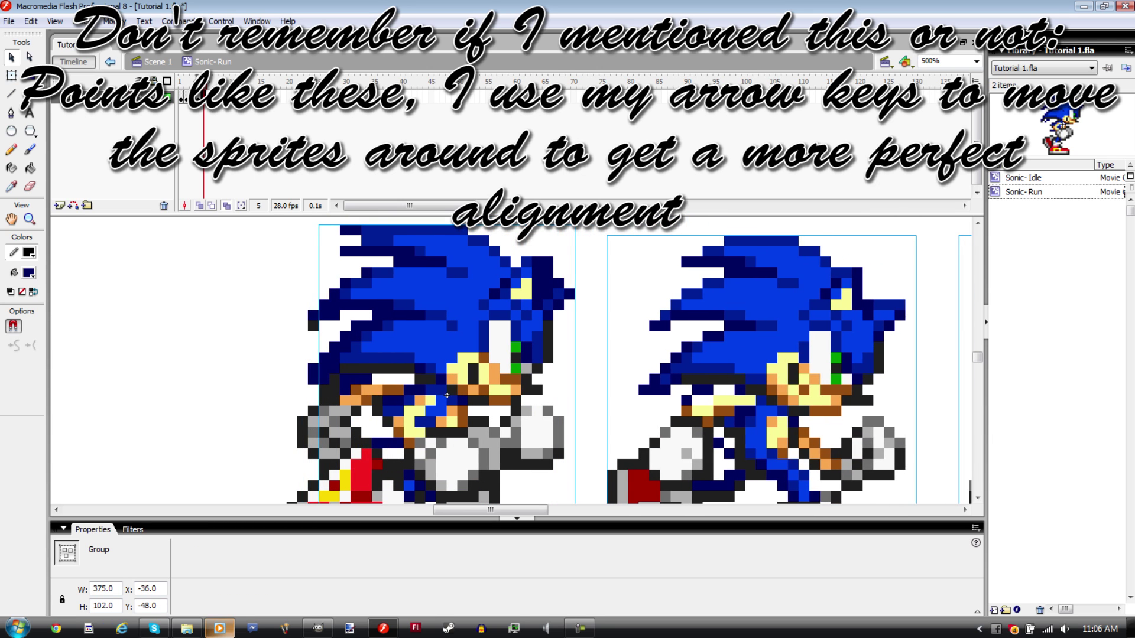
# Transfer the remaining sprites from frame 5 in place to a new keyframe at frame 6.
pyautogui.scroll(-3, 447, 394)
pyautogui.press('.')
pyautogui.click(394, 267)
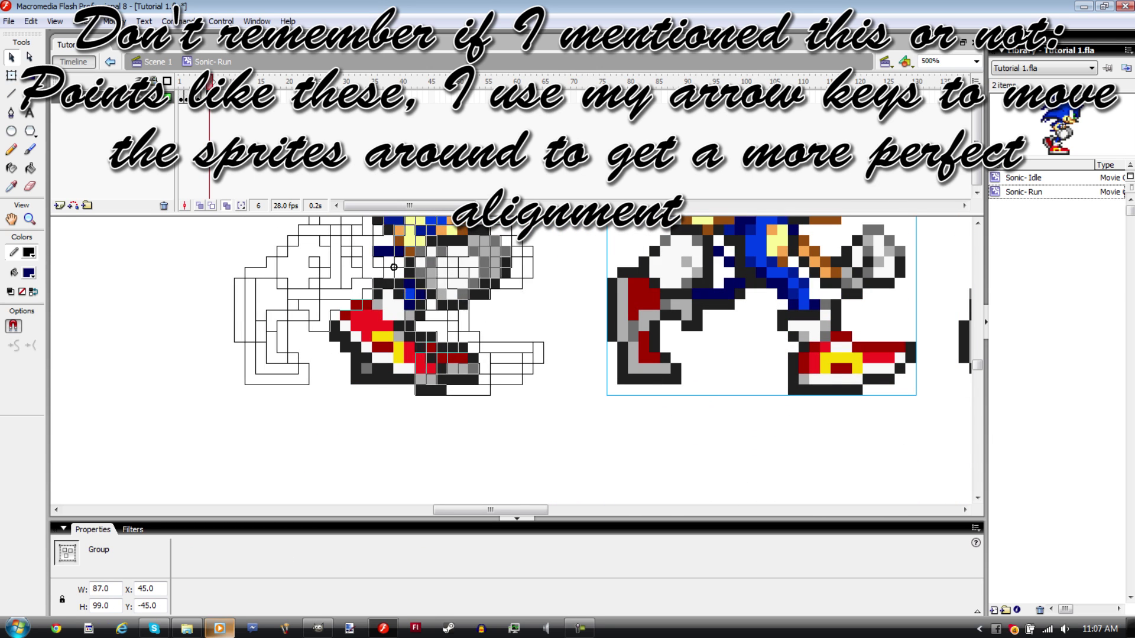
# Try to align only the first sprite on frame 6 with the frame 5 pose.
pyautogui.moveTo(393, 268); pyautogui.dragTo(405, 267)
pyautogui.scroll(3, 405, 267)
pyautogui.hotkey('shift', 'Up')
pyautogui.hotkey('shift', 'Up')
pyautogui.hotkey('shift', 'Right')
pyautogui.hotkey('shift', 'Right')
pyautogui.hotkey('shift', 'Right')
pyautogui.hotkey('shift', 'Right')
pyautogui.press('Right')
# Insert a blank keyframe at frame 7 and paste the cut sprites in place on it.
pyautogui.press('F7')
pyautogui.rightClick(822, 257)
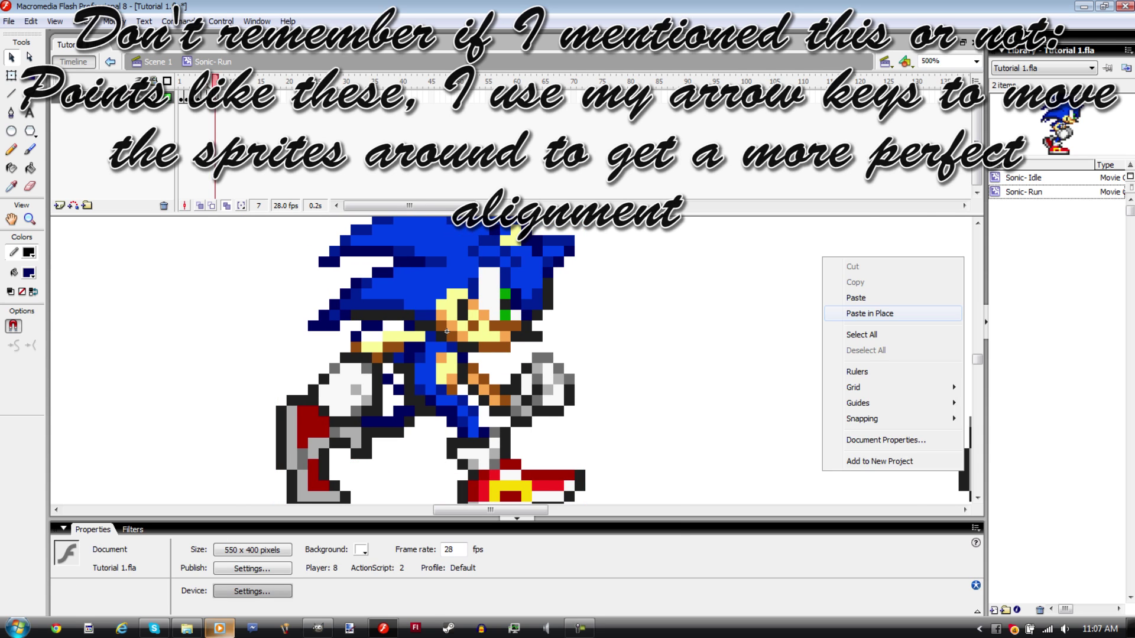
pyautogui.click(868, 313)
# Undo the frame 7 paste and the frame 6 alignment, back to the sprites as pasted on frame 6.
pyautogui.hotkey('ctrl', '-')
pyautogui.hotkey('ctrl', 'z')
pyautogui.hotkey('ctrl', 'z')
pyautogui.hotkey('ctrl', 'z')
pyautogui.hotkey('ctrl', 'z')
pyautogui.hotkey('ctrl', 'z')
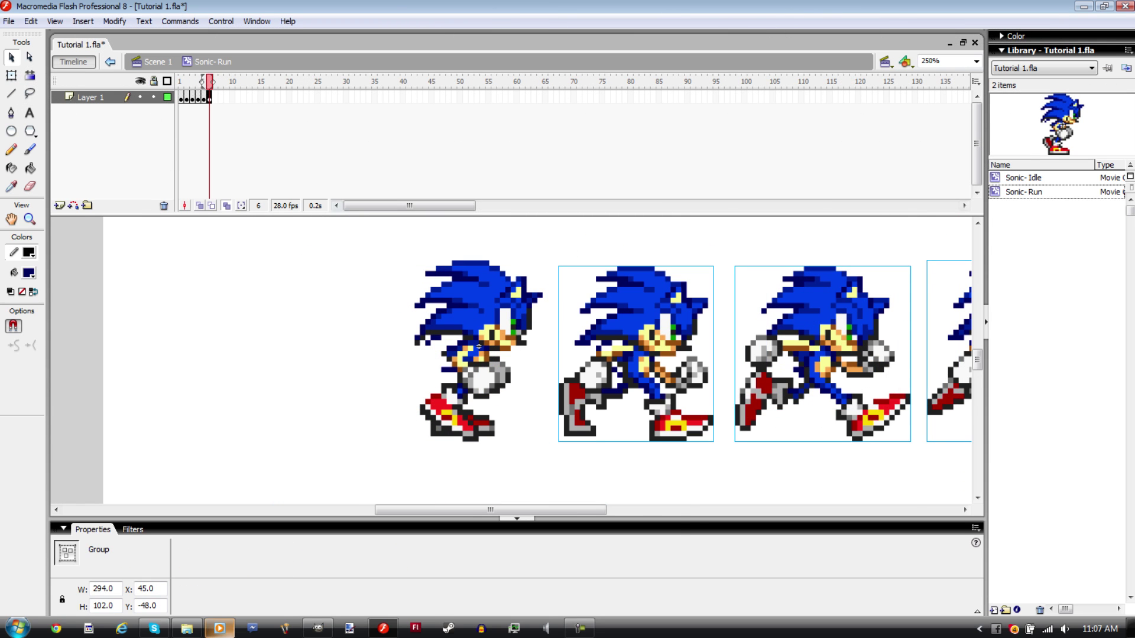
# Move the sprite group on frame 6 so its first sprite roughly overlaps the previous frame's pose.
pyautogui.moveTo(650, 349); pyautogui.dragTo(480, 343)
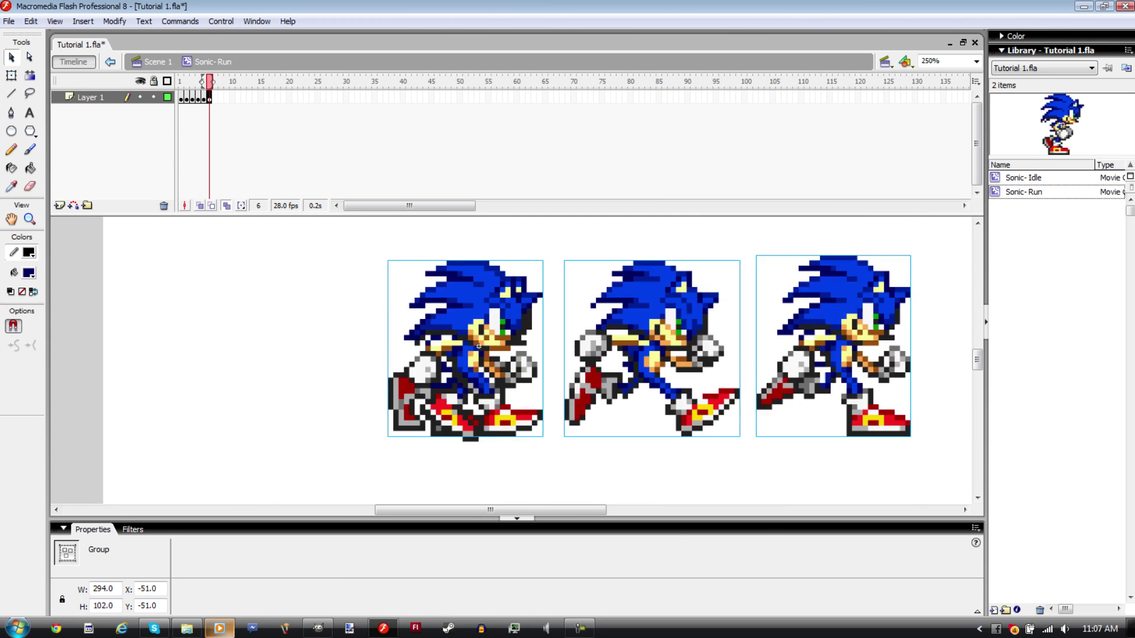
pyautogui.press('Down')
pyautogui.press('Down')
pyautogui.press('Down')
pyautogui.press('Down')
pyautogui.press('Down')
pyautogui.press('Down')
pyautogui.press('Down')
pyautogui.press('Right')
pyautogui.press('Right')
pyautogui.press('Right')
pyautogui.press('Right')
pyautogui.press('Right')
pyautogui.press('Right')
pyautogui.press('Right')
pyautogui.press('Right')
pyautogui.press('Left')
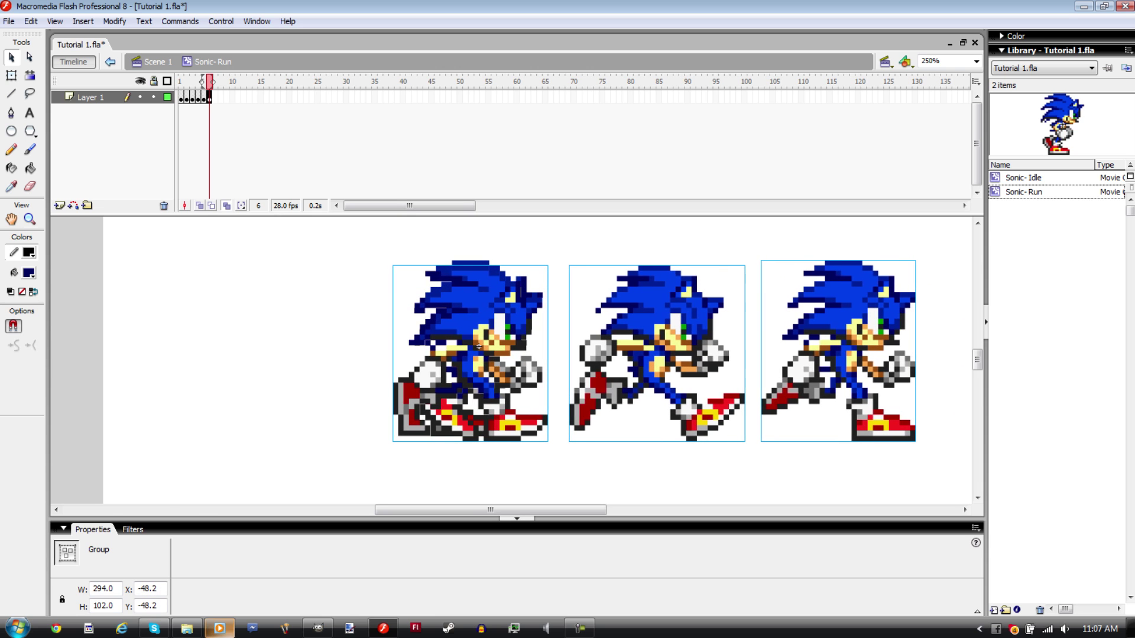
# Fine-align the sprite group on frame 6 pixel by pixel with the previous pose, at X -48.0 and Y -48.0.
pyautogui.press('z')
pyautogui.moveTo(474, 328); pyautogui.dragTo(533, 378)
pyautogui.moveTo(590, 298); pyautogui.dragTo(650, 336)
pyautogui.press('v')
pyautogui.press('Down')
pyautogui.press('Down')
pyautogui.press('Down')
pyautogui.press('Down')
pyautogui.press('Right')
pyautogui.press('Right')
pyautogui.press('Right')
pyautogui.press('Right')
pyautogui.scroll(-5, 510, 360)
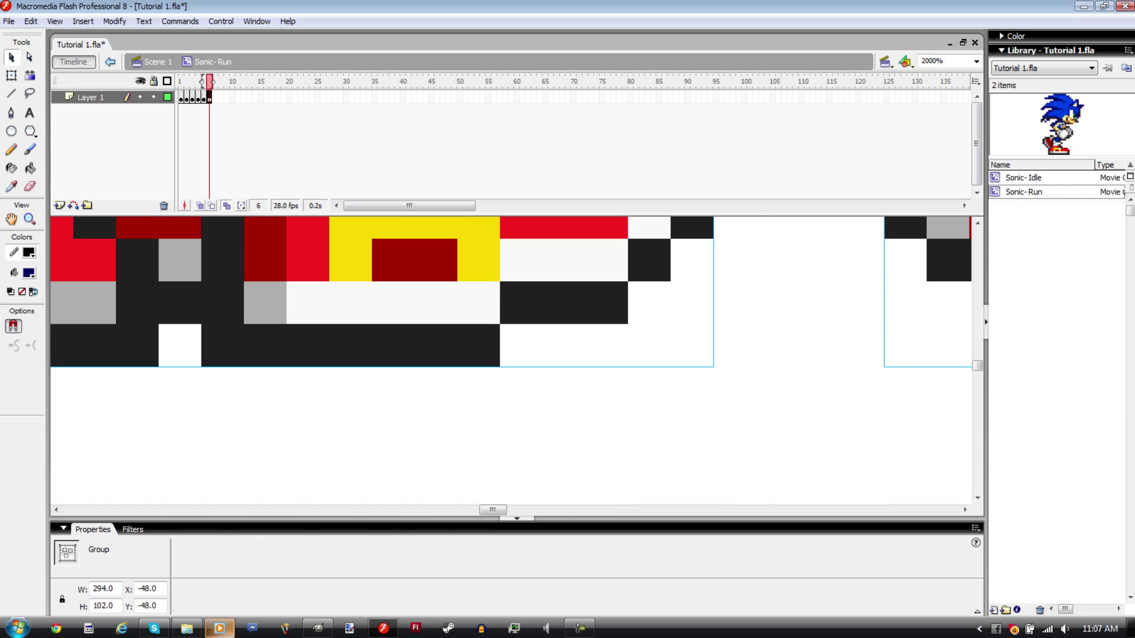
# Transfer the remaining sprites from frame 6 to a blank keyframe at frame 7 and align the next sprite with the previous pose.
pyautogui.press('Delete')
pyautogui.hotkey('ctrl', '-')
pyautogui.hotkey('ctrl', '-')
pyautogui.scroll(3, 511, 360)
pyautogui.press('F7')
pyautogui.hotkey('ctrl', 'v')
pyautogui.moveTo(786, 328); pyautogui.dragTo(425, 328)
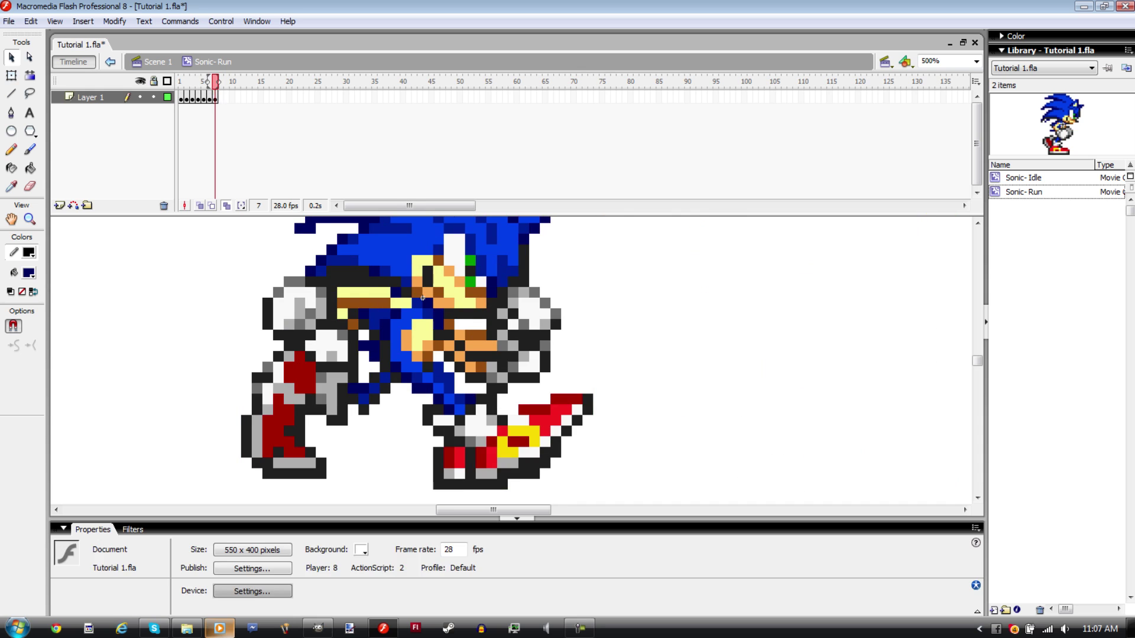
# Transfer the last sprite to a blank keyframe at frame 8 and align it with the frame 7 pose.
pyautogui.press('F7')
pyautogui.rightClick(711, 270)
pyautogui.click(738, 303)
pyautogui.moveTo(759, 321); pyautogui.dragTo(465, 330)
pyautogui.press('Left')
pyautogui.press('Left')
pyautogui.press('Left')
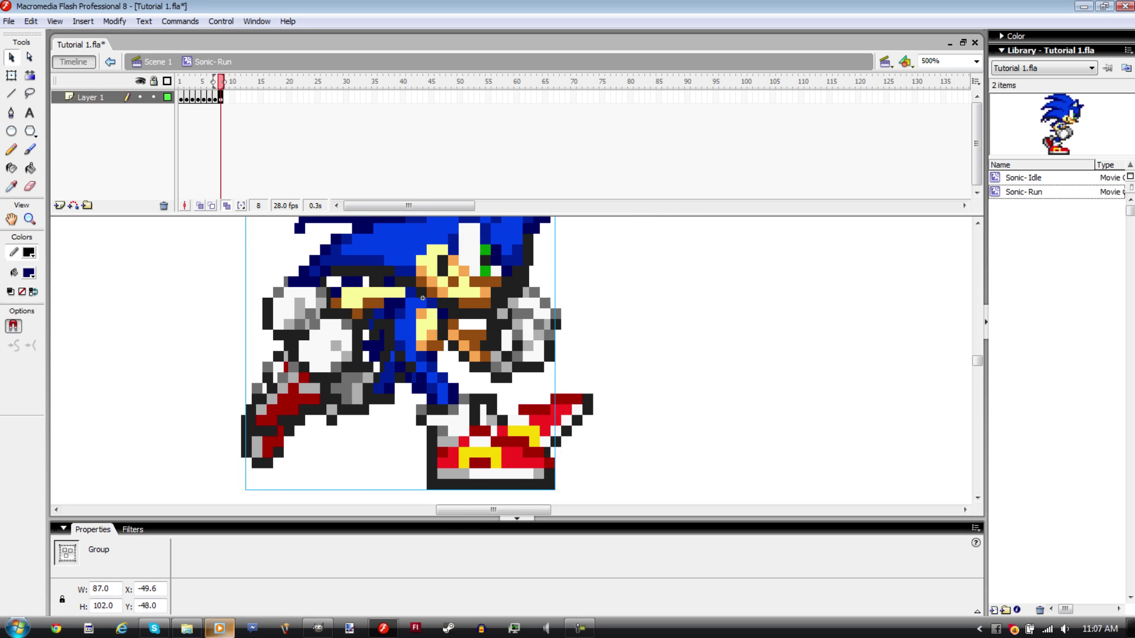
# Extend each Sonic-Run keyframe to last two frames, play the cycle, and return to Scene 1.
pyautogui.press('Escape')
pyautogui.press('Return')
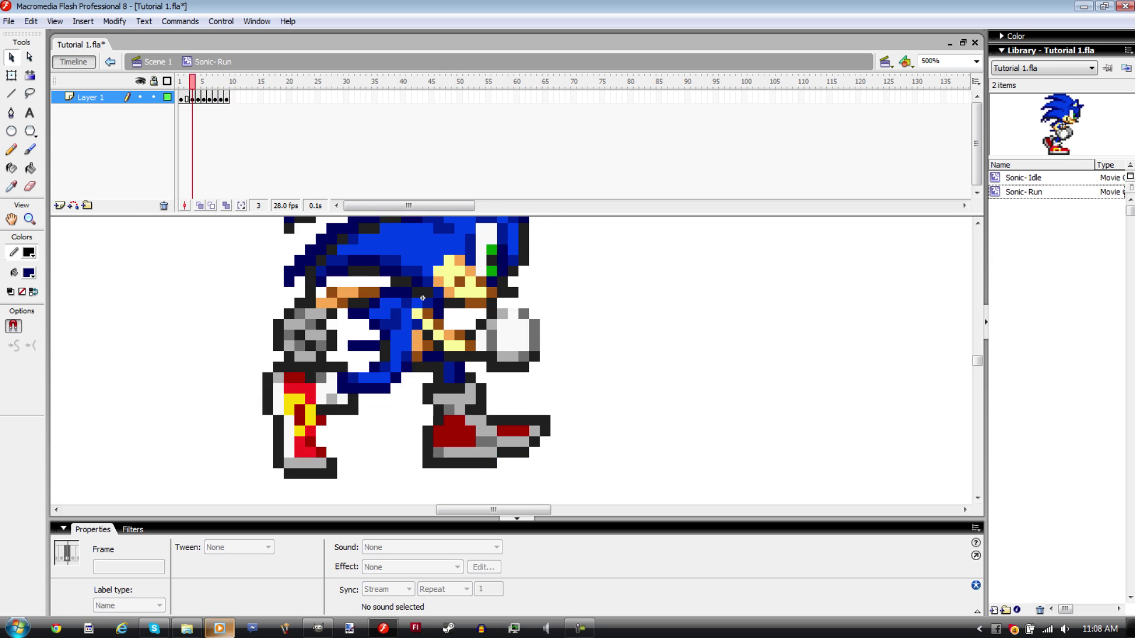
pyautogui.hotkey('ctrl', '-')
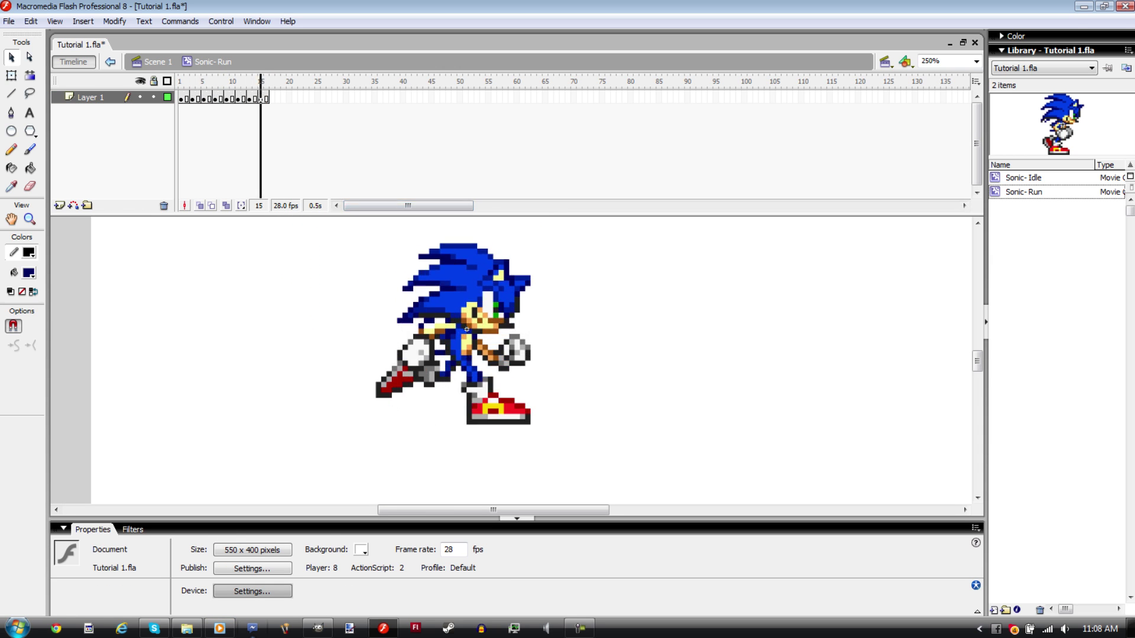
pyautogui.press('Return')
pyautogui.hotkey('ctrl', 'e')
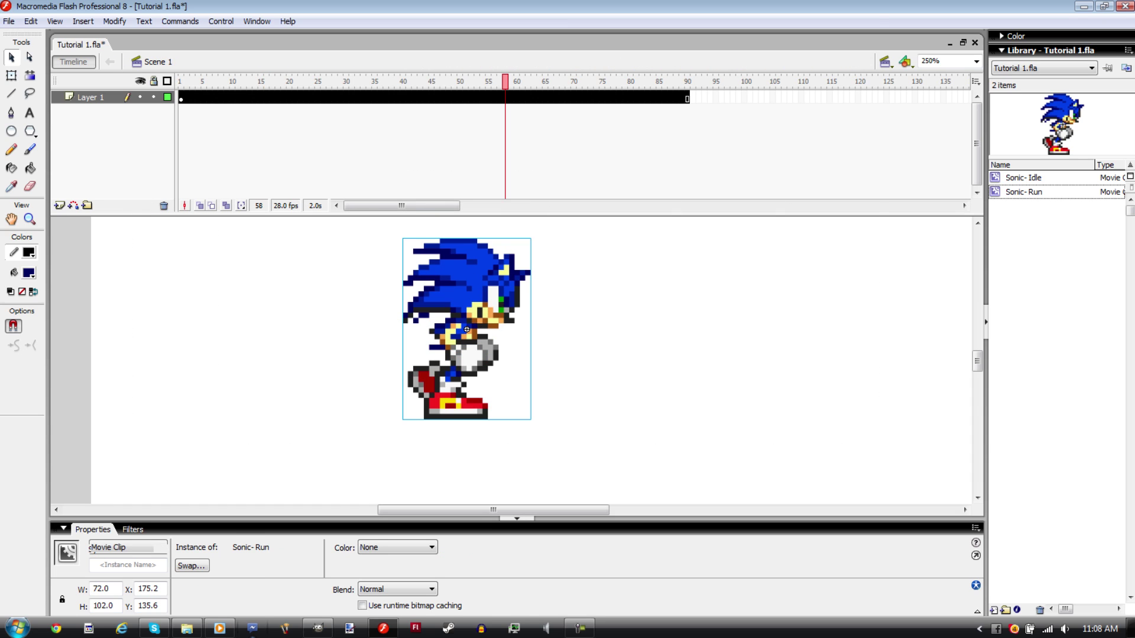
# Test the movie and zoom in on the running Sonic to check the loop.
pyautogui.hotkey('ctrl', '-')
pyautogui.hotkey('ctrl', '-')
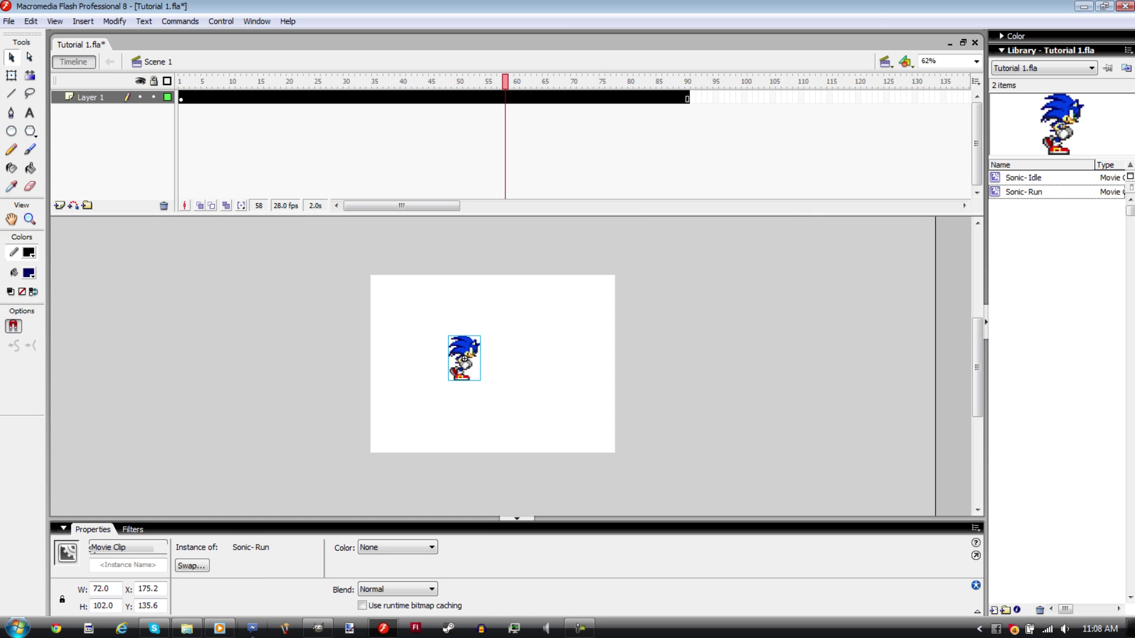
pyautogui.hotkey('ctrl', 'shift', 'a')
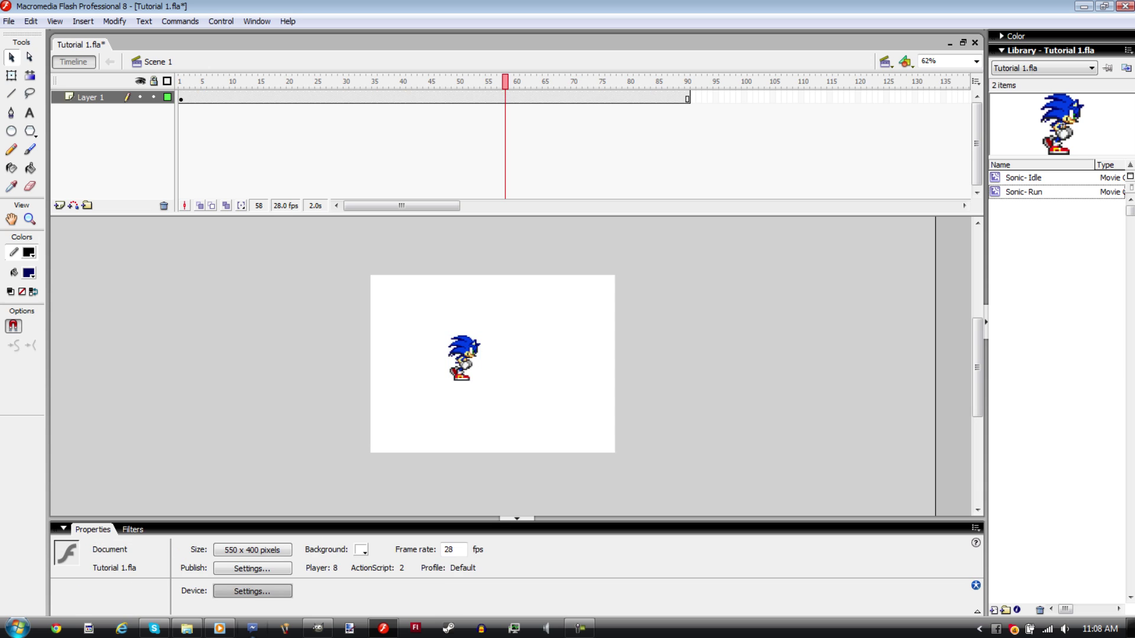
pyautogui.click(465, 358)
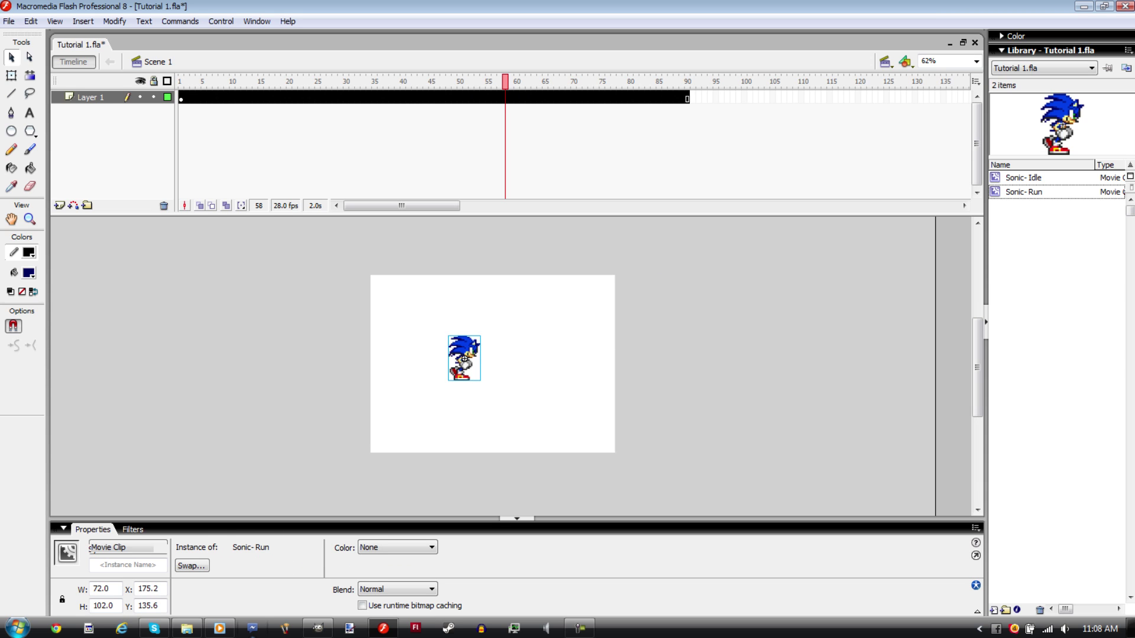
pyautogui.hotkey('ctrl', 'Return')
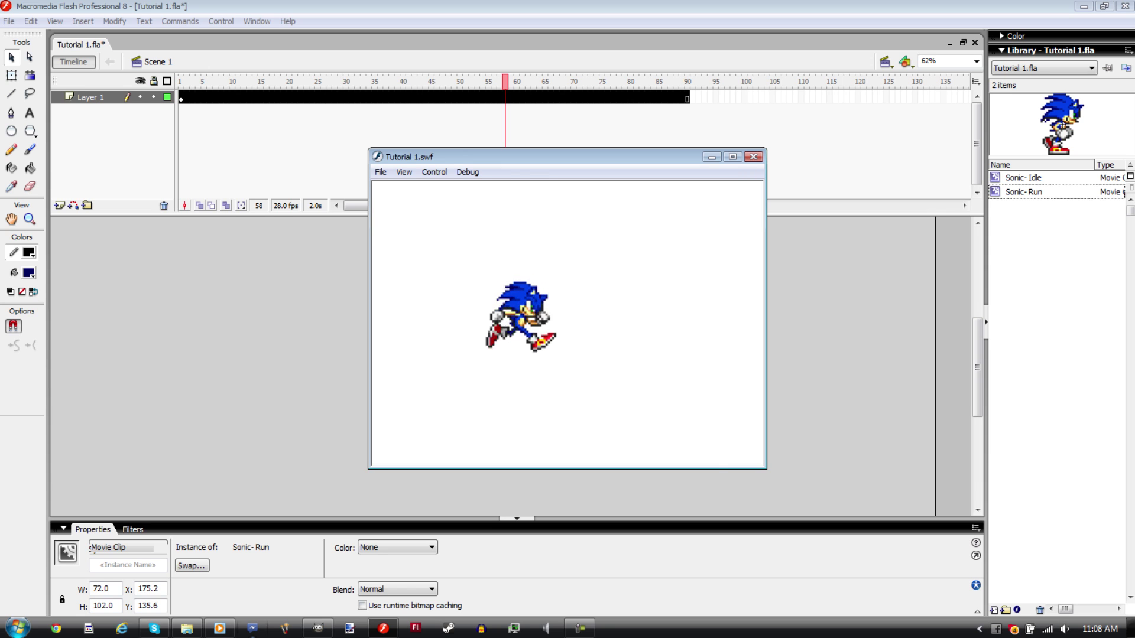
pyautogui.rightClick(585, 235)
pyautogui.click(615, 243)
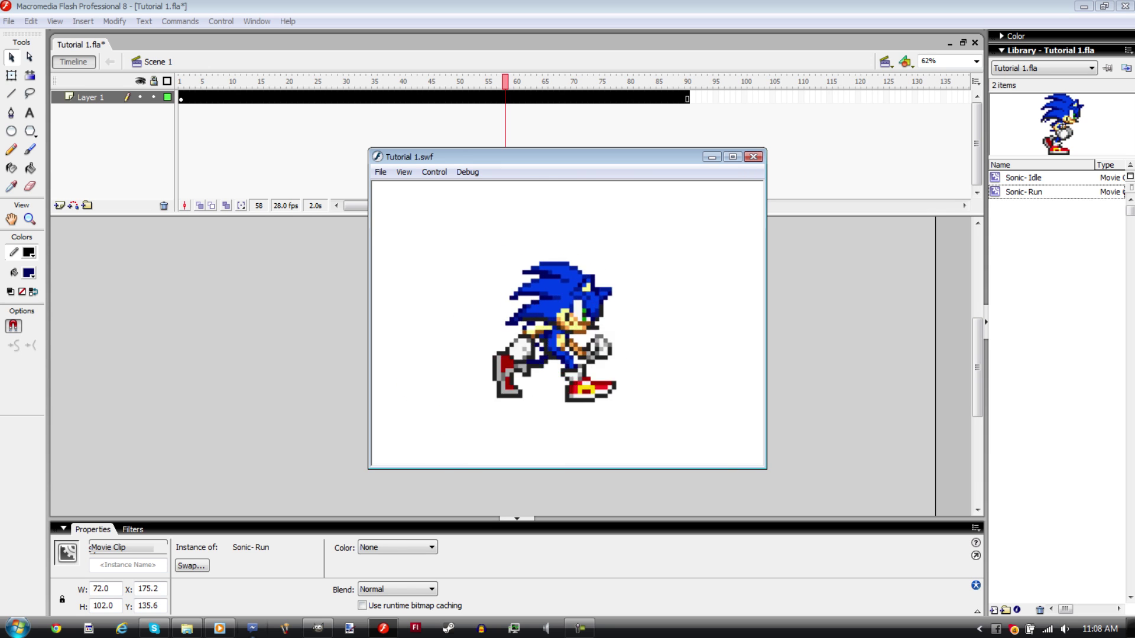
pyautogui.click(752, 156)
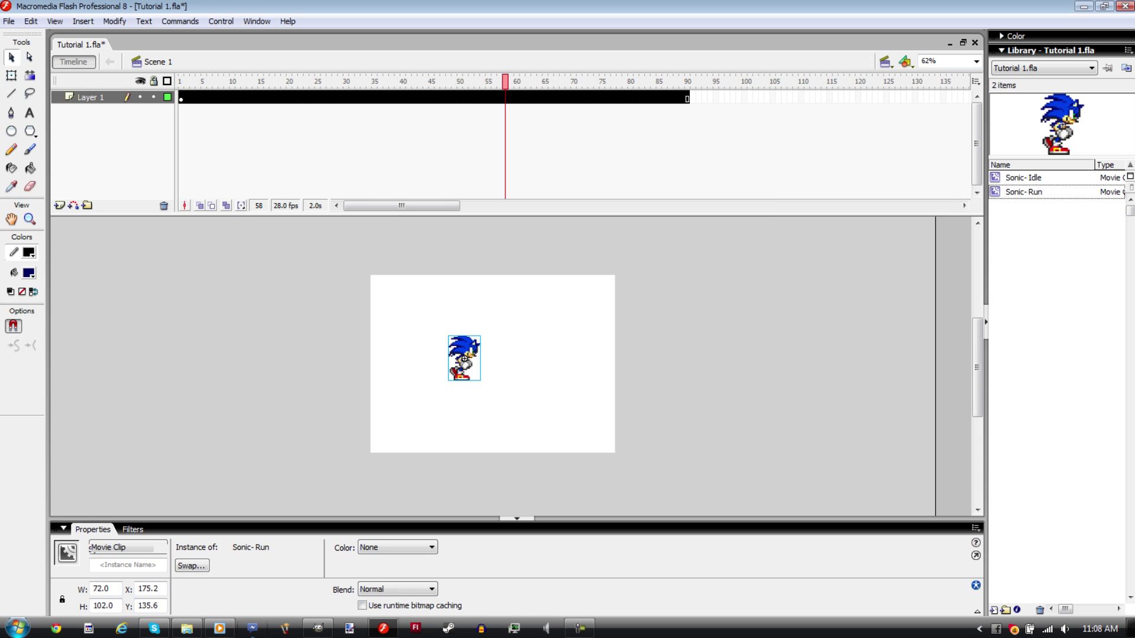
# At frame 1, move the Sonic-Run instance to the stage's left edge, at about X -48.8 and Y 151.6.
pyautogui.moveTo(210, 81); pyautogui.dragTo(181, 82)
pyautogui.click(464, 358)
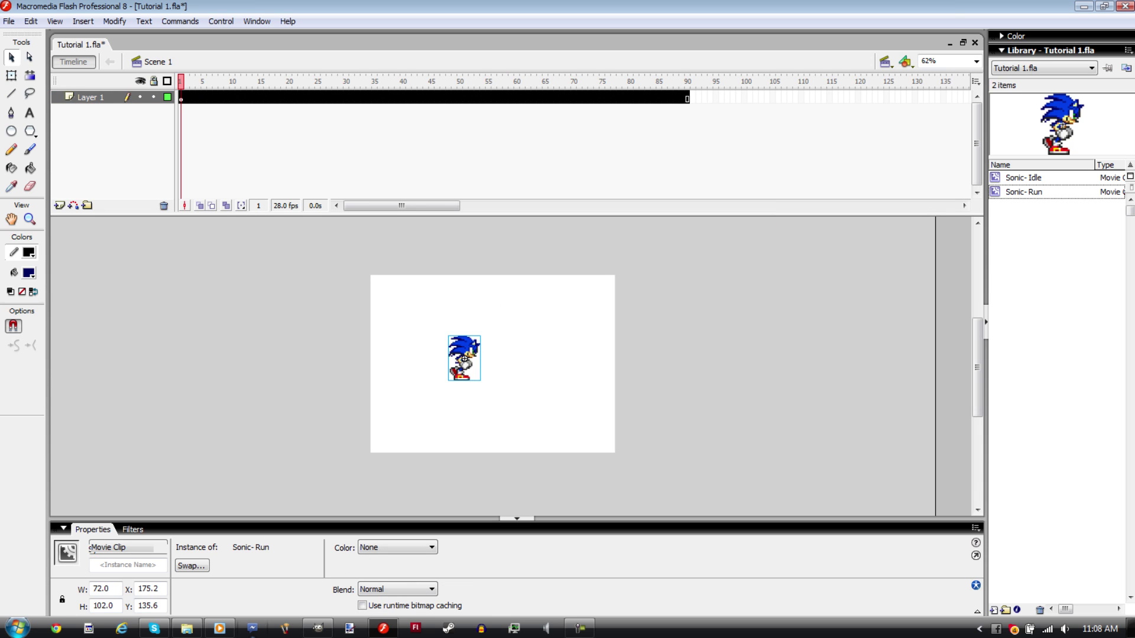
pyautogui.moveTo(464, 358); pyautogui.dragTo(365, 365)
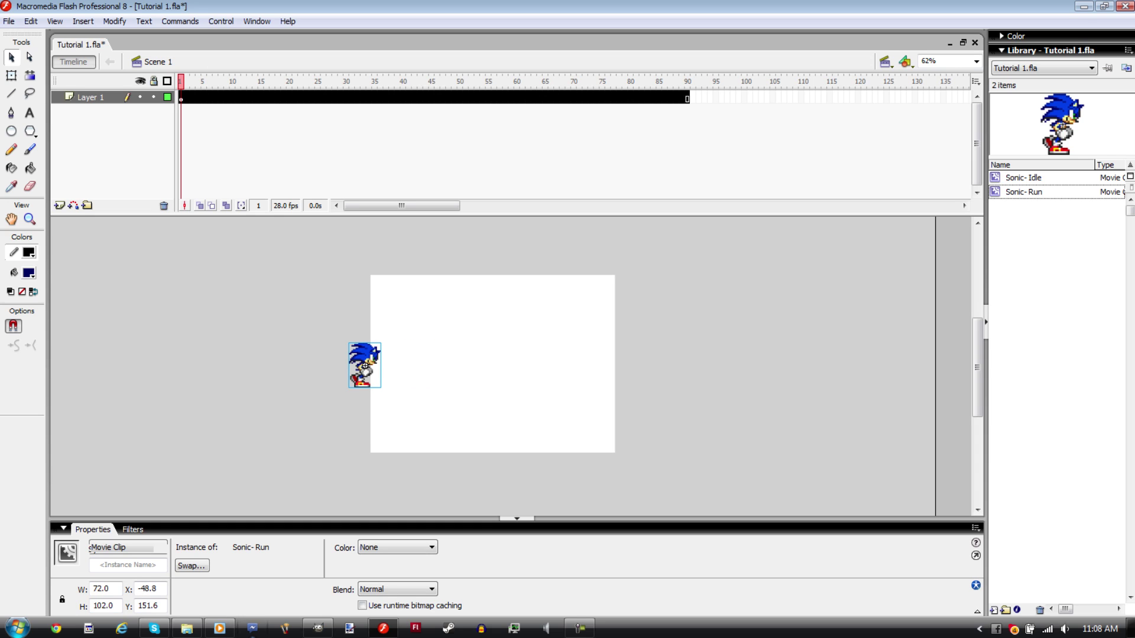
# Create a motion tween from frame 1 to a new keyframe at frame 20 with Sonic moved across to the stage's right edge.
pyautogui.press('Escape')
pyautogui.press('Return')
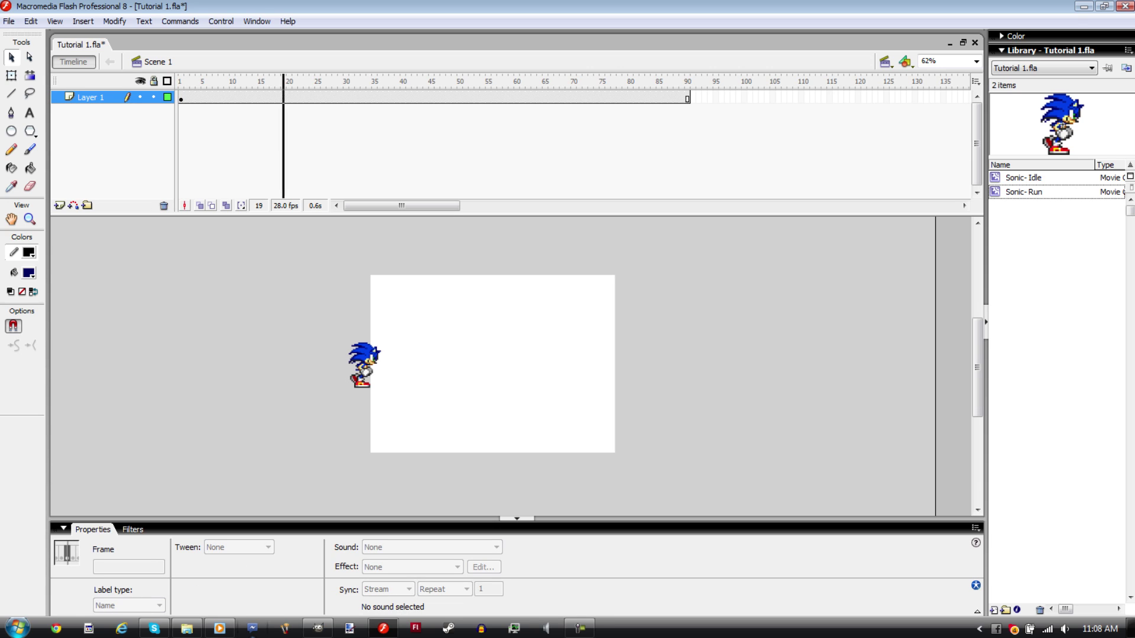
pyautogui.press('F6')
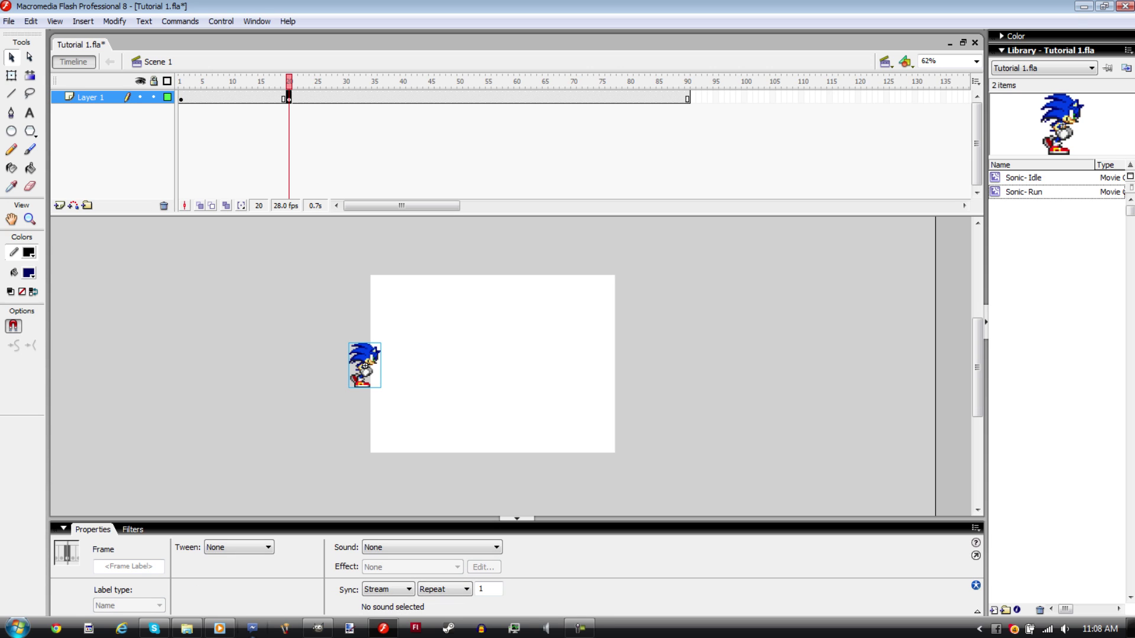
pyautogui.moveTo(365, 366); pyautogui.dragTo(620, 366)
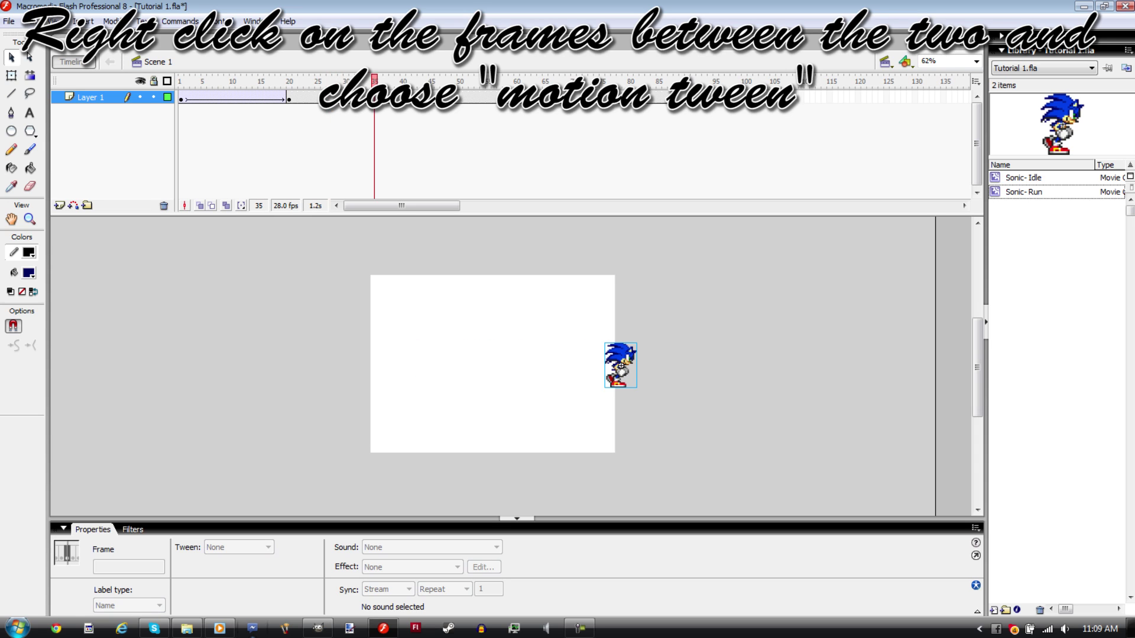
# Remove all frames after frame 20 from Layer 1 and test the movie.
pyautogui.click(294, 97)
pyautogui.press('F7')
pyautogui.doubleClick(312, 97)
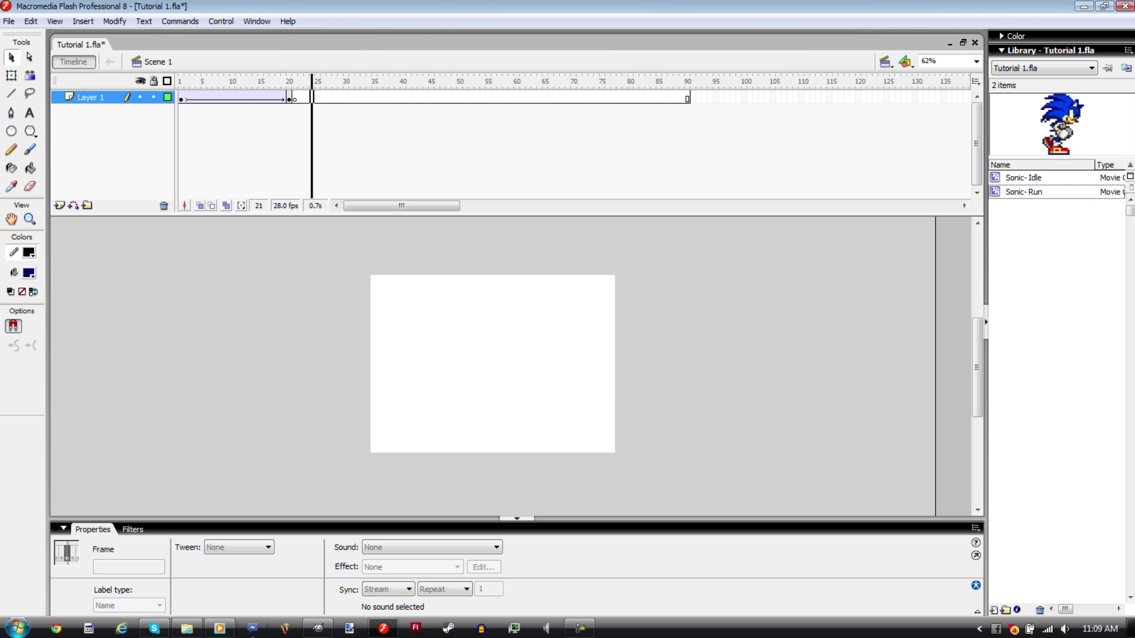
pyautogui.hotkey('shift', 'F5')
pyautogui.hotkey('ctrl', 'shift', 'a')
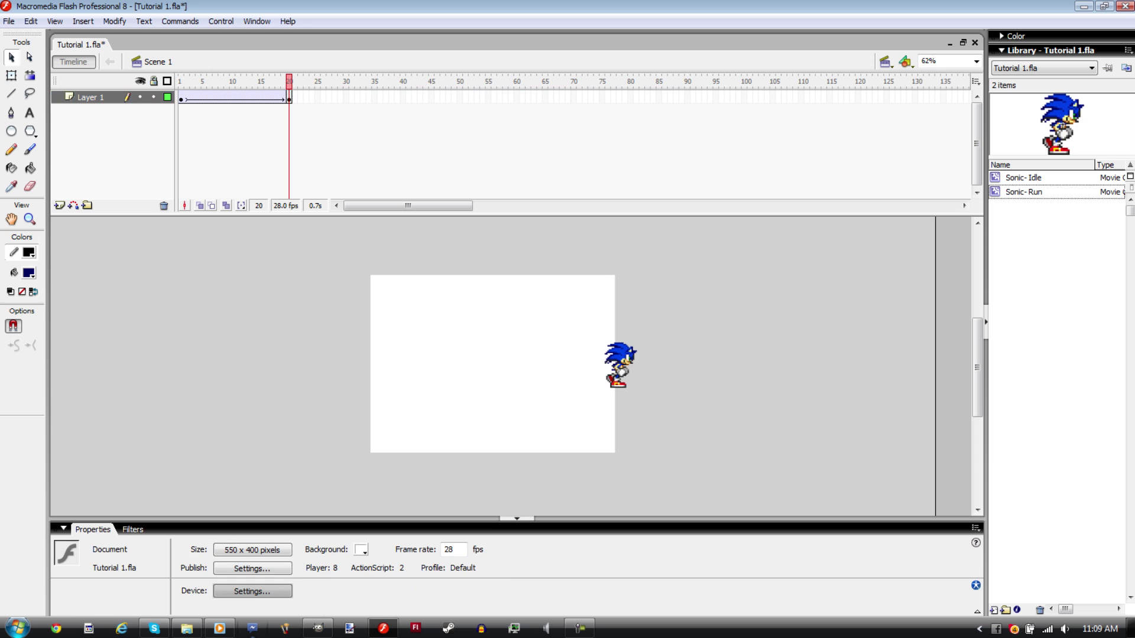
pyautogui.hotkey('ctrl', 'Return')
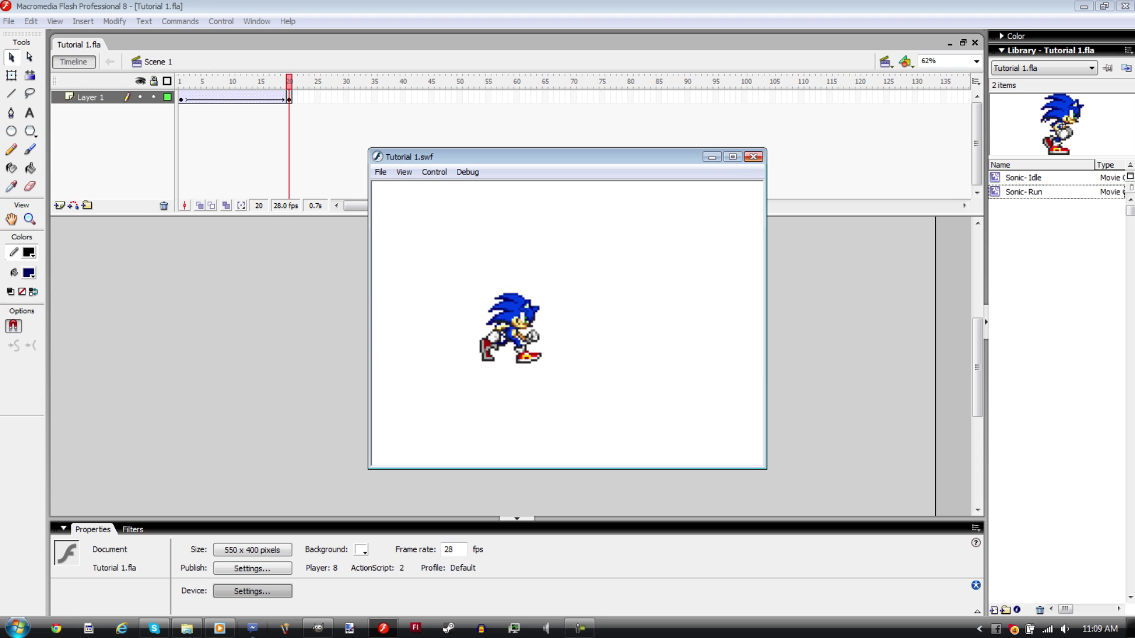
pyautogui.hotkey('ctrl', 'w')
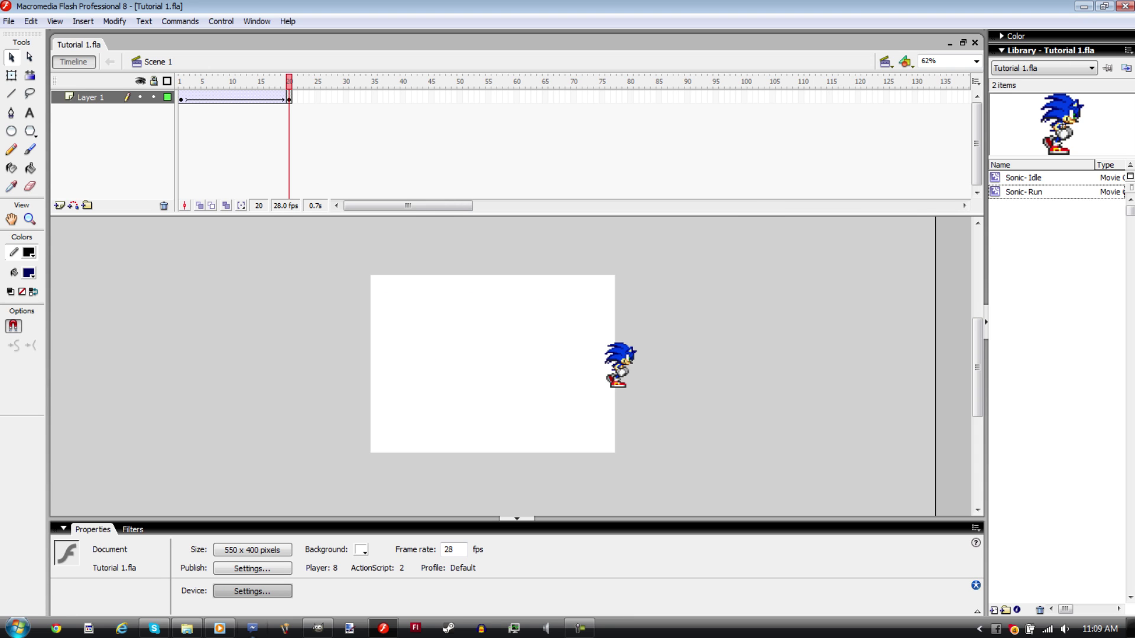
# Add a keyframe at frame 10 and adjust the first tween's easing, trying -100 before raising it.
pyautogui.click(231, 97)
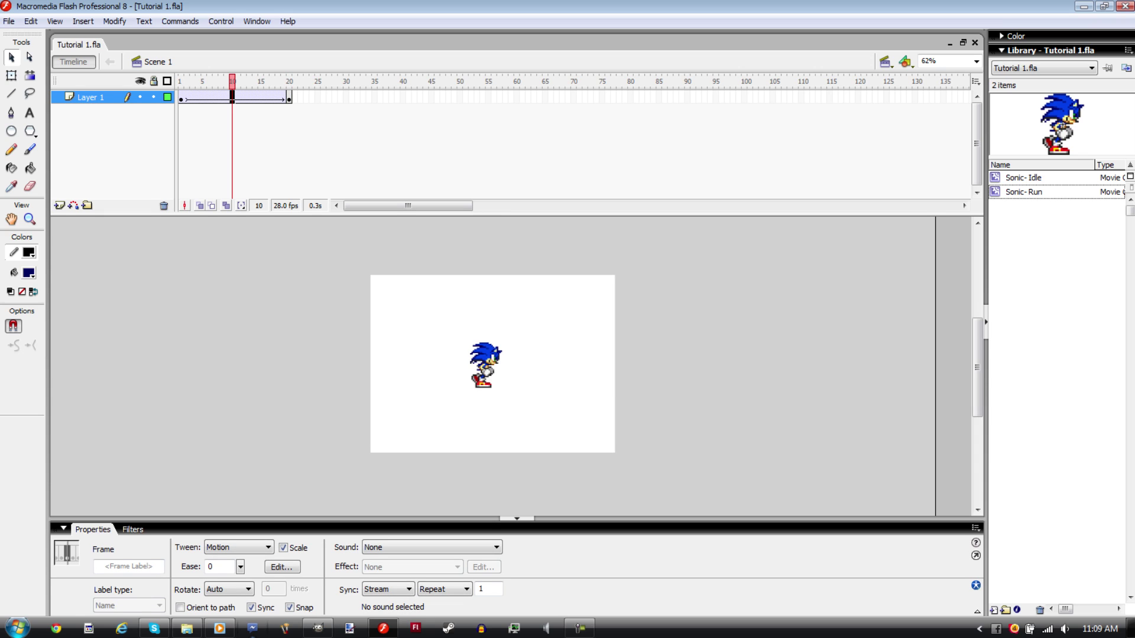
pyautogui.click(192, 97)
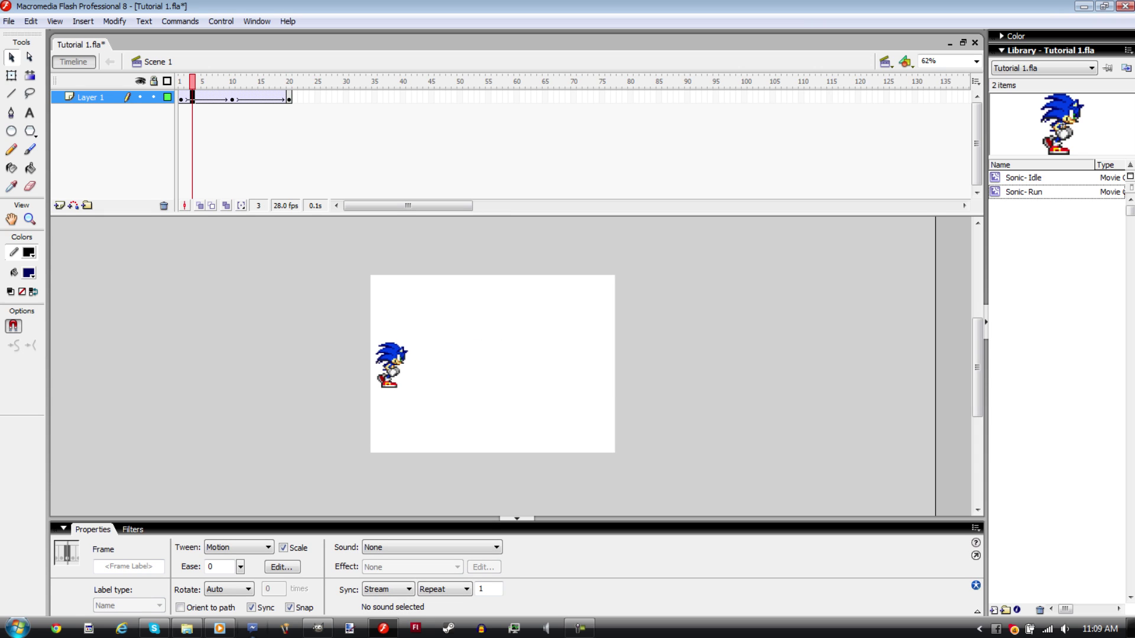
pyautogui.moveTo(240, 567); pyautogui.dragTo(240, 571)
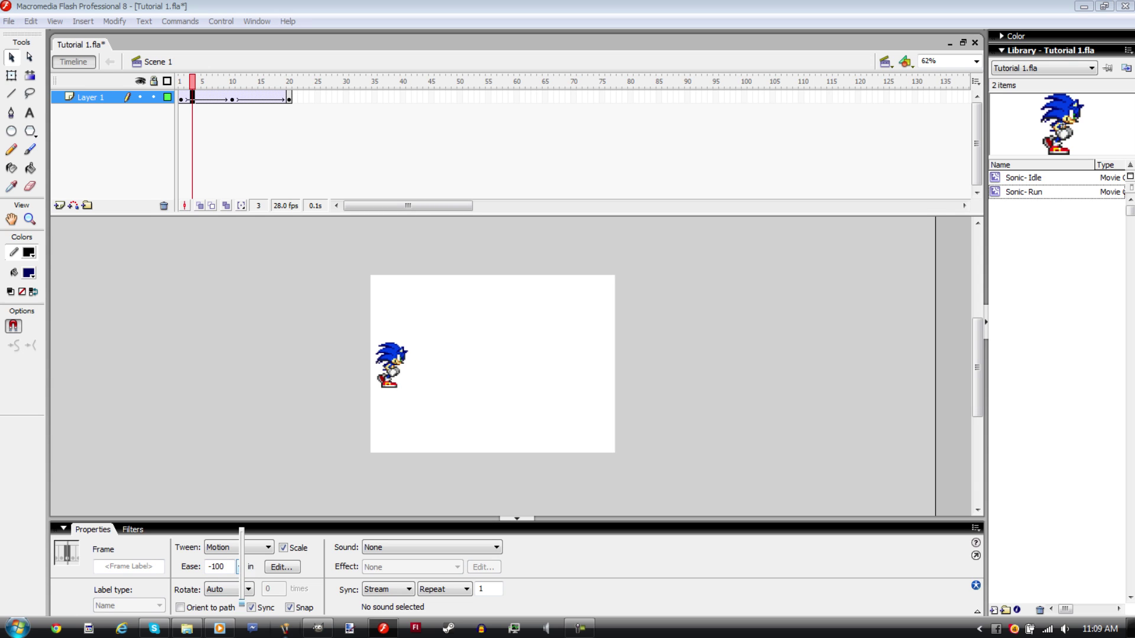
pyautogui.moveTo(241, 604); pyautogui.dragTo(240, 531)
# Play the timeline and test the movie to check Sonic's tweened run.
pyautogui.click(238, 97)
pyautogui.press('Return')
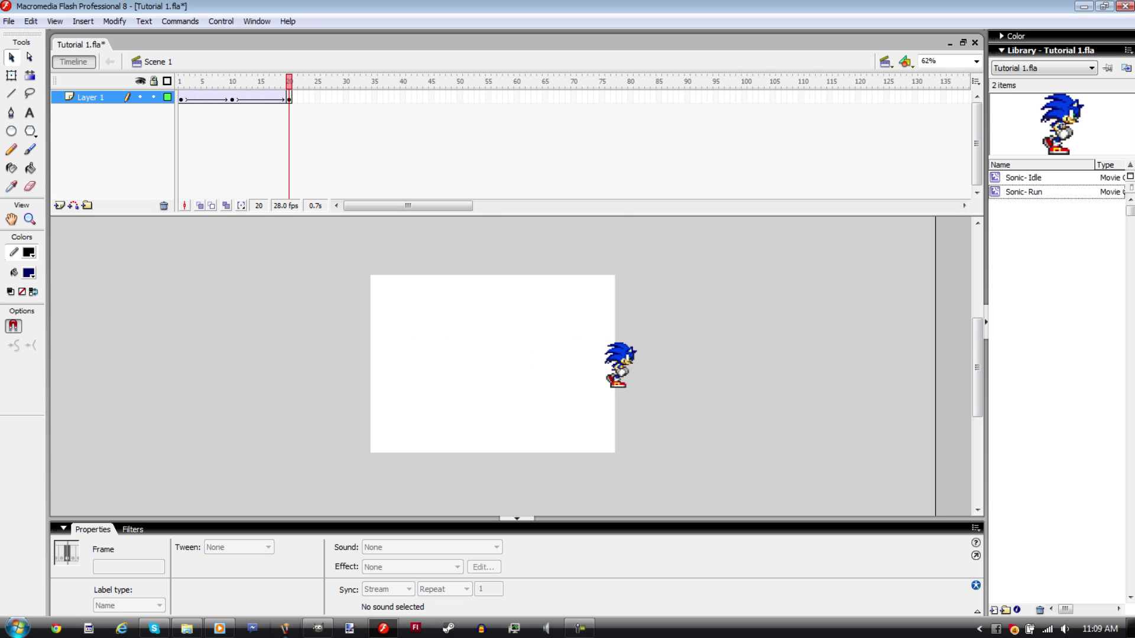
pyautogui.hotkey('ctrl', 'Return')
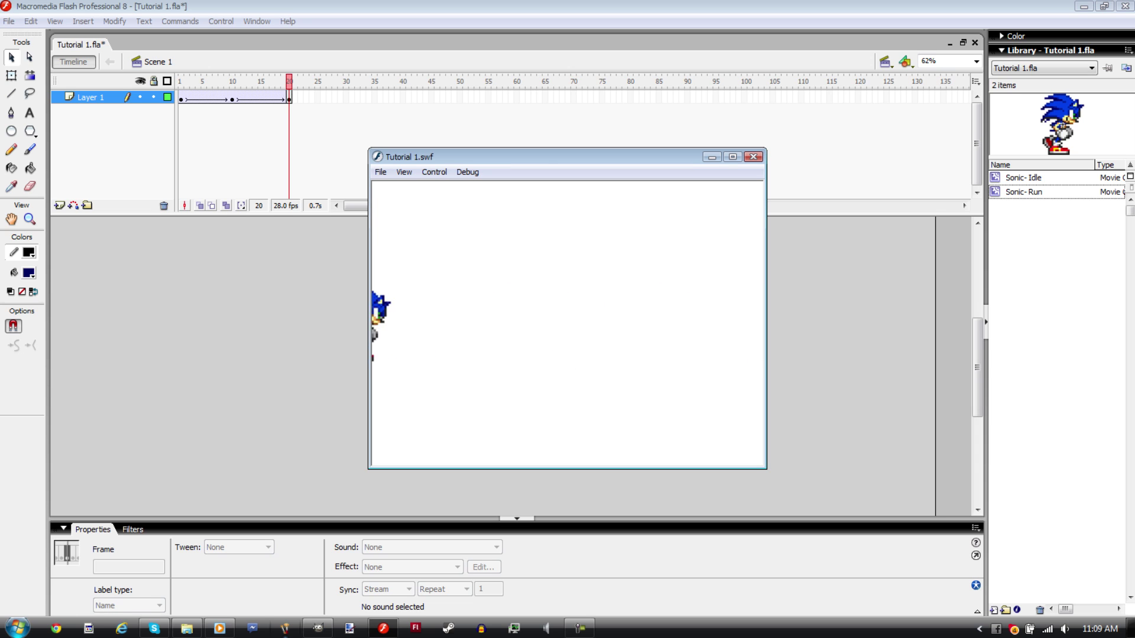
pyautogui.hotkey('ctrl', 'w')
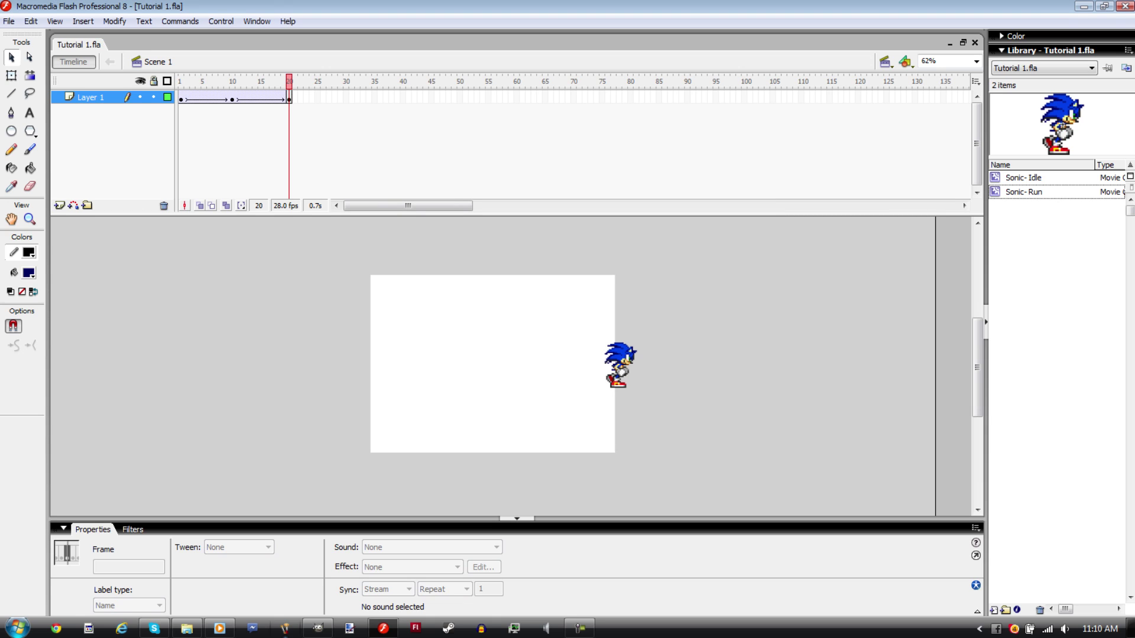
# Place a Sonic-Idle instance near the stage's upper centre on new Layer 3, with Layer 1 locked, and test the movie.
pyautogui.moveTo(1023, 177); pyautogui.dragTo(489, 303)
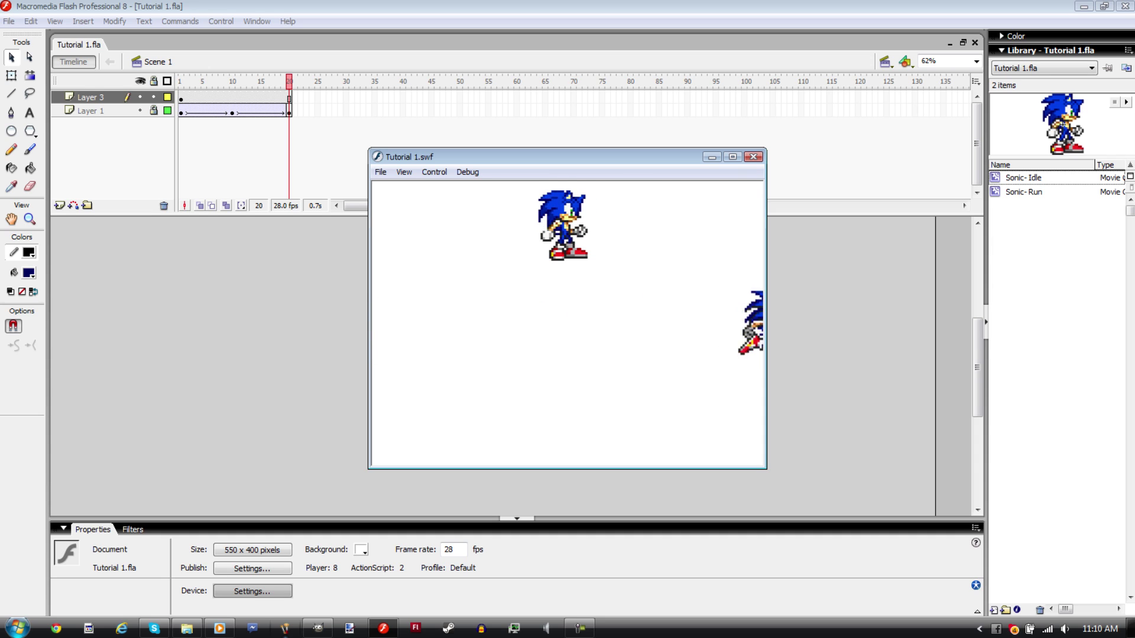
pyautogui.hotkey('ctrl', 'w')
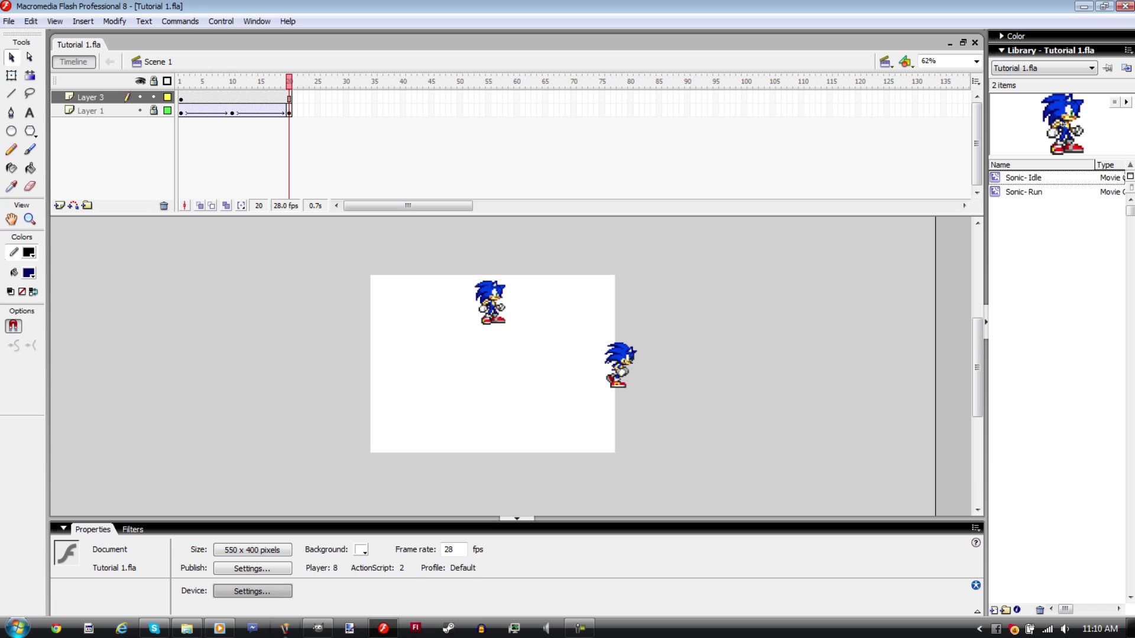
# Lock Layer 3 and try to select both Sonics on the stage with a selection box.
pyautogui.click(154, 97)
pyautogui.moveTo(567, 422); pyautogui.dragTo(742, 481)
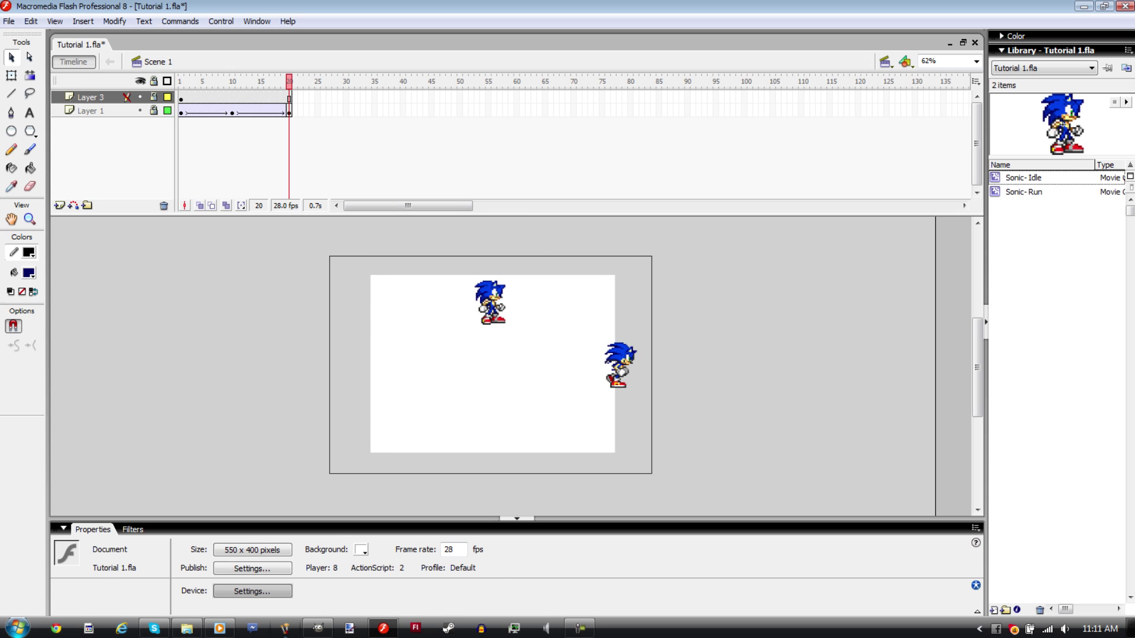
pyautogui.moveTo(329, 256); pyautogui.dragTo(656, 471)
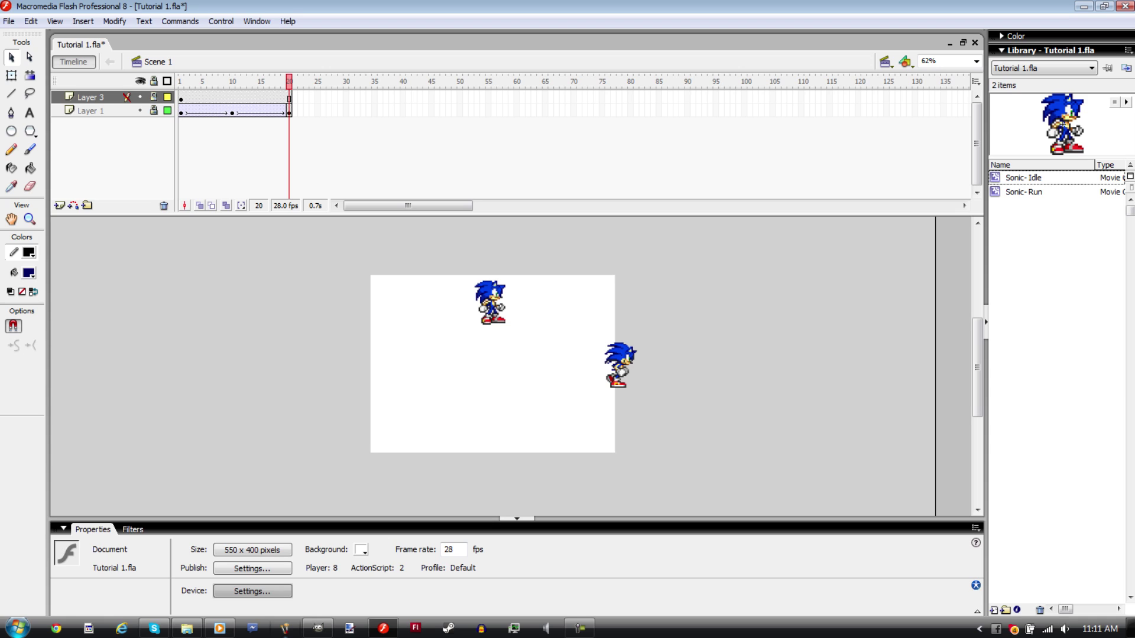